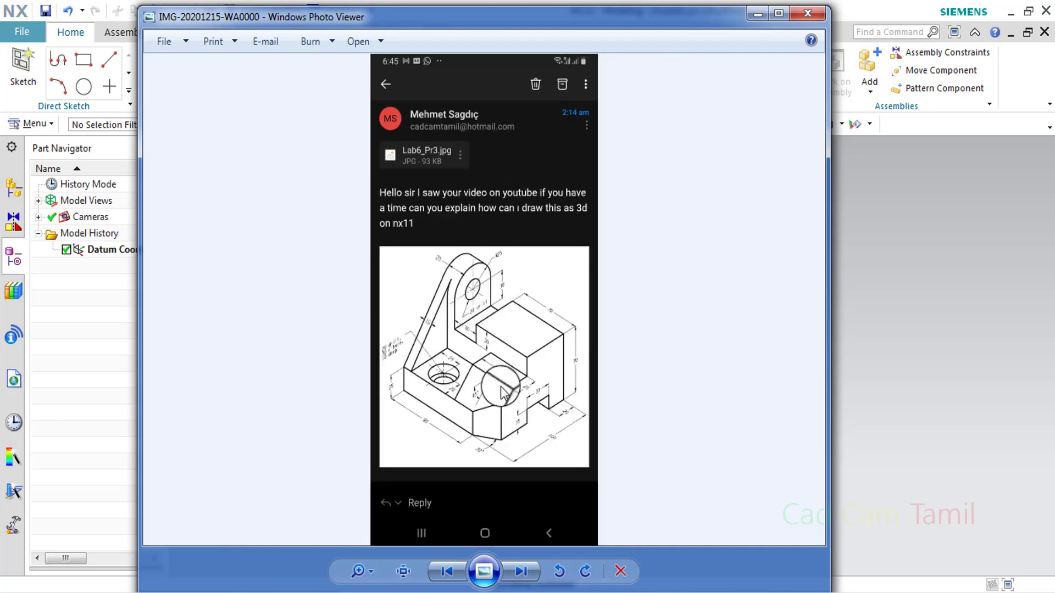
# - Enlarge the isometric reference drawing and examine its dimensions before returning to NX
pyautogui.scroll(5, 501, 406)
pyautogui.scroll(-3, 514, 369)
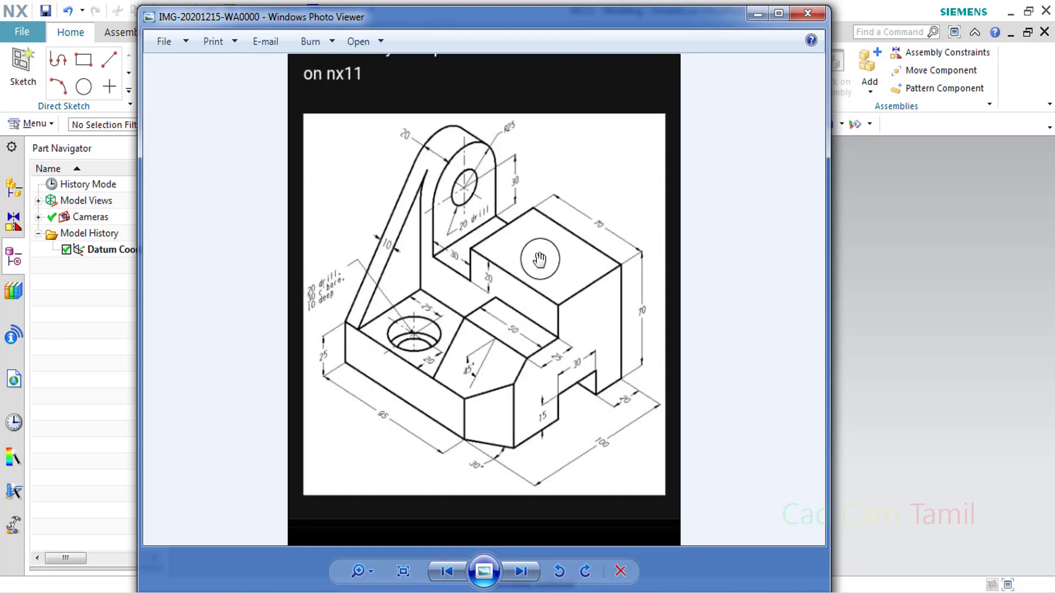
pyautogui.scroll(3, 540, 255)
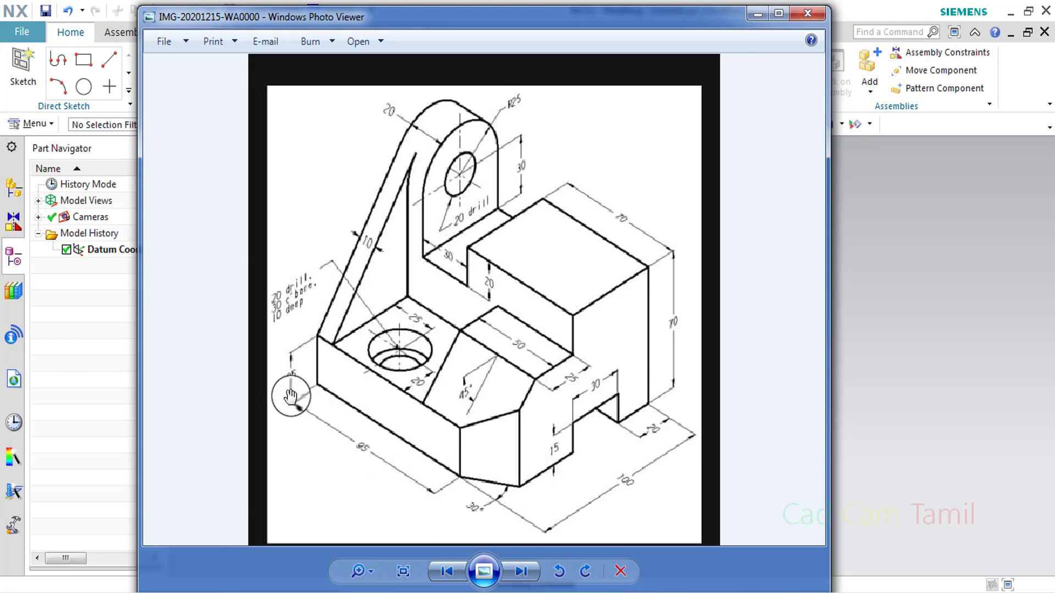
pyautogui.click(396, 587)
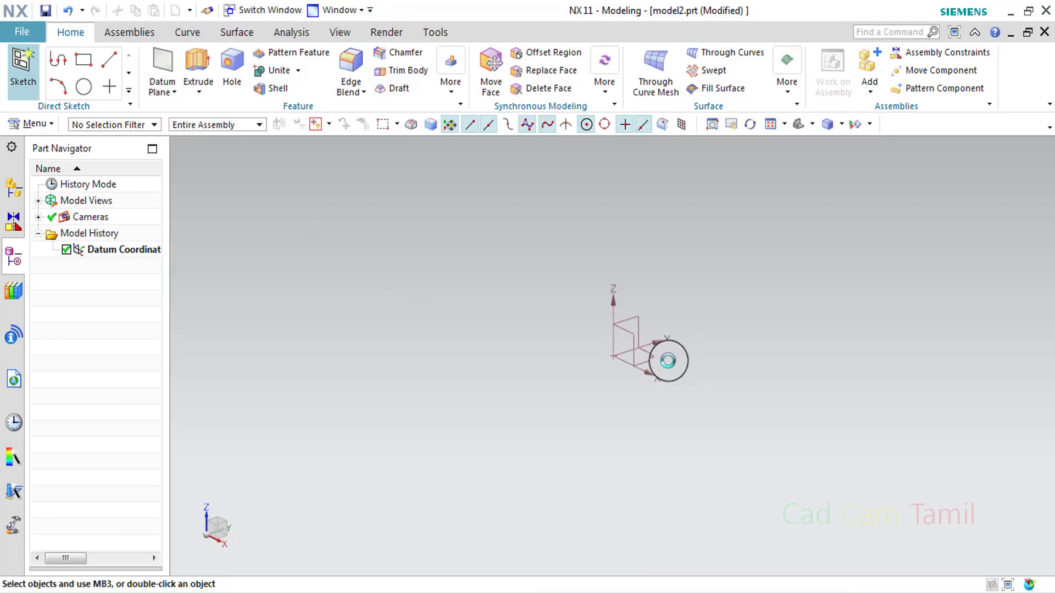
# - Start a sketch on the XY plane and draw a centred rectangle of about 91 by 56 mm at the origin
pyautogui.click(632, 329)
pyautogui.click(117, 60)
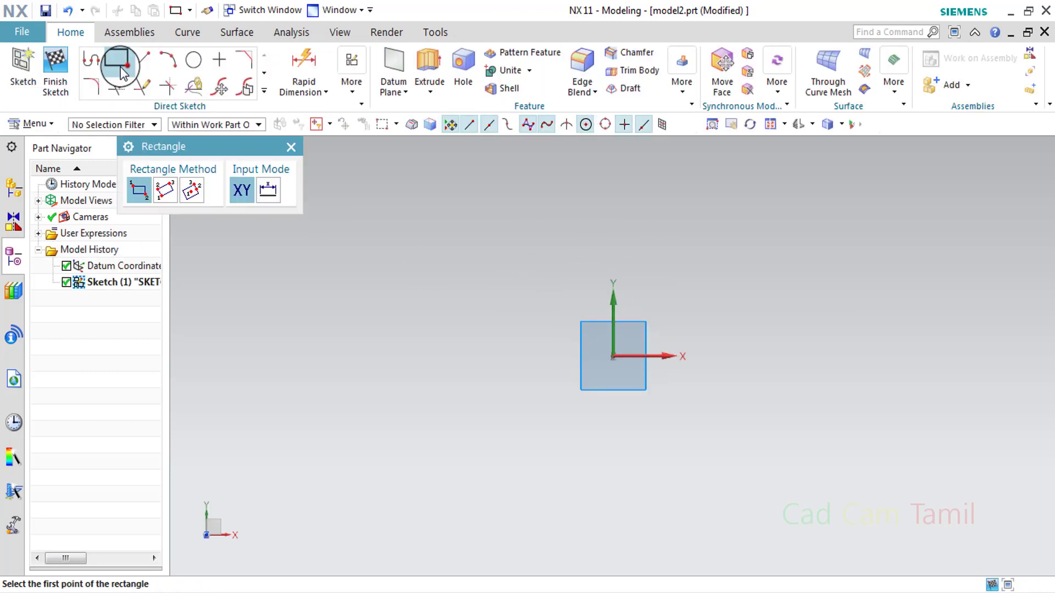
pyautogui.click(191, 191)
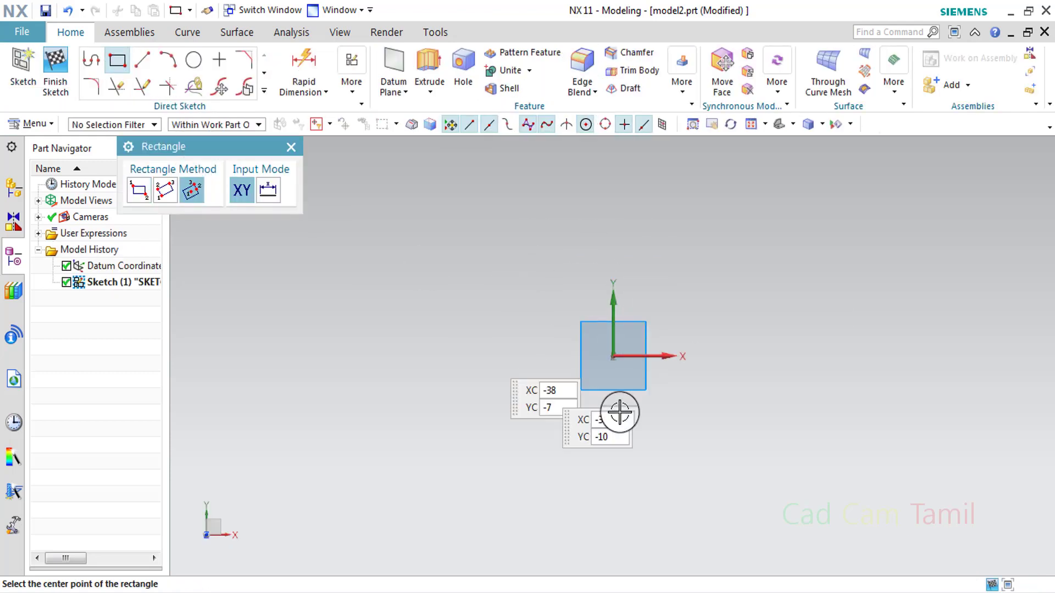
pyautogui.click(613, 356)
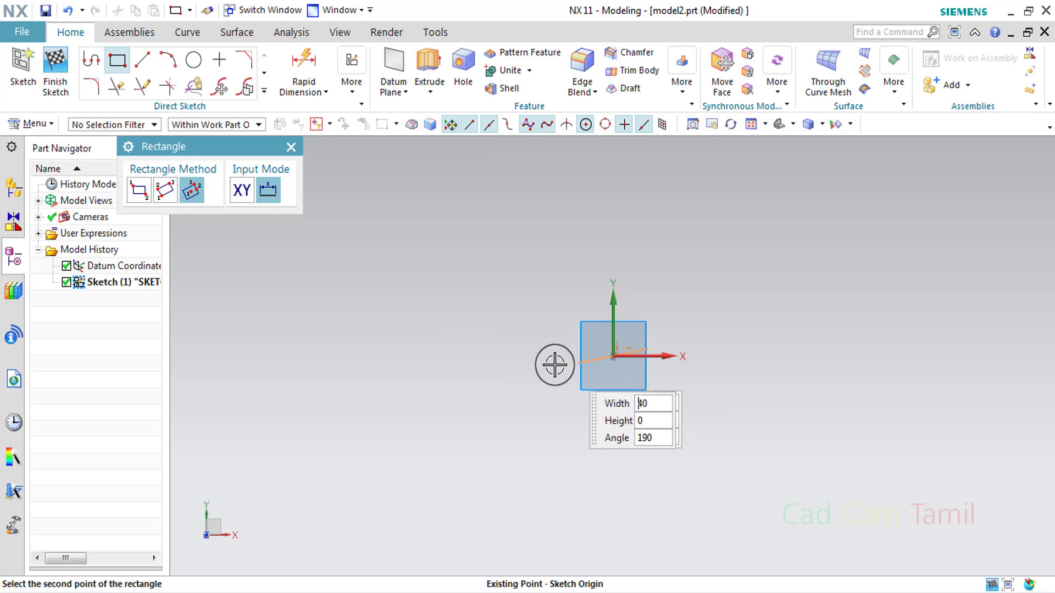
pyautogui.click(505, 426)
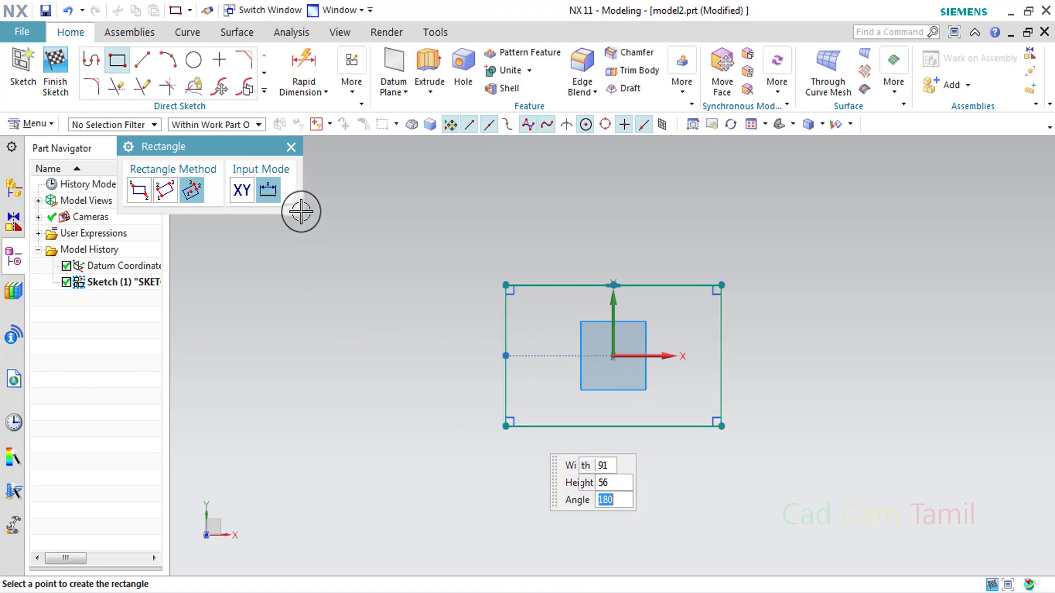
pyautogui.click(292, 148)
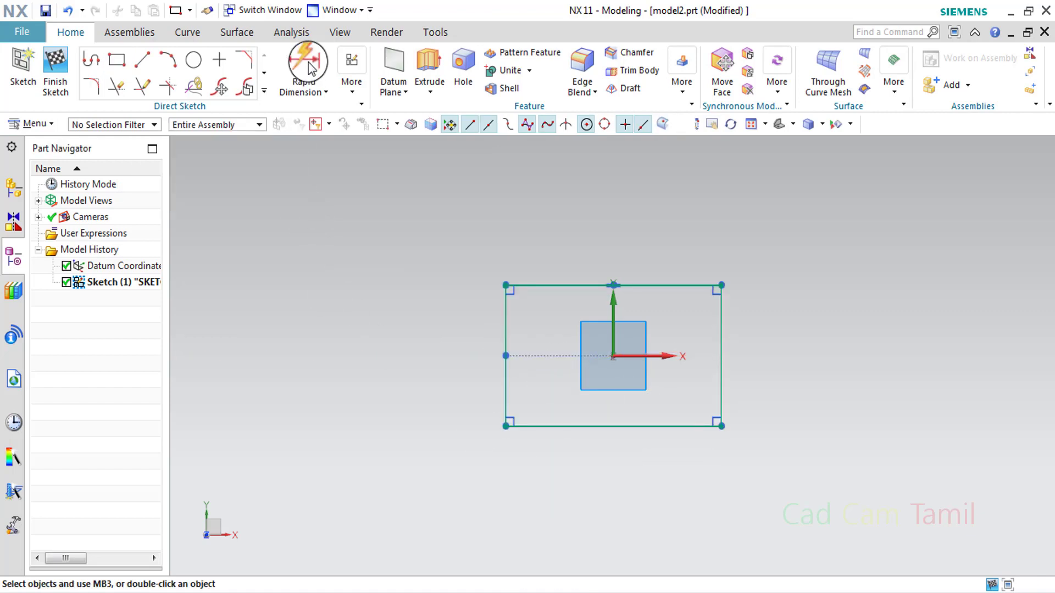
# - Dimension the rectangle to 100 mm along Y and 120 mm along X, and finish the sketch
pyautogui.click(722, 312)
pyautogui.click(776, 395)
pyautogui.write('100')
pyautogui.press('Return')
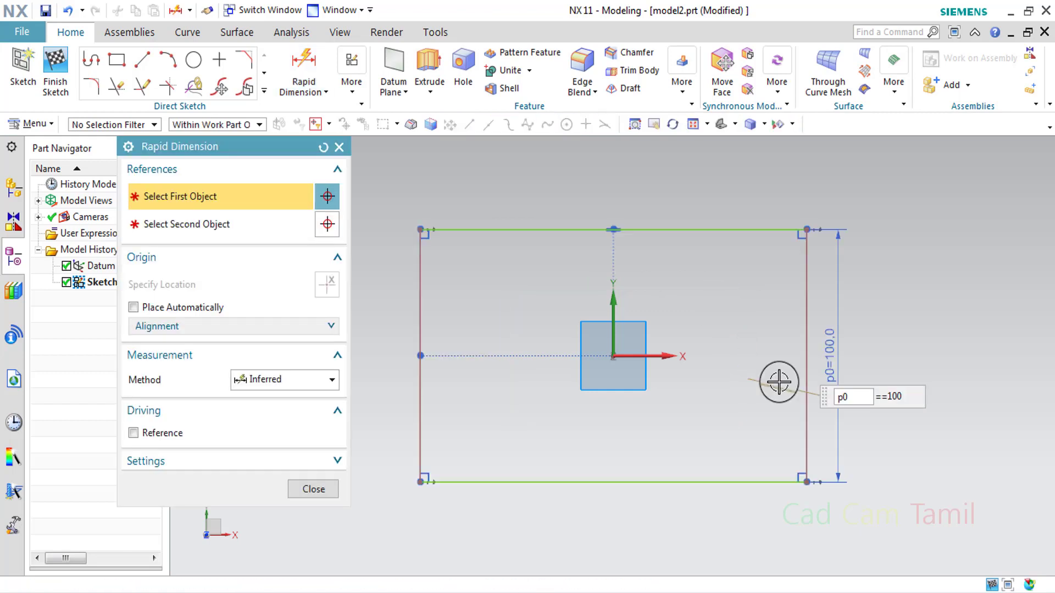
pyautogui.click(687, 481)
pyautogui.click(682, 535)
pyautogui.write('120')
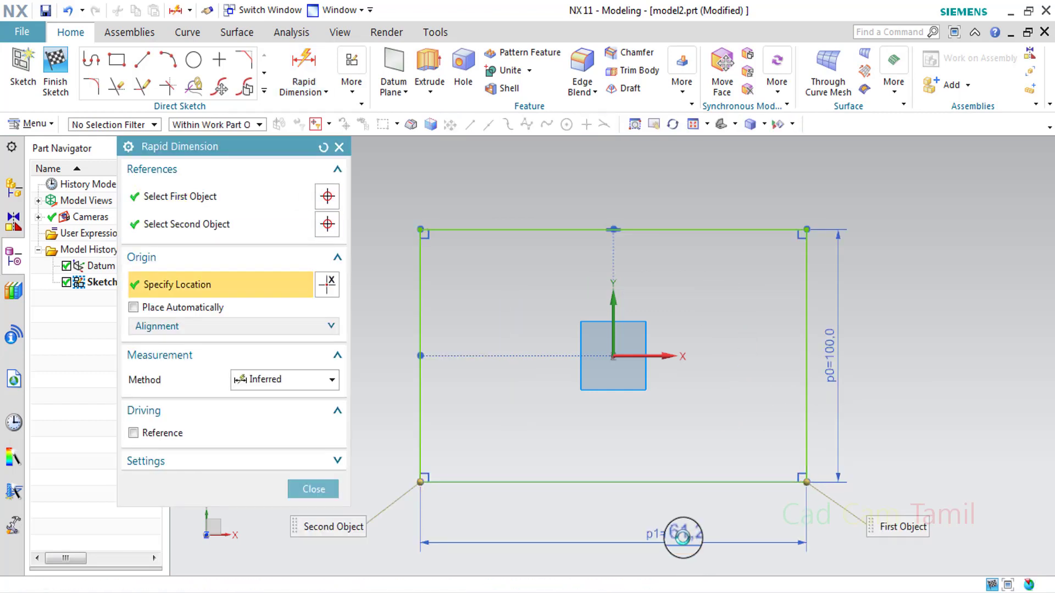
pyautogui.press('Return')
pyautogui.click(313, 489)
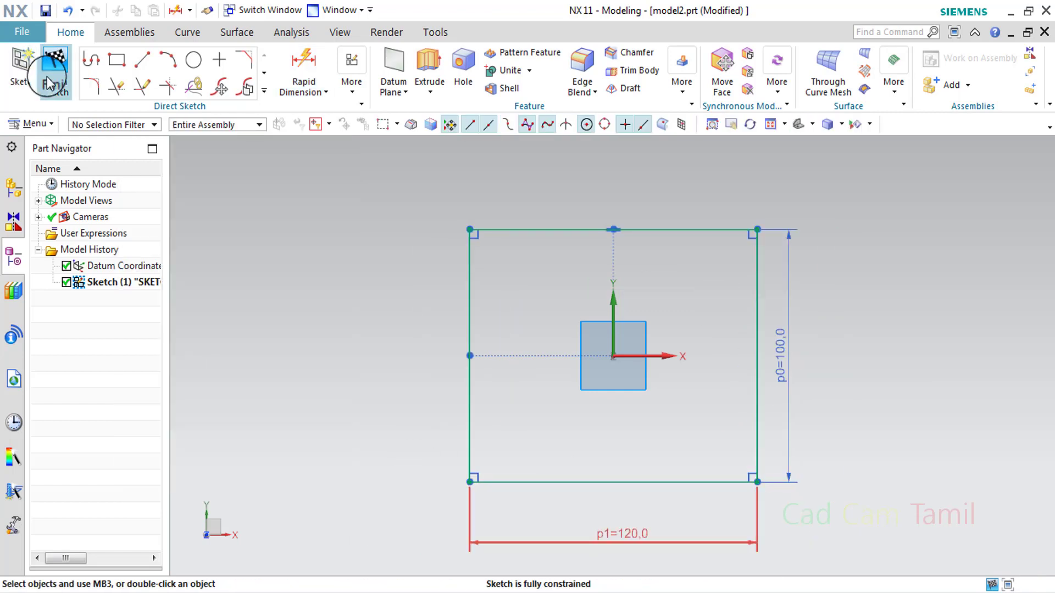
pyautogui.click(56, 66)
# - Extrude the rectangle sketch 25 mm upward as the base block
pyautogui.click(196, 63)
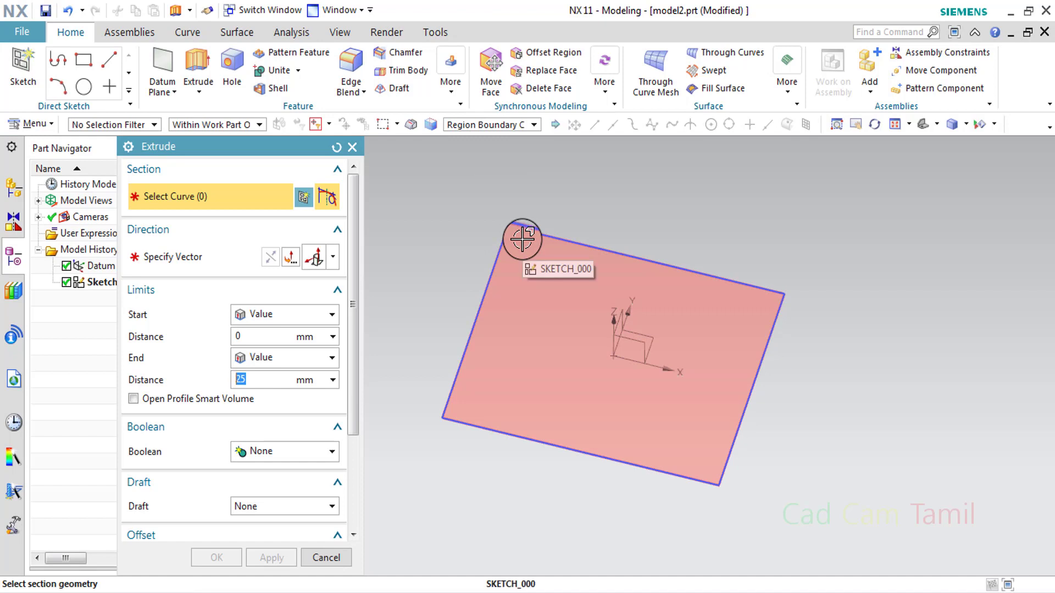
pyautogui.click(522, 239)
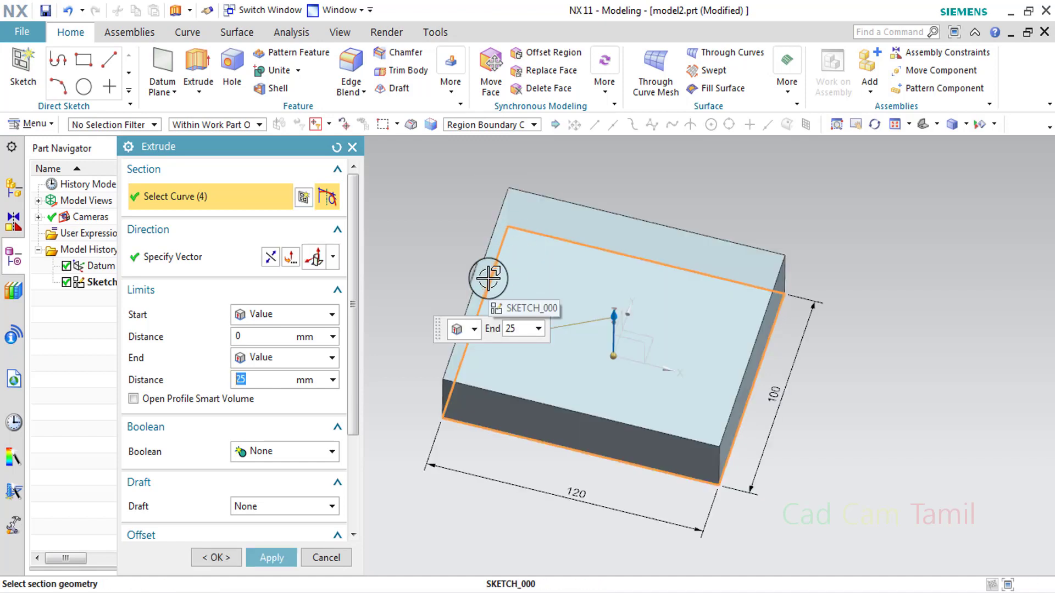
pyautogui.moveTo(410, 437); pyautogui.dragTo(389, 379, button='middle')
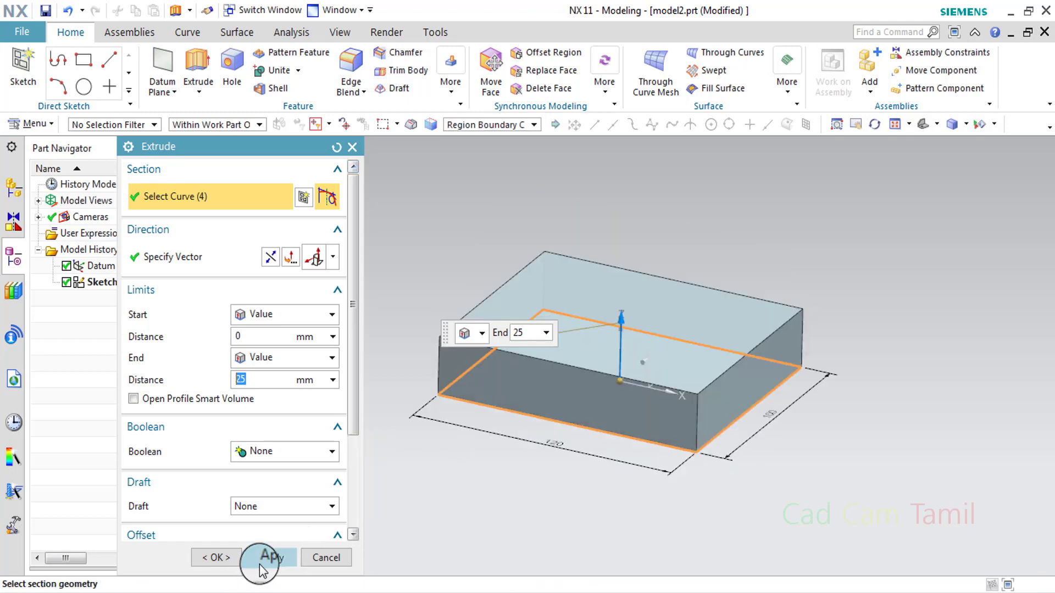
pyautogui.click(263, 558)
pyautogui.click(326, 558)
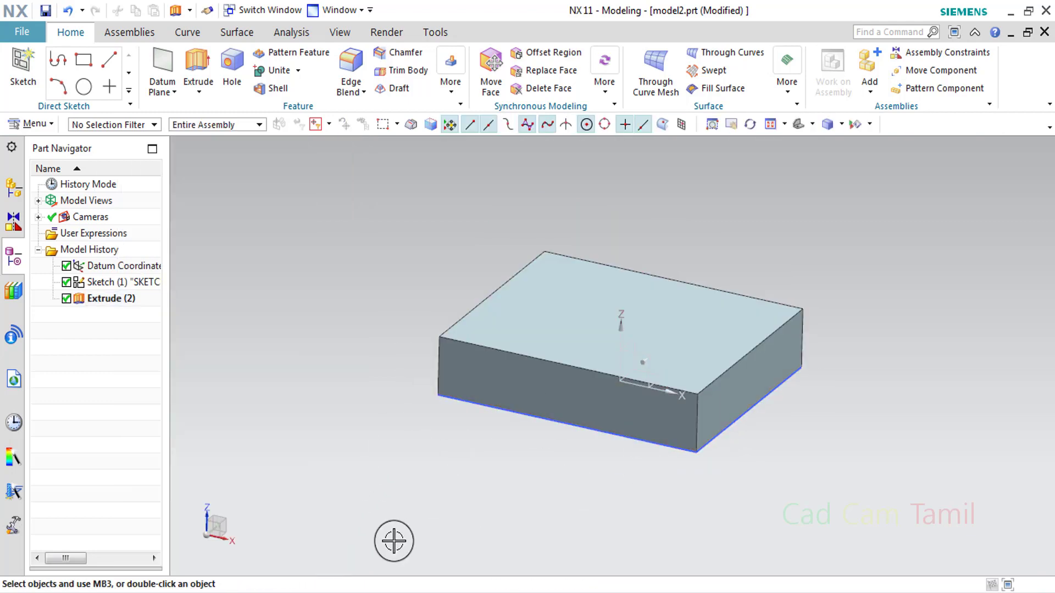
# - Check the reference drawing again and start a sketch on the base block's end face on the positive X side
pyautogui.hotkey('alt', 'Tab')
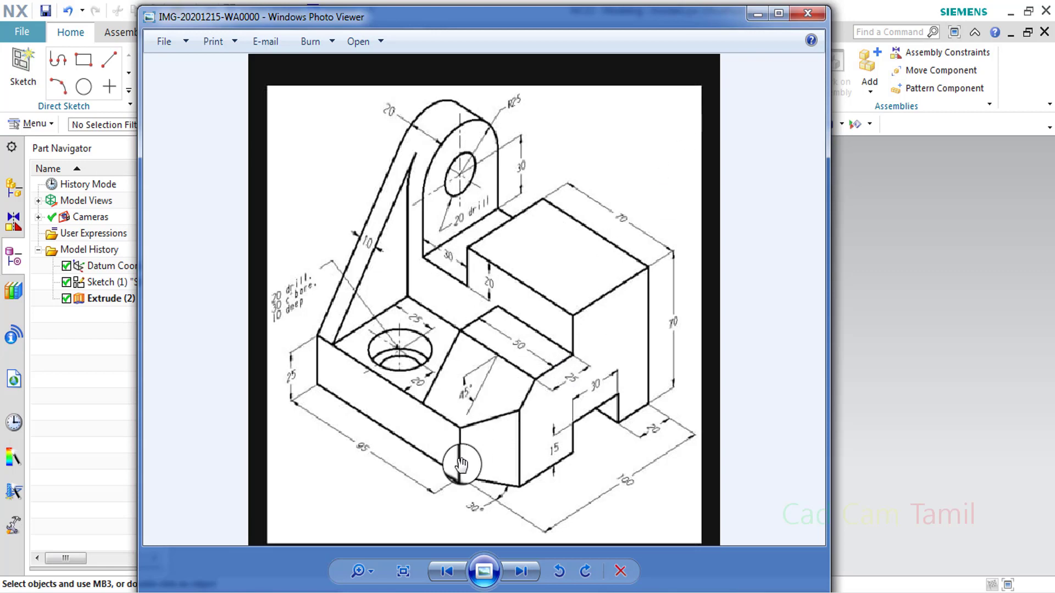
pyautogui.click(763, 20)
pyautogui.click(23, 60)
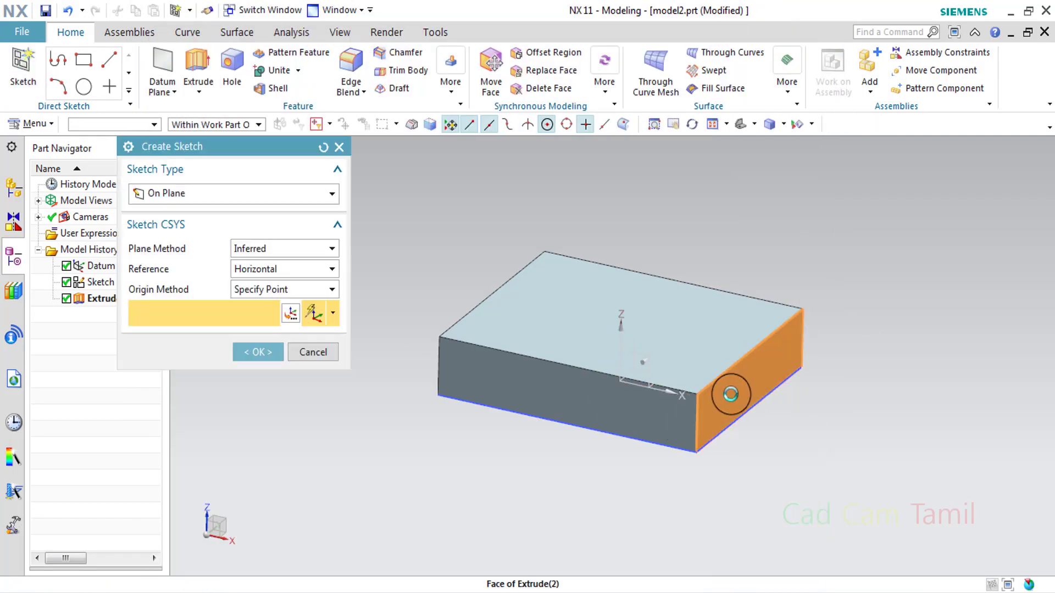
pyautogui.click(730, 394)
pyautogui.click(258, 352)
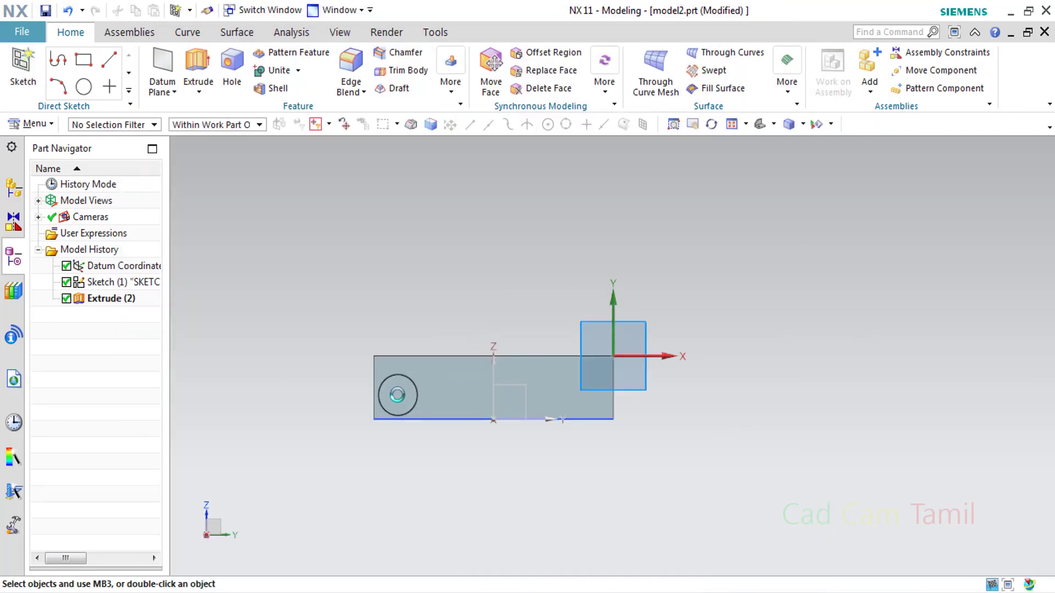
# - Sketch a closed stepped line profile above the block, about 64 mm high with a 41 mm top, a ledge and a slanted side
pyautogui.press('l')
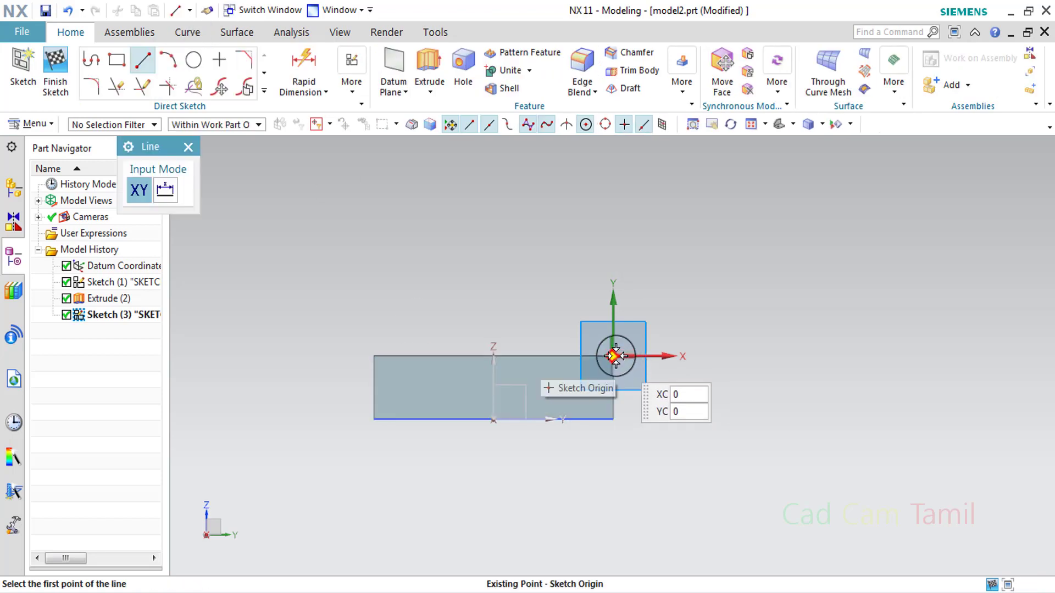
pyautogui.click(614, 356)
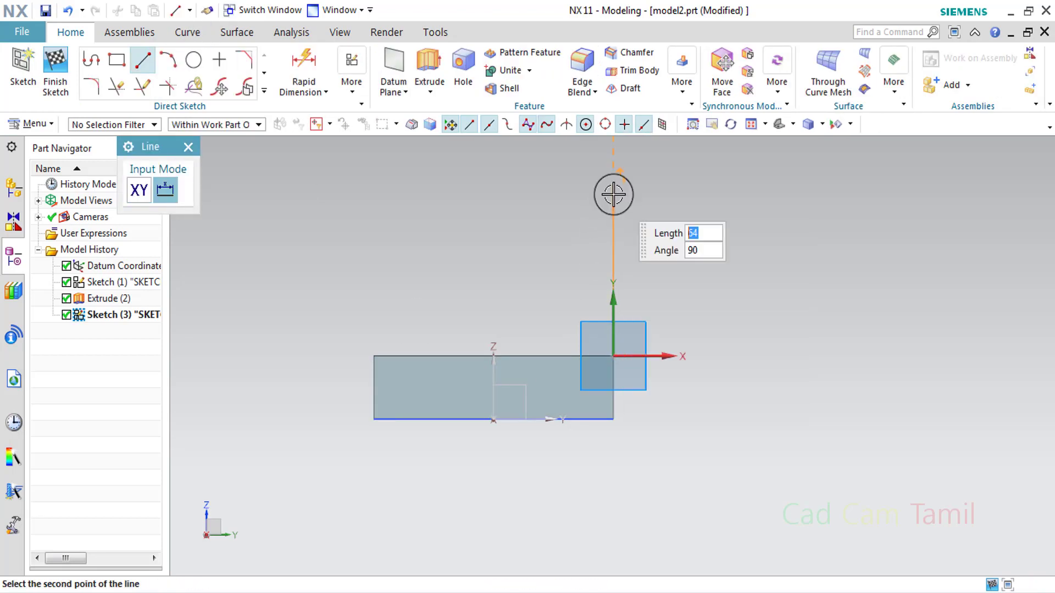
pyautogui.click(610, 205)
pyautogui.click(608, 198)
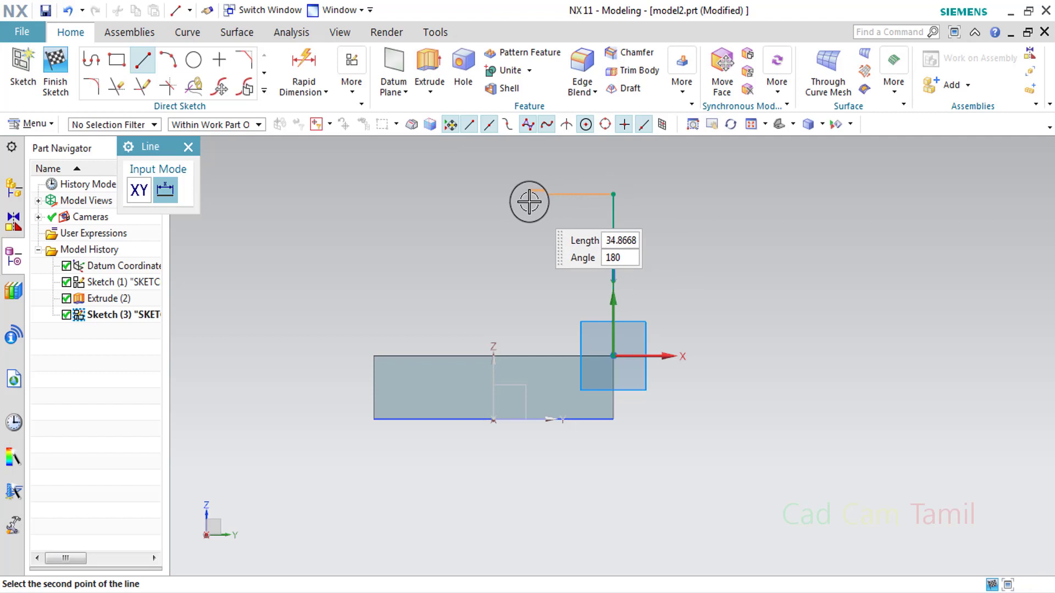
pyautogui.click(513, 195)
pyautogui.click(515, 195)
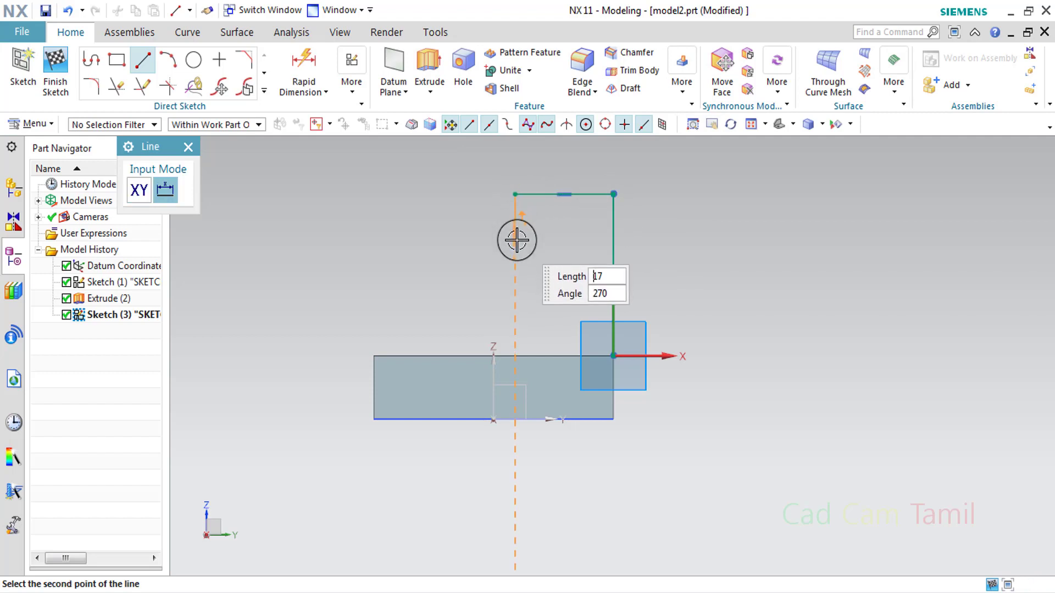
pyautogui.click(516, 240)
pyautogui.click(515, 240)
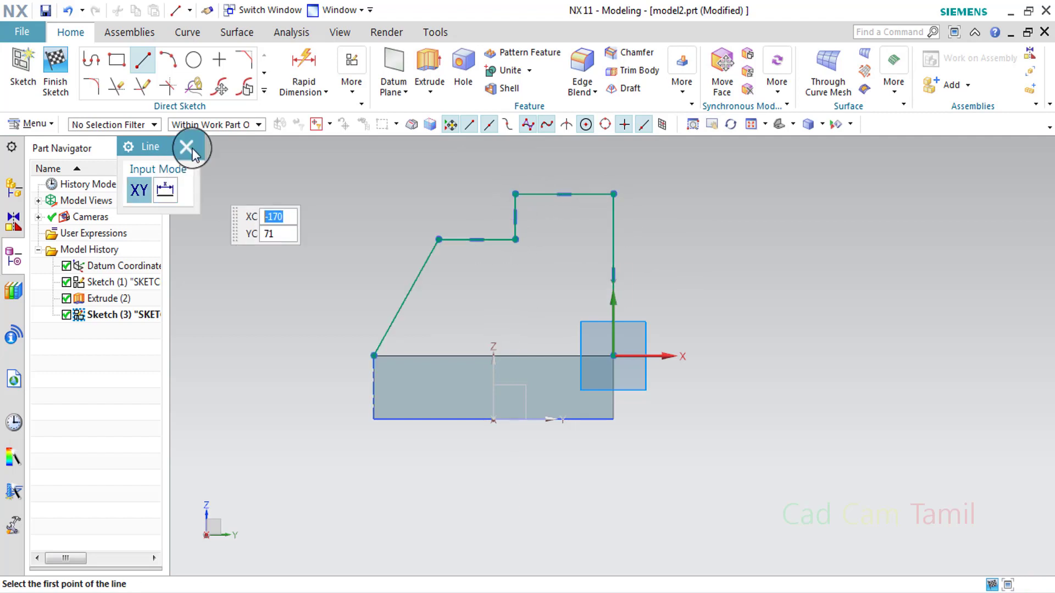
pyautogui.click(190, 147)
pyautogui.moveTo(320, 298); pyautogui.dragTo(337, 324, button='middle')
pyautogui.click(142, 59)
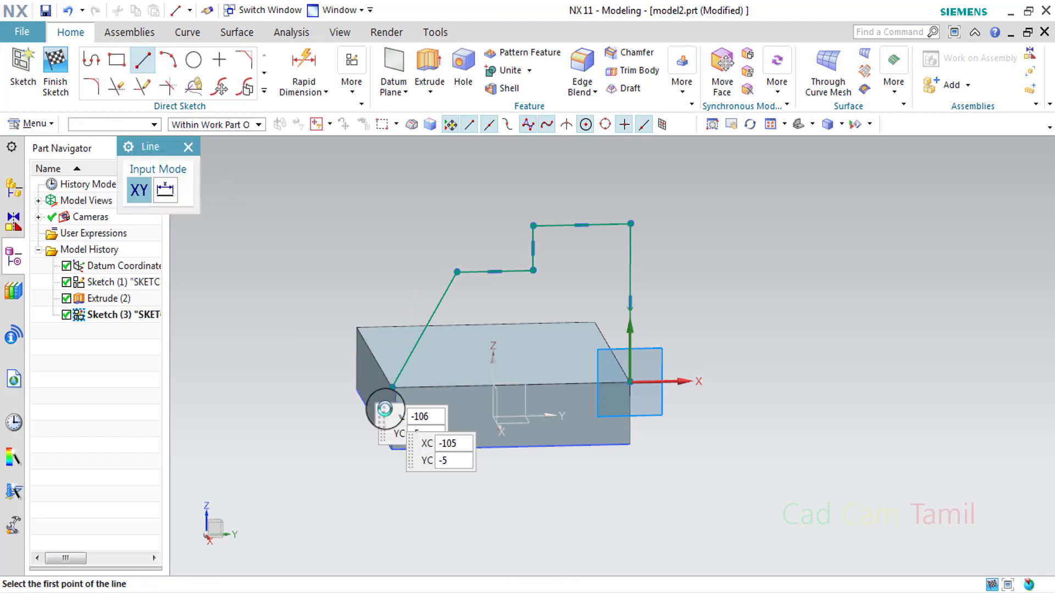
# - Dimension the height from the block's bottom edge to the profile's top corner as 70 mm
pyautogui.click(304, 61)
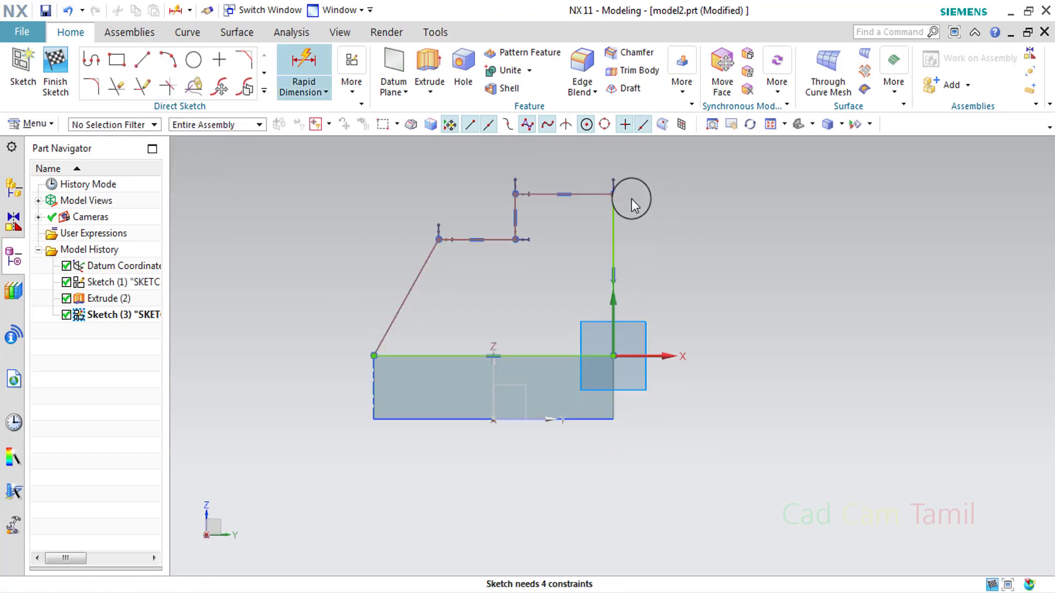
pyautogui.click(614, 193)
pyautogui.click(622, 418)
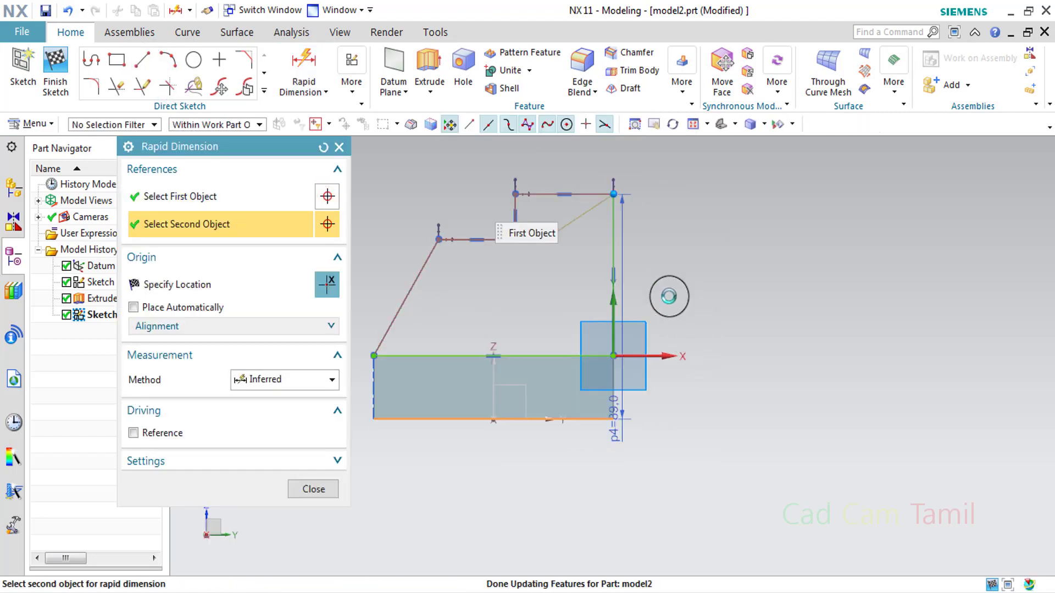
pyautogui.click(683, 308)
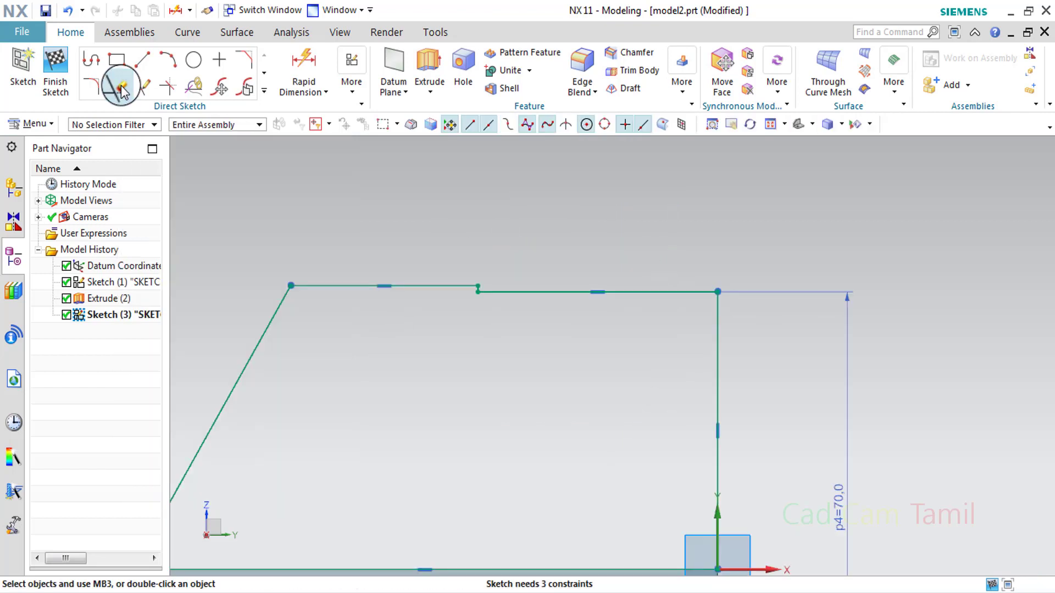
# - Trim away the profile's short vertical line, its horizontal ledge line and the slanted line
pyautogui.click(121, 89)
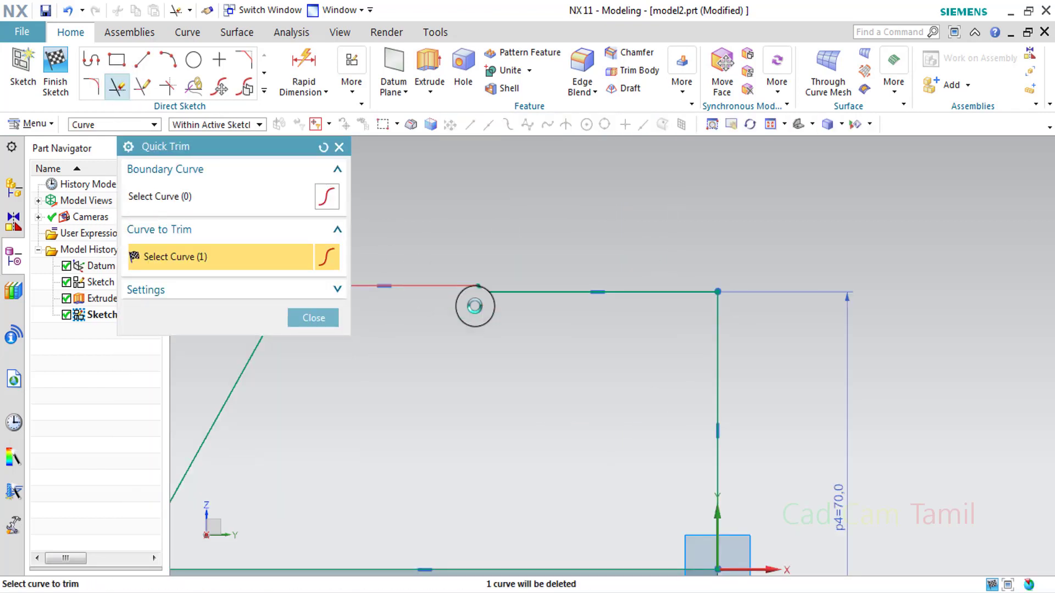
pyautogui.scroll(-4, 579, 338)
pyautogui.click(442, 340)
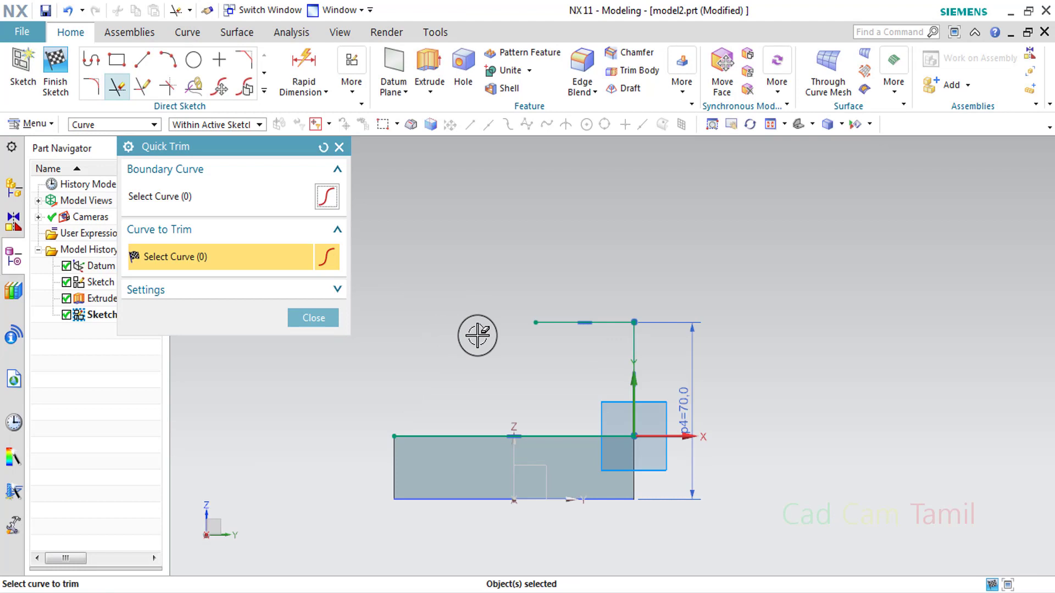
pyautogui.click(312, 317)
# - Redraw the step with a vertical line about 13 mm down, a horizontal ledge about 24 mm long and a slanted line to the block's corner
pyautogui.scroll(5, 577, 346)
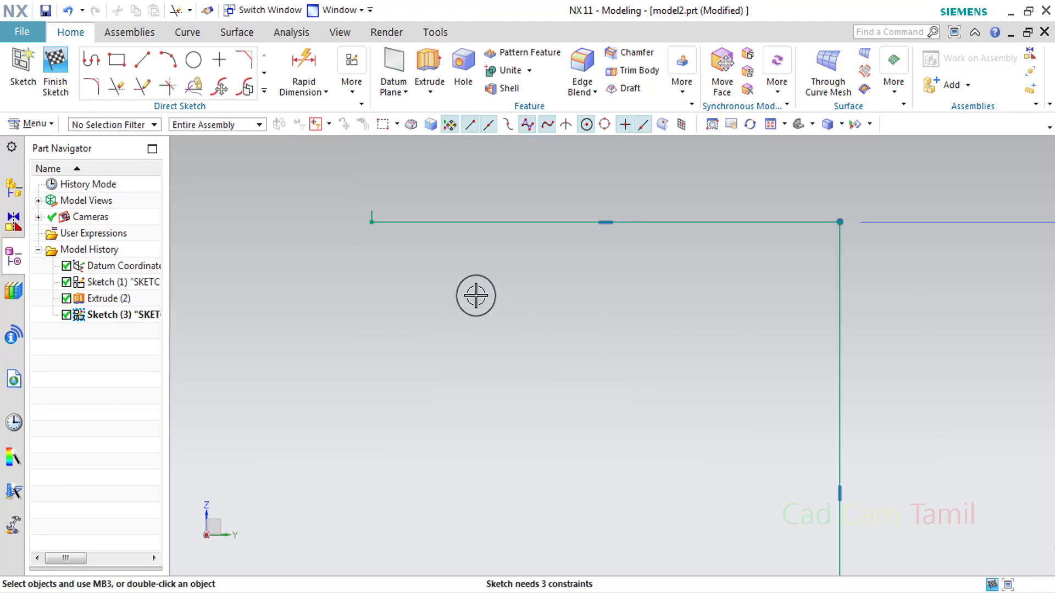
pyautogui.click(120, 89)
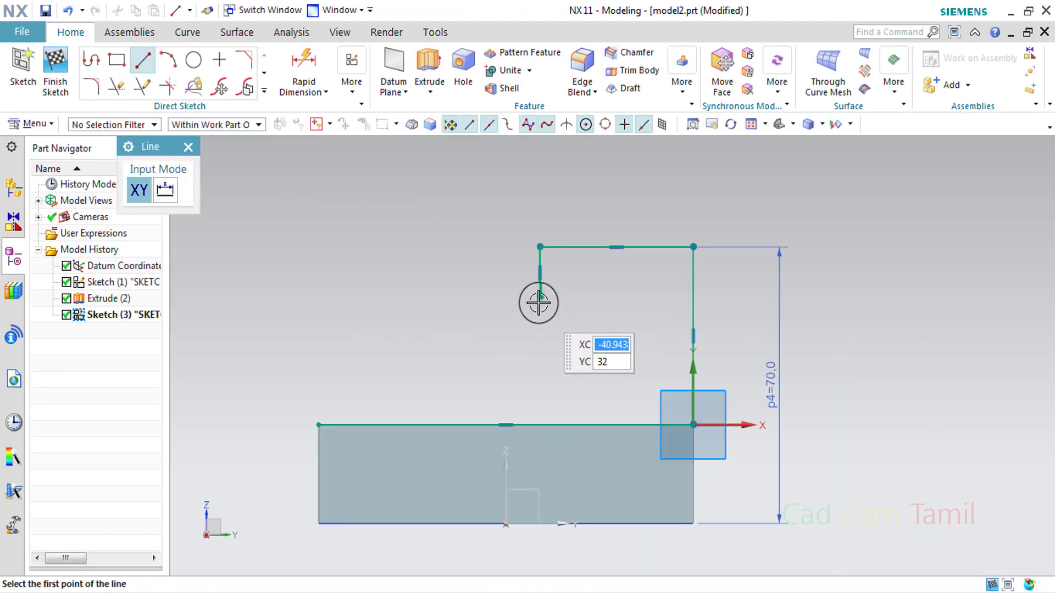
pyautogui.click(540, 298)
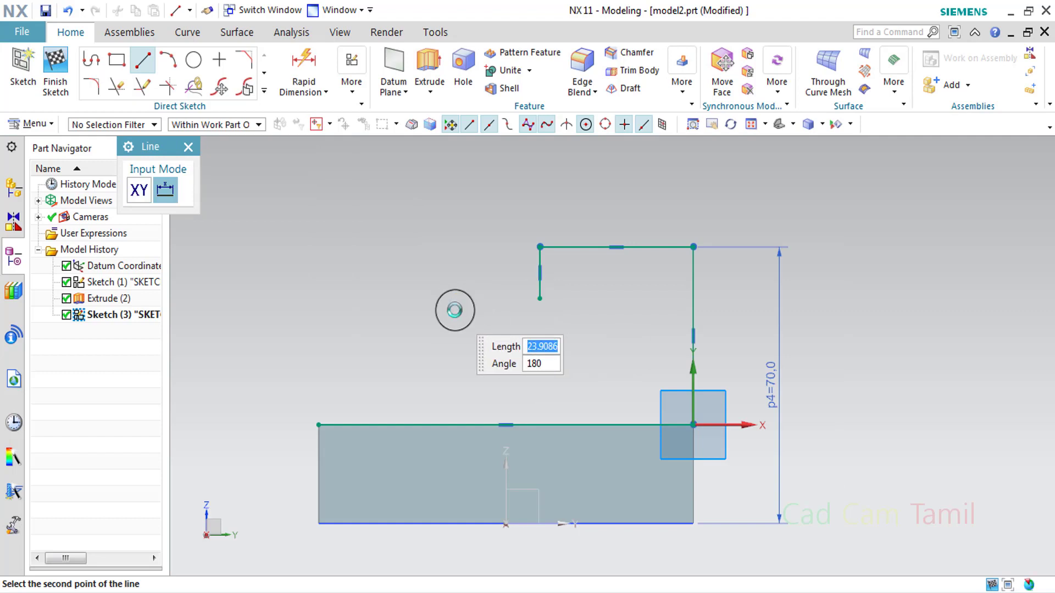
pyautogui.click(451, 298)
pyautogui.click(318, 425)
# - Dimension the height of the step's short vertical line and the lengths of the profile's top line and ledge
pyautogui.press('d')
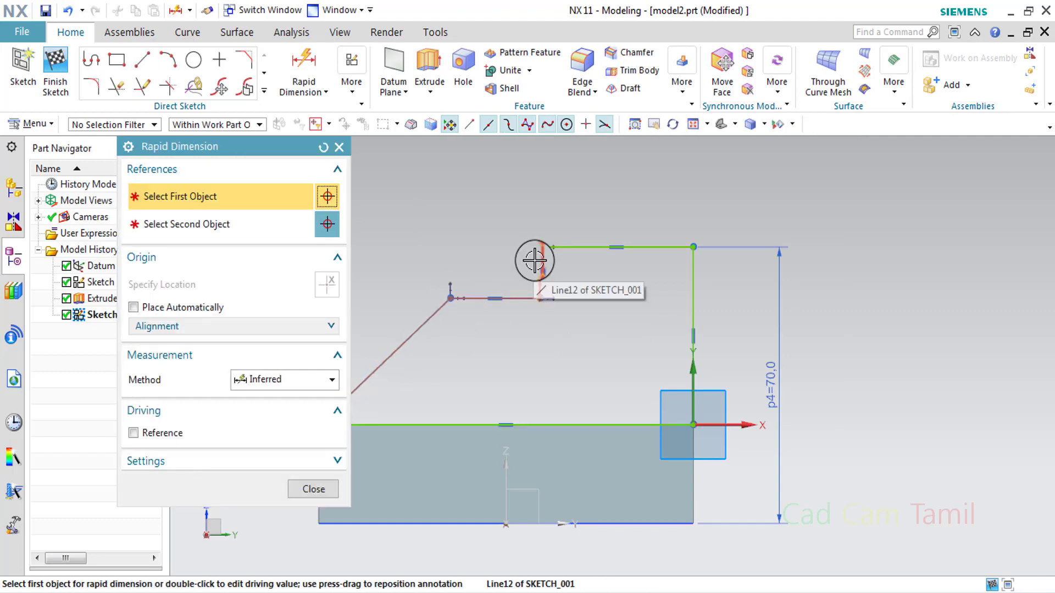
pyautogui.click(535, 260)
pyautogui.click(504, 261)
pyautogui.click(593, 239)
pyautogui.click(593, 201)
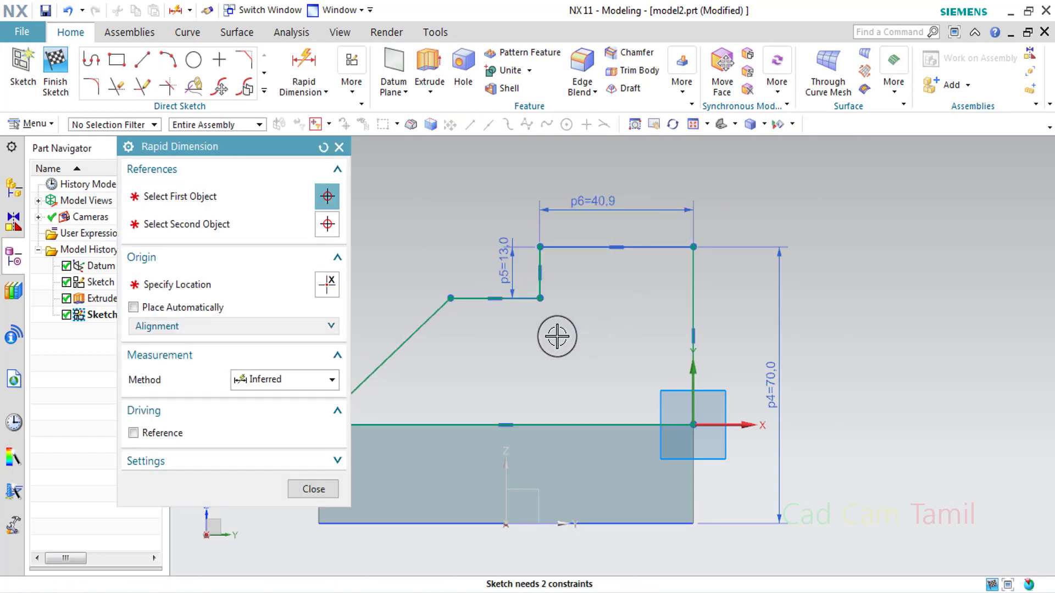
pyautogui.scroll(1, 694, 323)
pyautogui.scroll(-3, 581, 330)
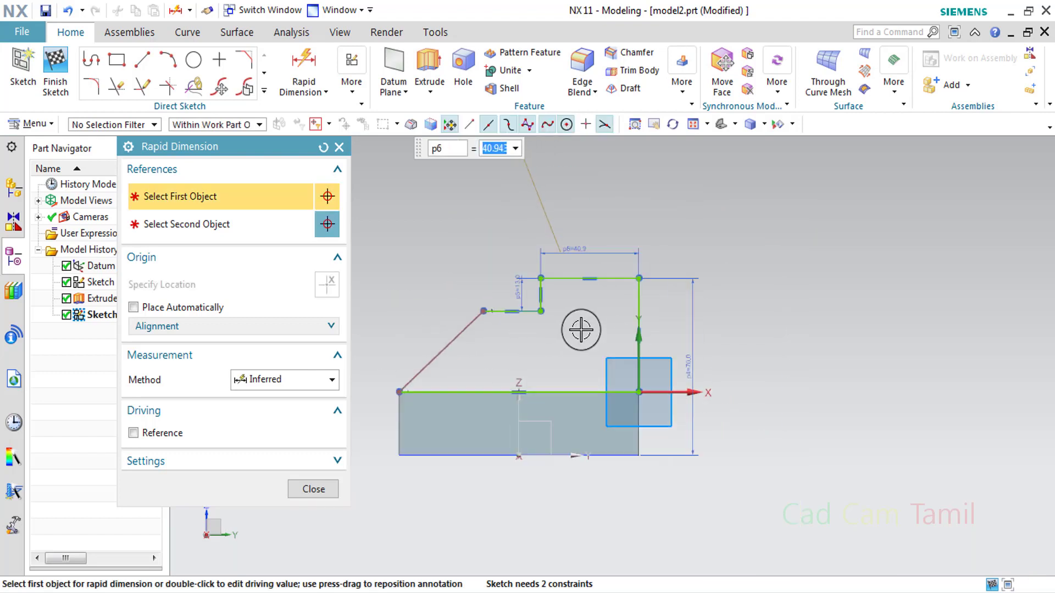
pyautogui.scroll(3, 581, 330)
pyautogui.click(602, 277)
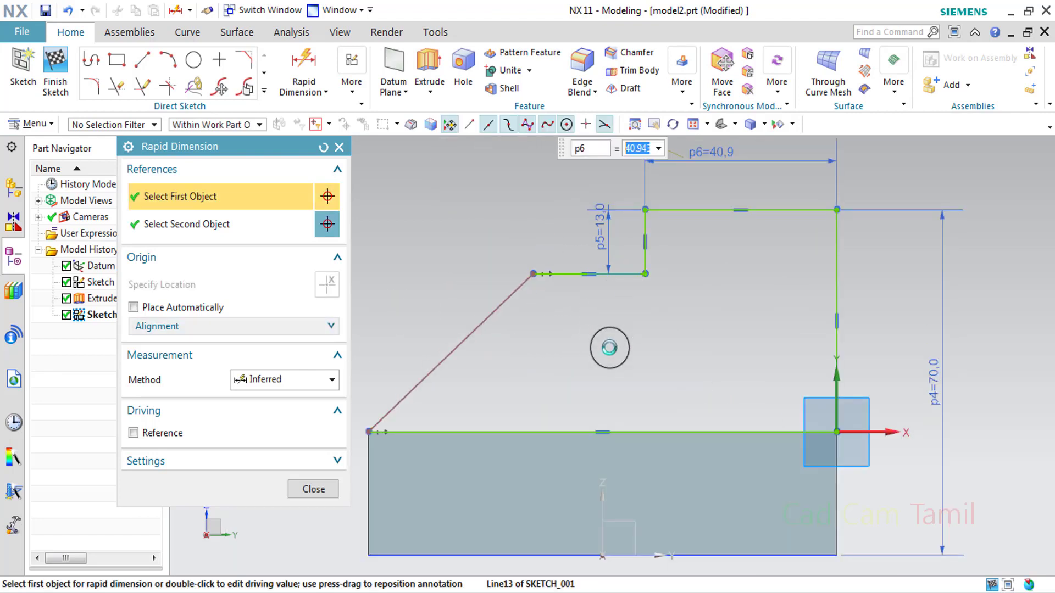
pyautogui.click(595, 326)
pyautogui.press('Escape')
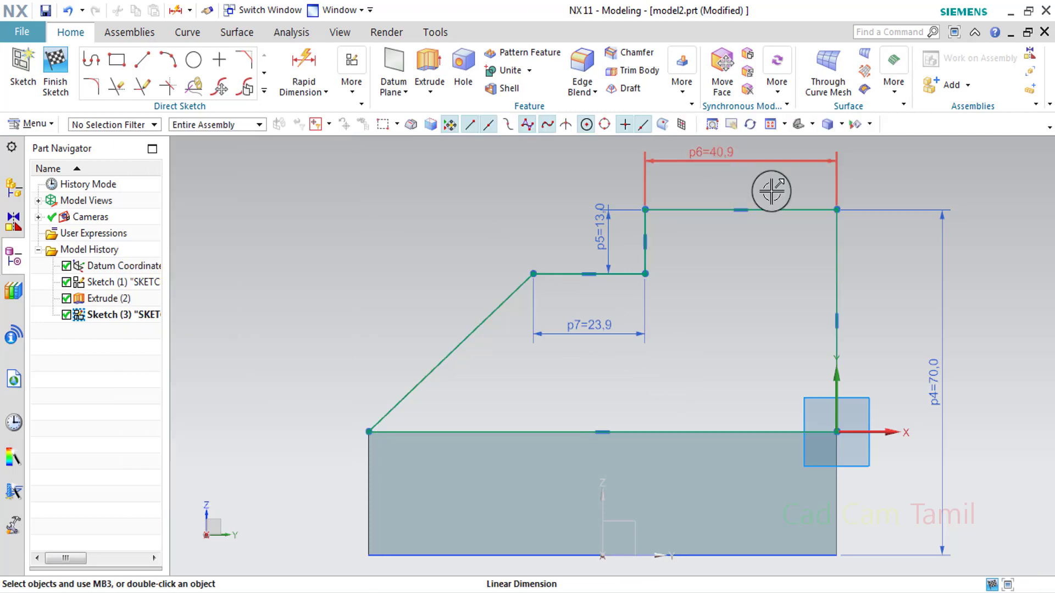
# - Set the length of the profile's top line to 50 mm
pyautogui.scroll(-4, 769, 311)
pyautogui.scroll(4, 770, 311)
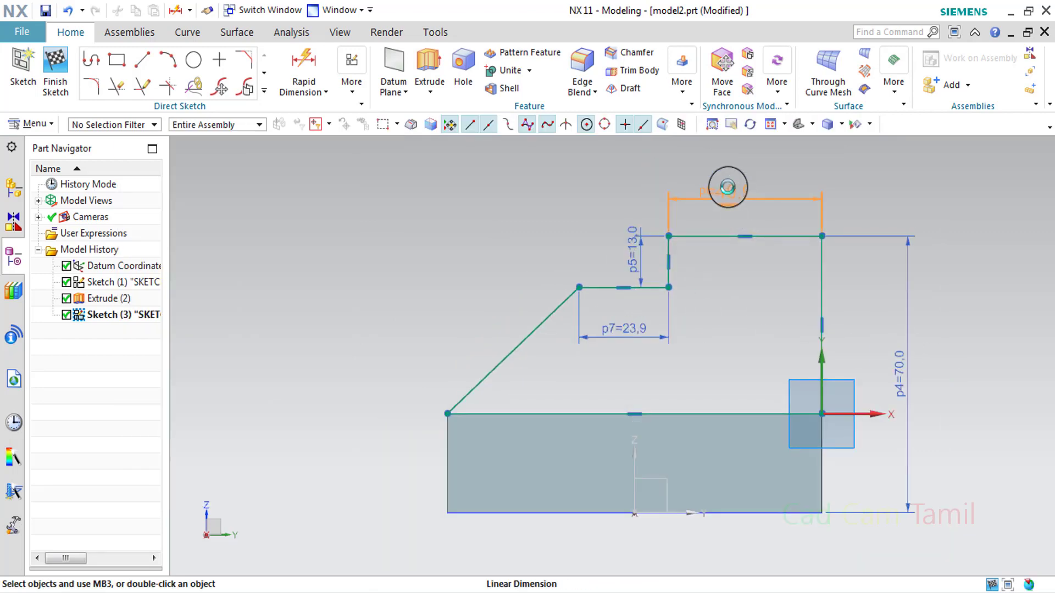
pyautogui.doubleClick(728, 187)
pyautogui.press('Escape')
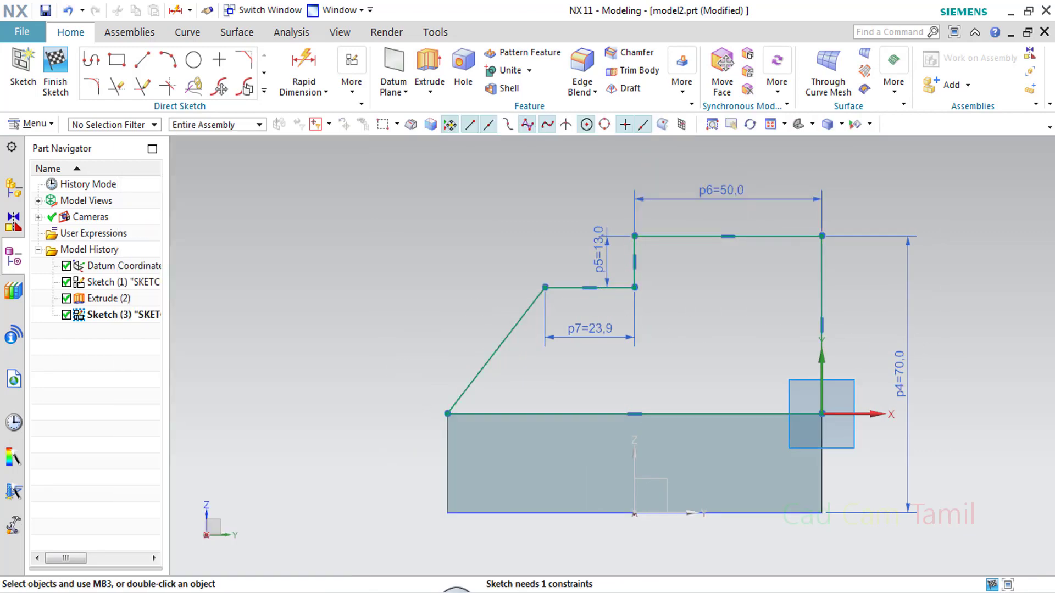
# - Check the reference drawing and set the step's vertical drop to 20 mm and the ledge length to 25 mm
pyautogui.hotkey('alt', 'Tab')
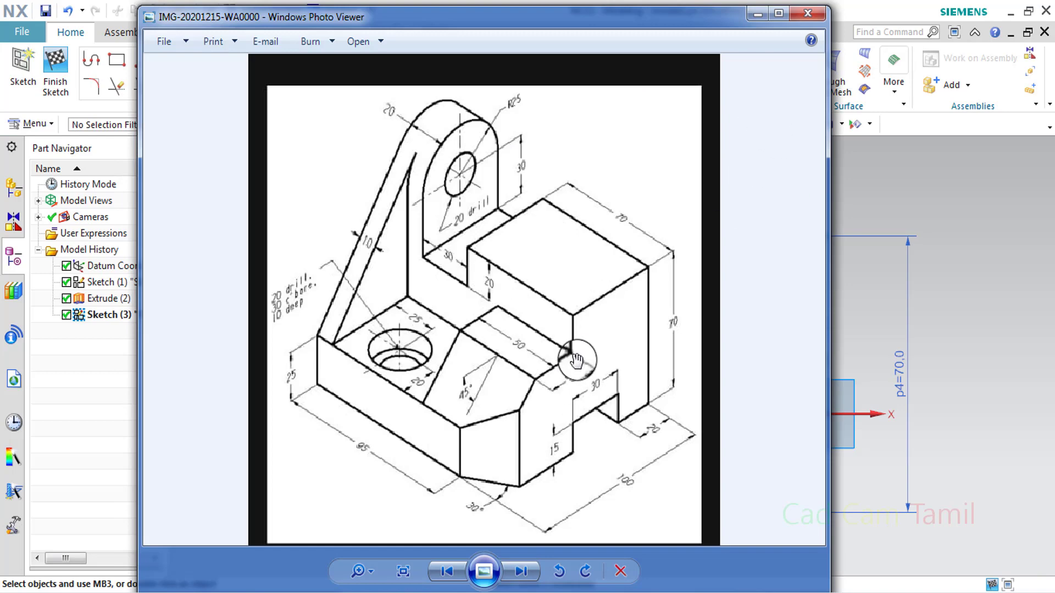
pyautogui.click(755, 12)
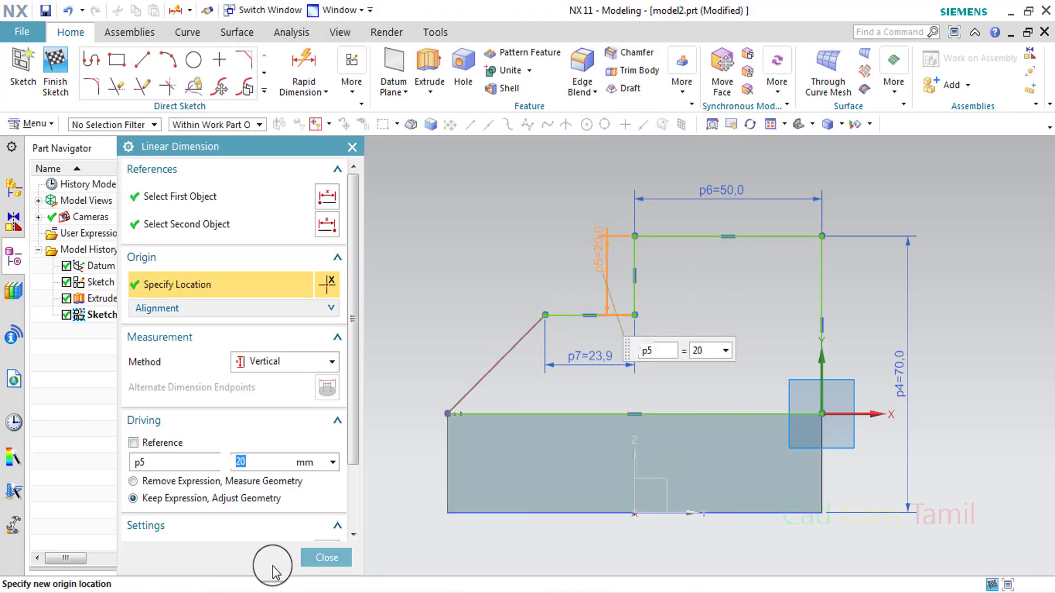
pyautogui.click(323, 519)
pyautogui.click(587, 360)
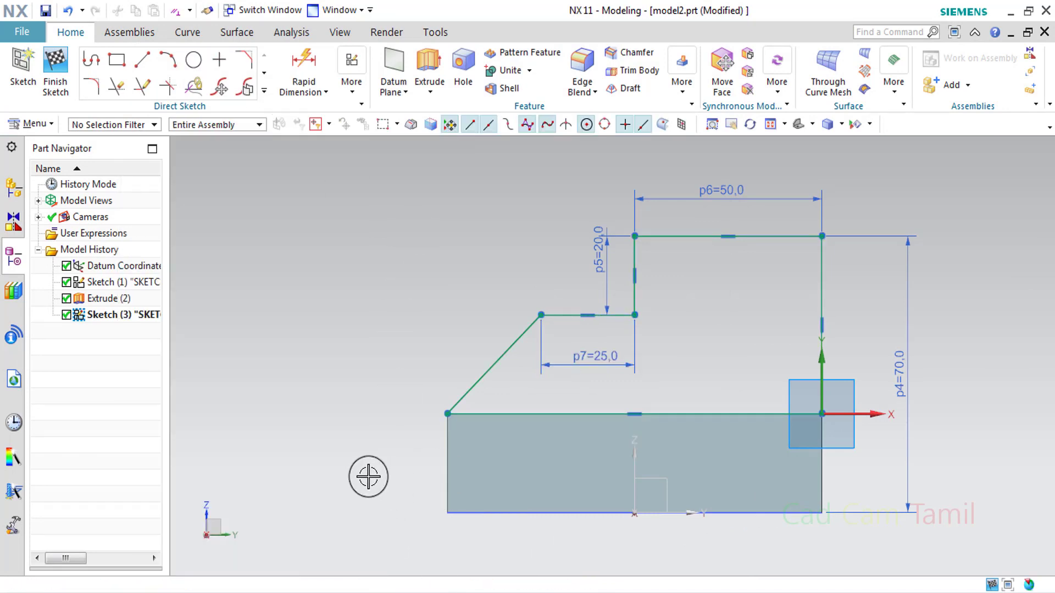
# - Dimension the angle between the slanted line and the ledge as 45° and finish the sketch
pyautogui.press('c')
pyautogui.click(338, 146)
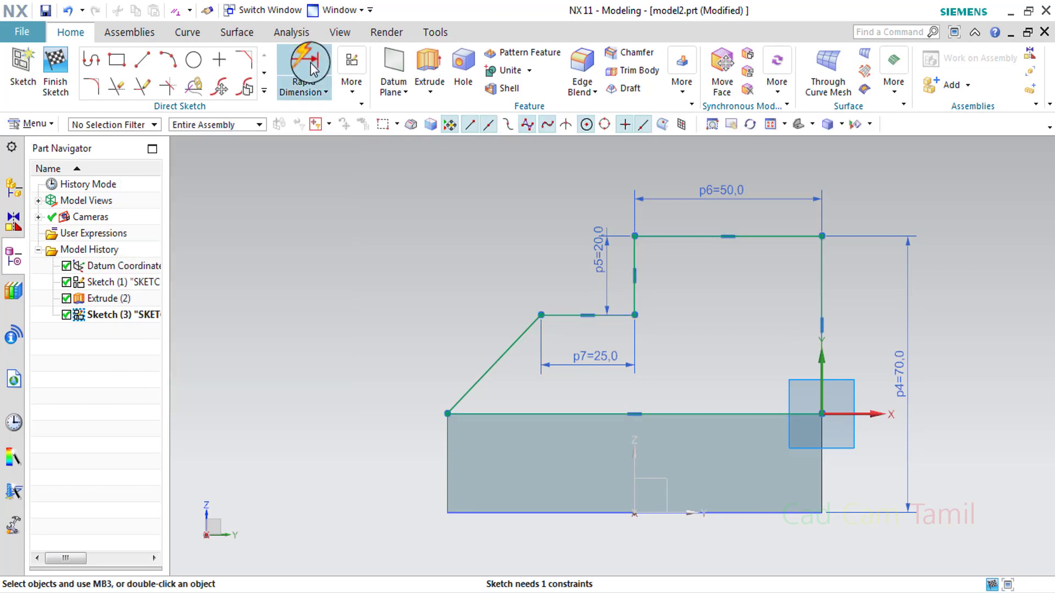
pyautogui.click(311, 64)
pyautogui.click(562, 314)
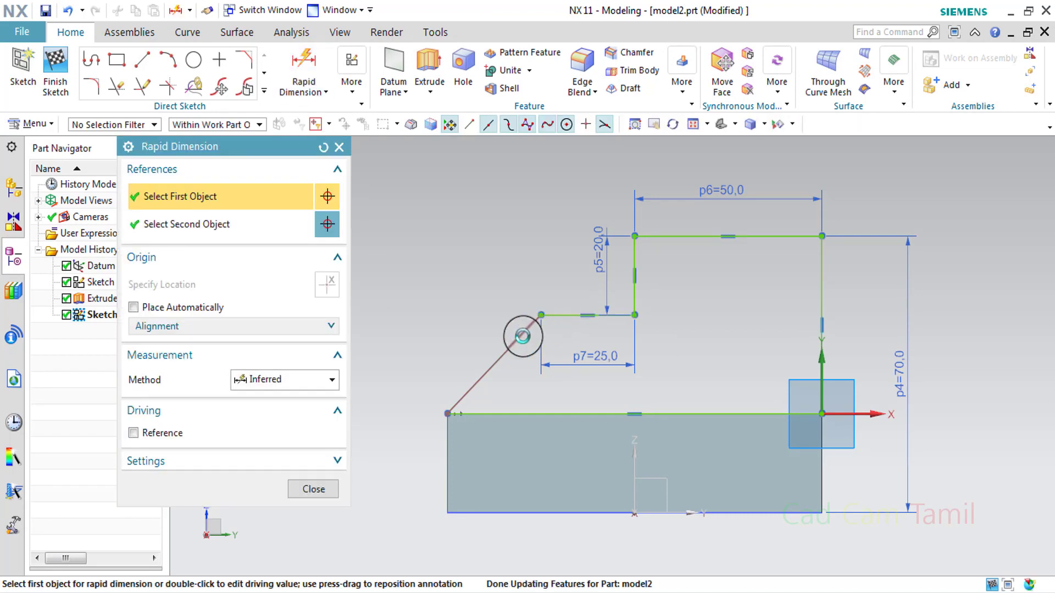
pyautogui.click(522, 330)
pyautogui.click(485, 318)
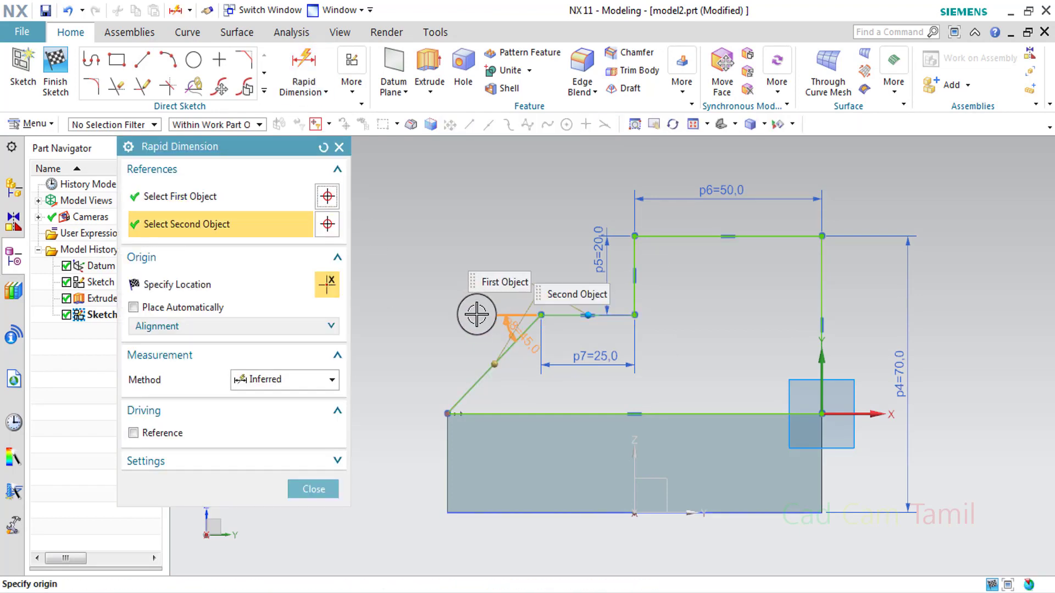
pyautogui.click(454, 407)
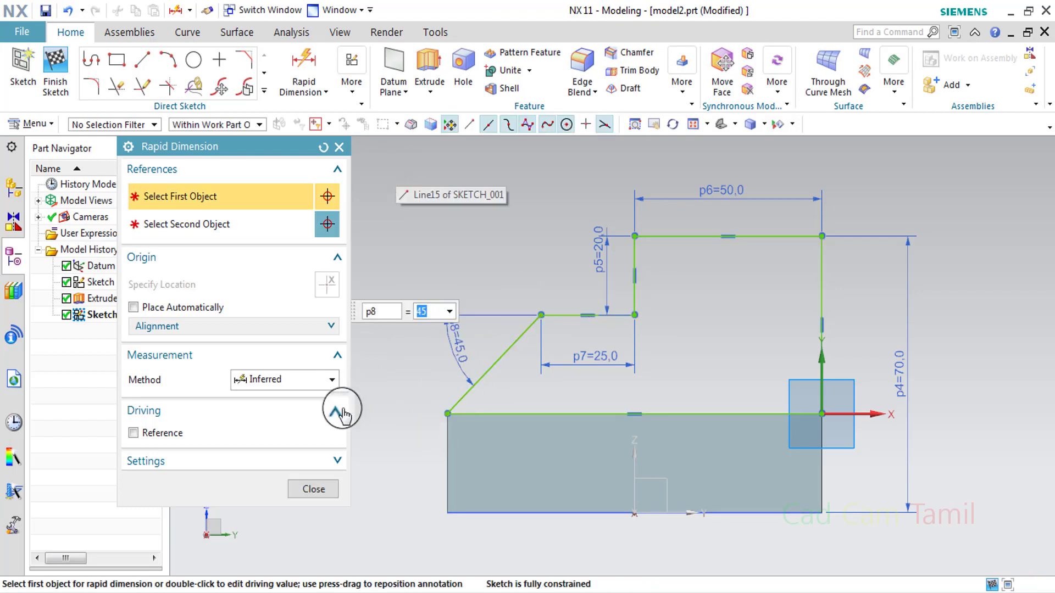
pyautogui.click(320, 486)
pyautogui.click(77, 81)
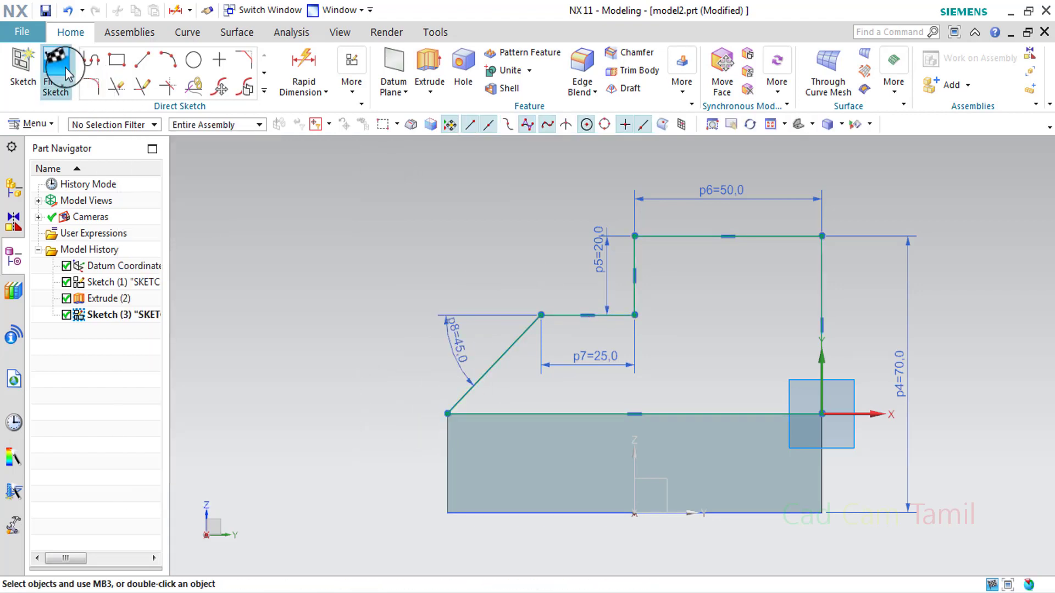
# - Start a sketch on the block's side face opposite the profile and draw a horizontal line from the step's inner corner to the profile's long vertical edge
pyautogui.moveTo(306, 233)
pyautogui.mouseDown(button='middle')
pyautogui.moveTo(470, 337)
pyautogui.moveTo(512, 332)
pyautogui.moveTo(500, 346)
pyautogui.mouseUp(button='middle')
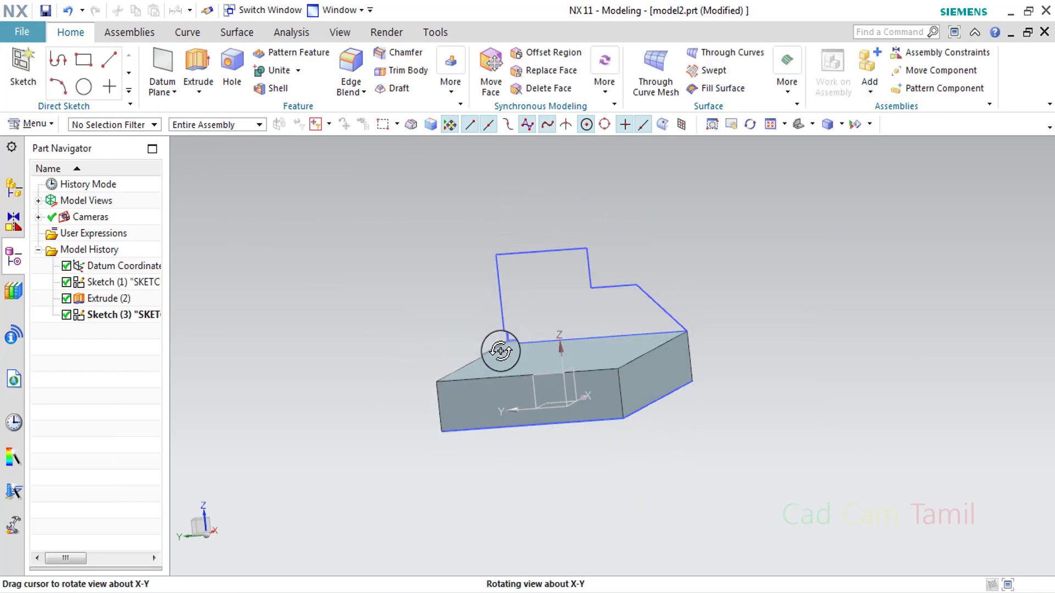
pyautogui.click(463, 592)
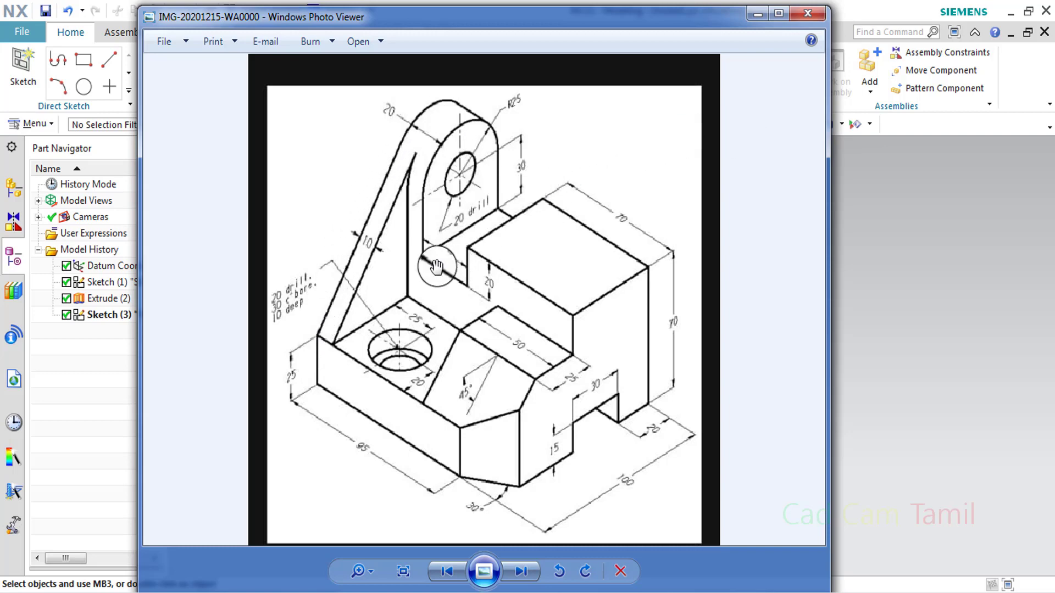
pyautogui.click(757, 17)
pyautogui.click(21, 63)
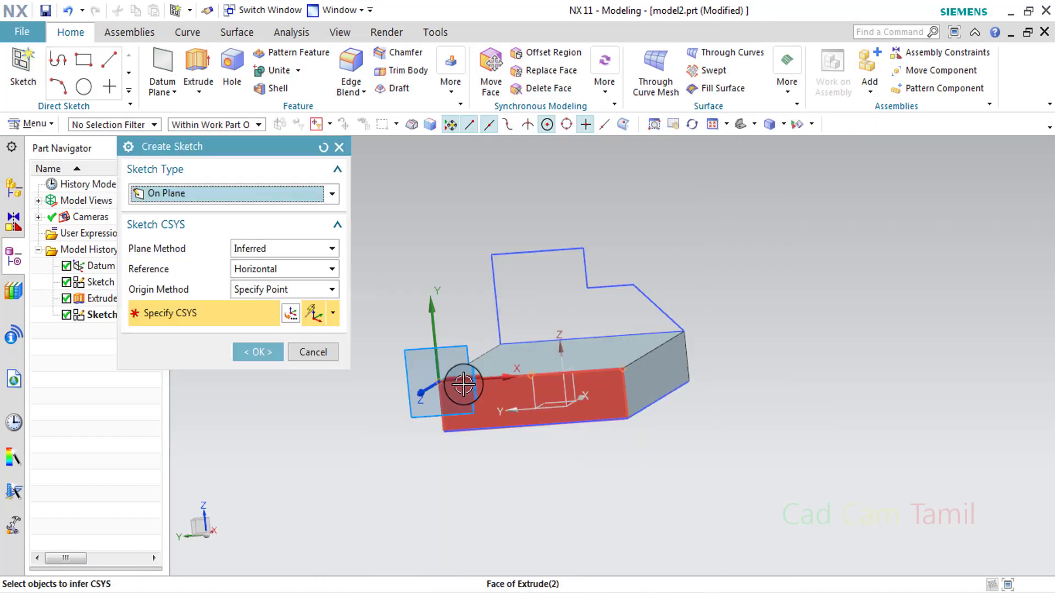
pyautogui.click(461, 378)
pyautogui.click(266, 352)
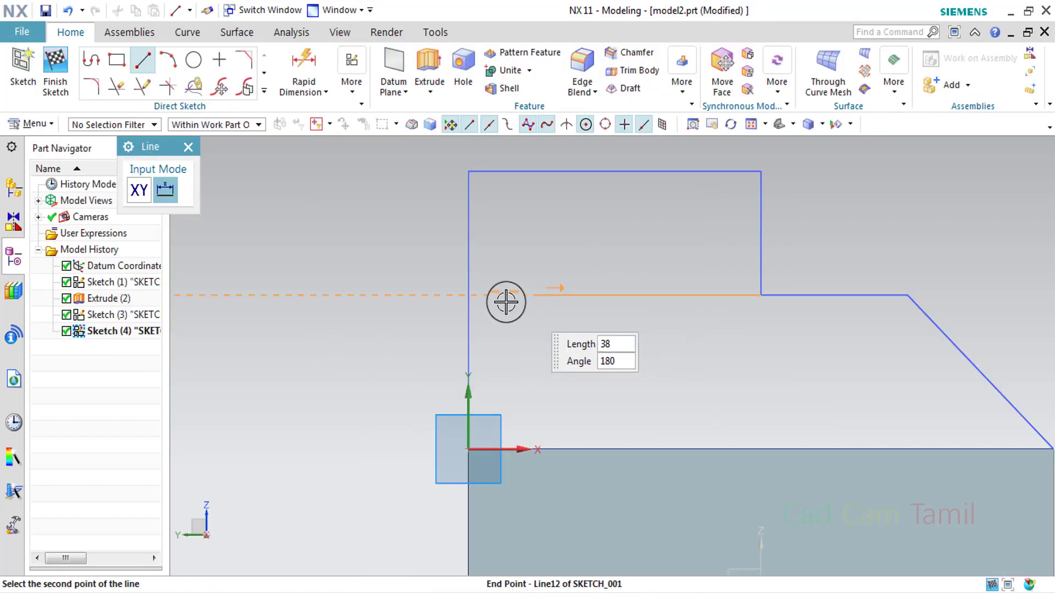
pyautogui.click(469, 294)
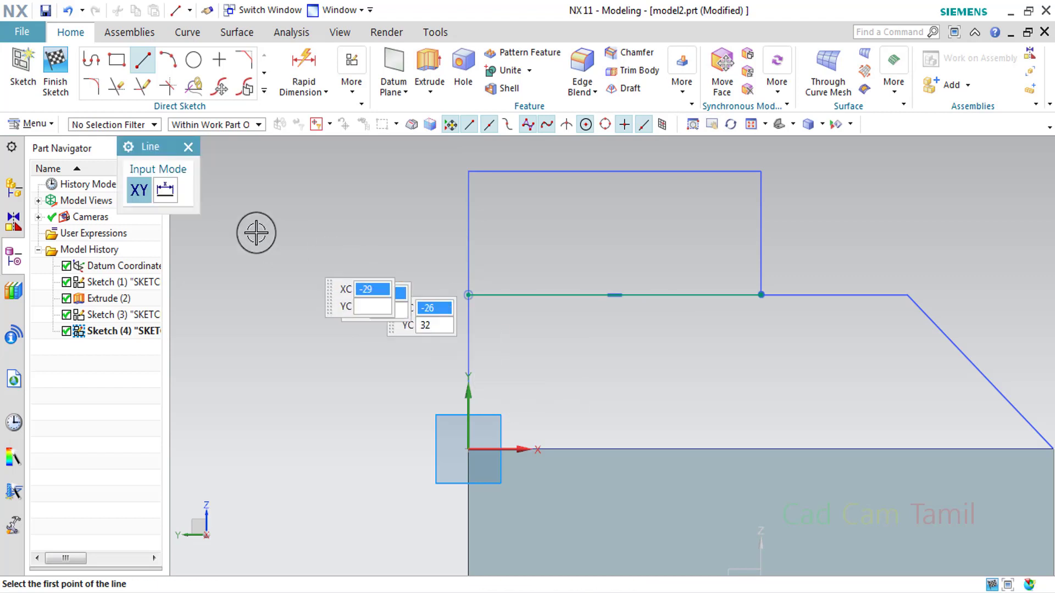
pyautogui.press('Escape')
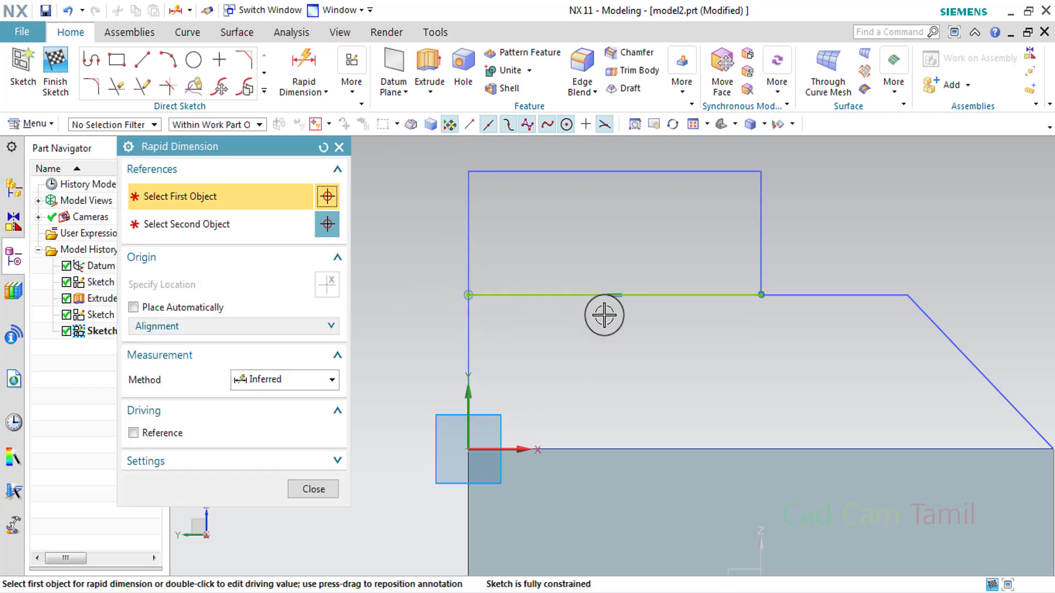
# - Try to dimension the vertical distance from the new line's end to the profile's top corner
pyautogui.scroll(-2, 604, 313)
pyautogui.click(704, 298)
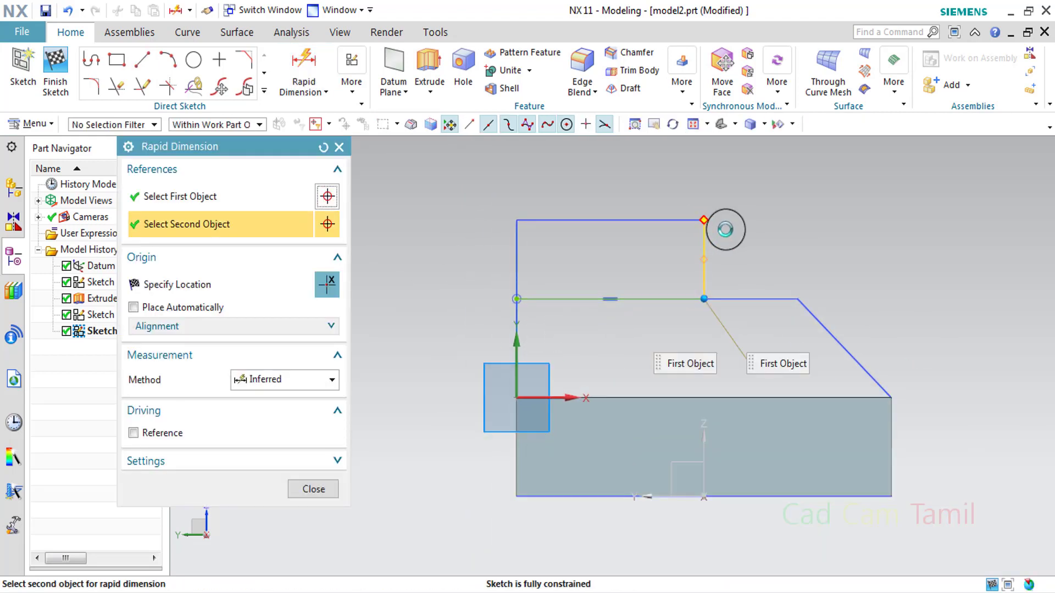
pyautogui.click(711, 222)
pyautogui.click(748, 313)
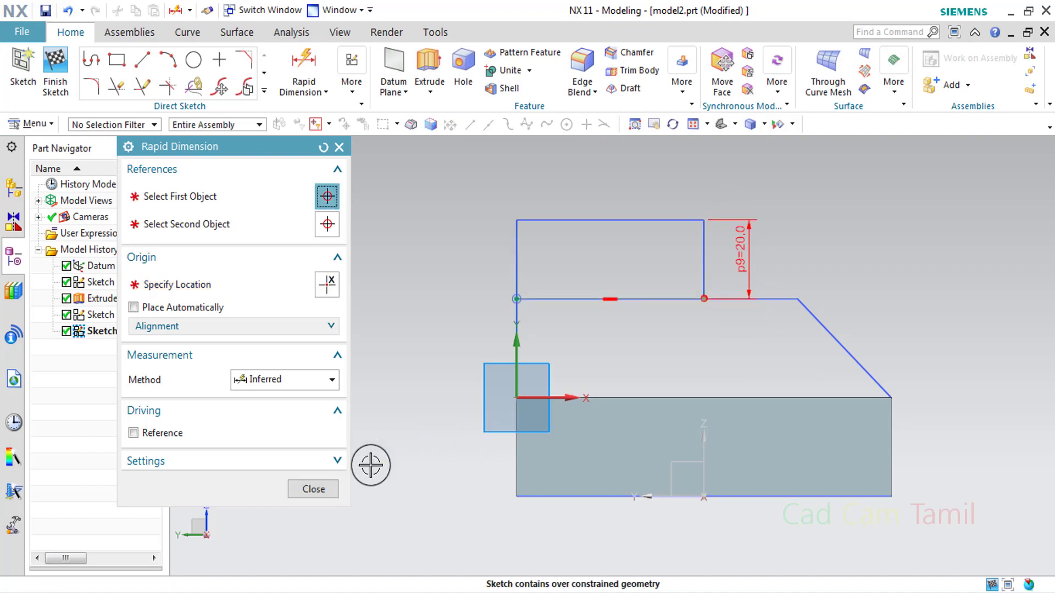
pyautogui.click(314, 489)
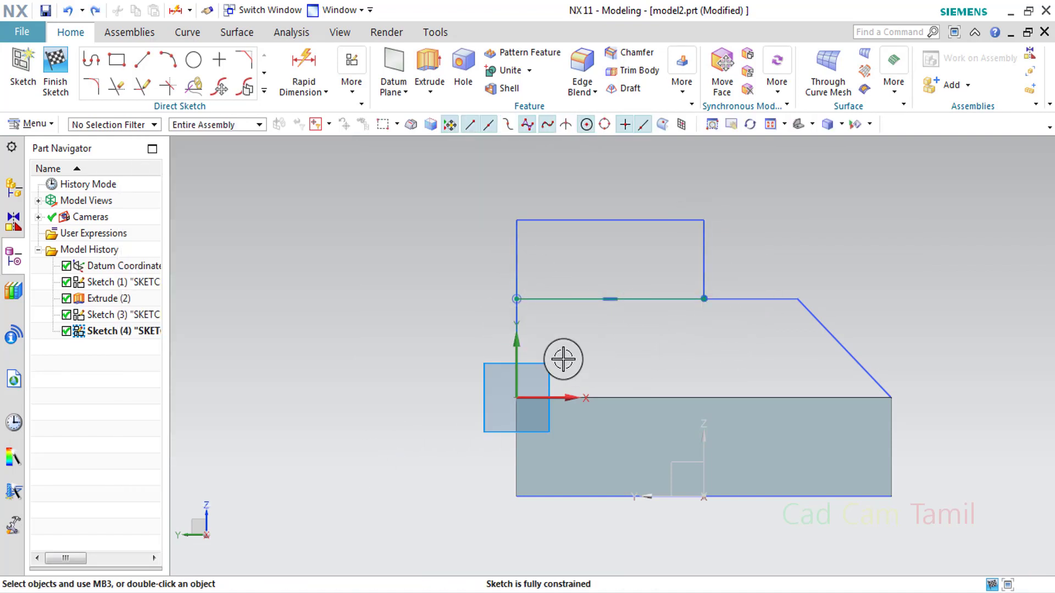
# - Check the lug on the reference drawing and sketch a circle above the profile's top edge
pyautogui.keyDown('shift'); pyautogui.moveTo(438, 308); pyautogui.dragTo(423, 306, button='middle'); pyautogui.keyUp('shift')
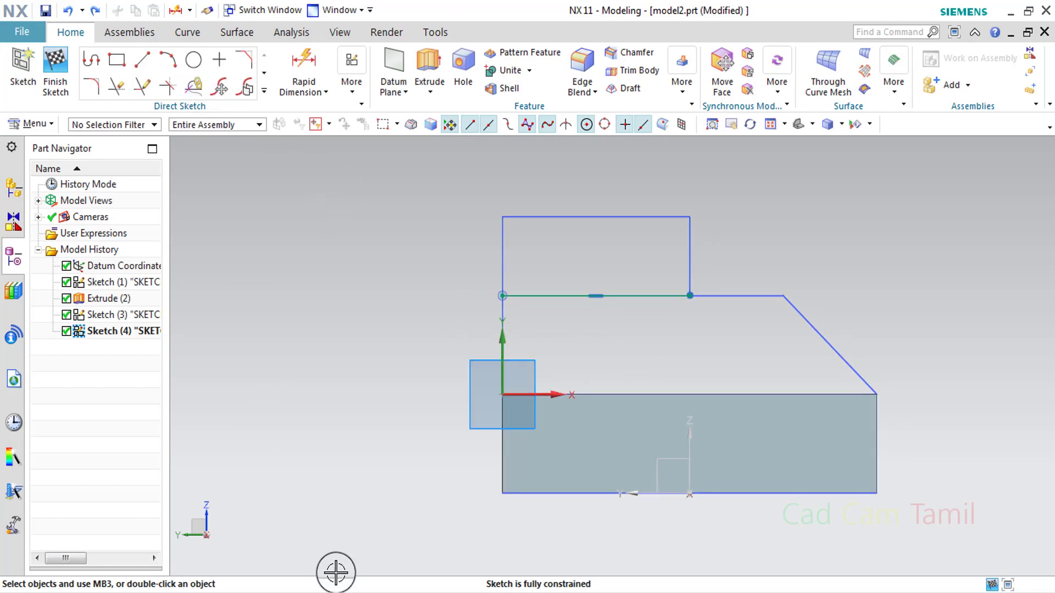
pyautogui.hotkey('alt', 'Tab')
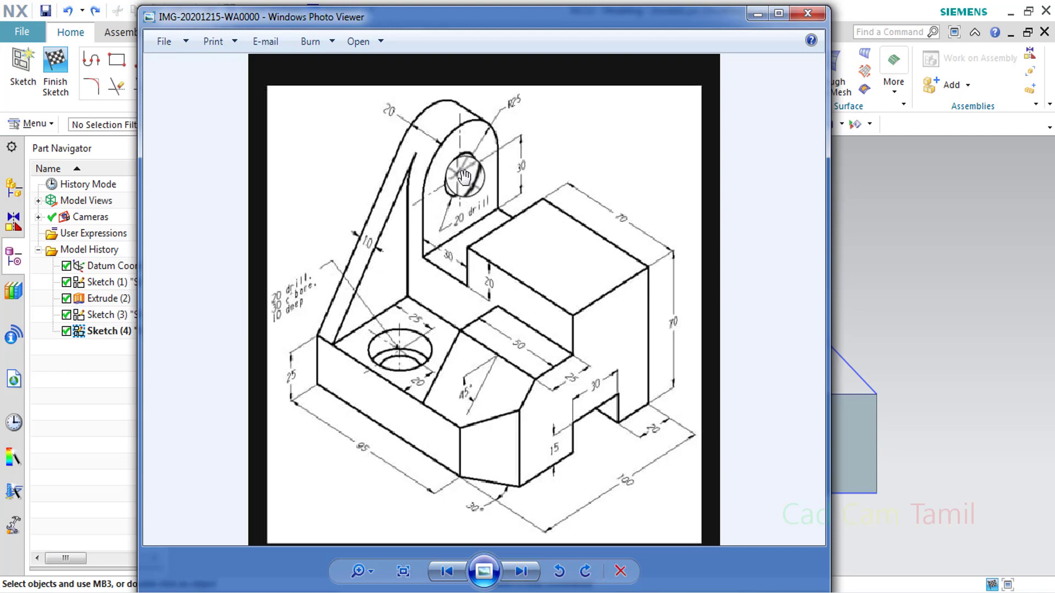
pyautogui.click(761, 21)
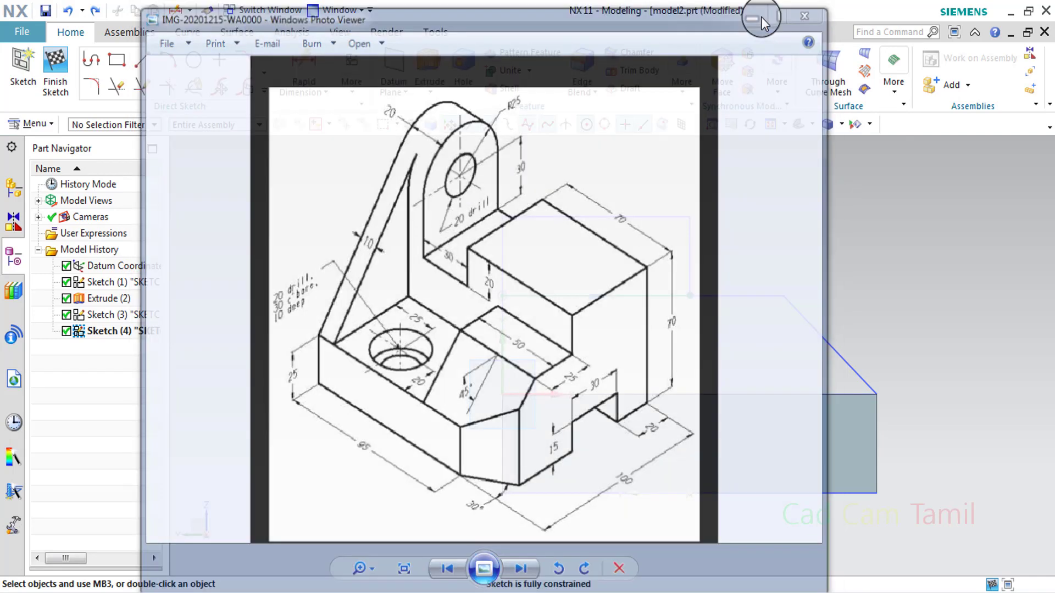
pyautogui.press('o')
pyautogui.click(583, 182)
pyautogui.click(611, 195)
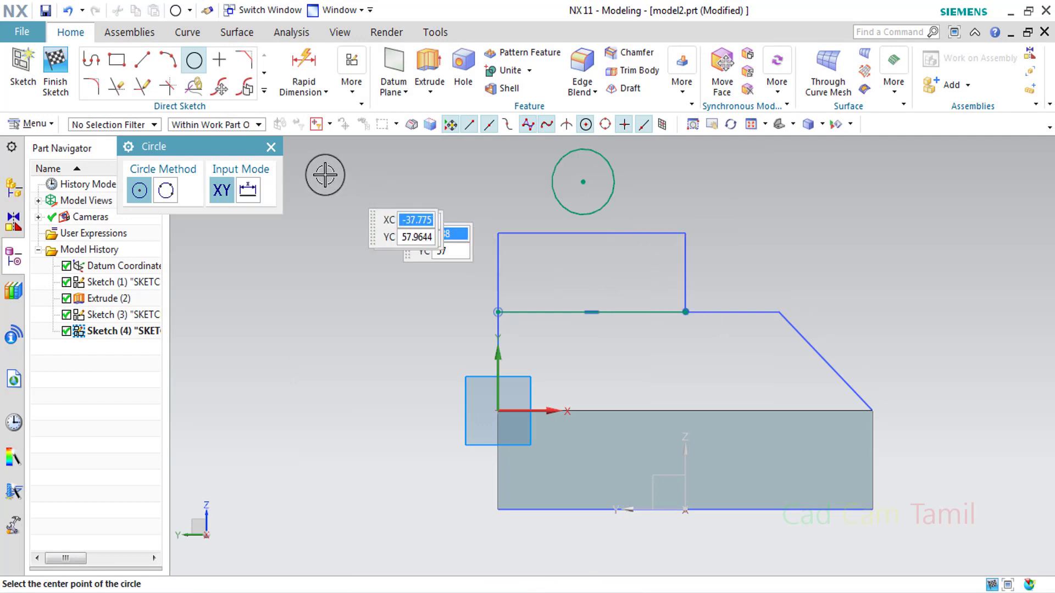
pyautogui.click(271, 146)
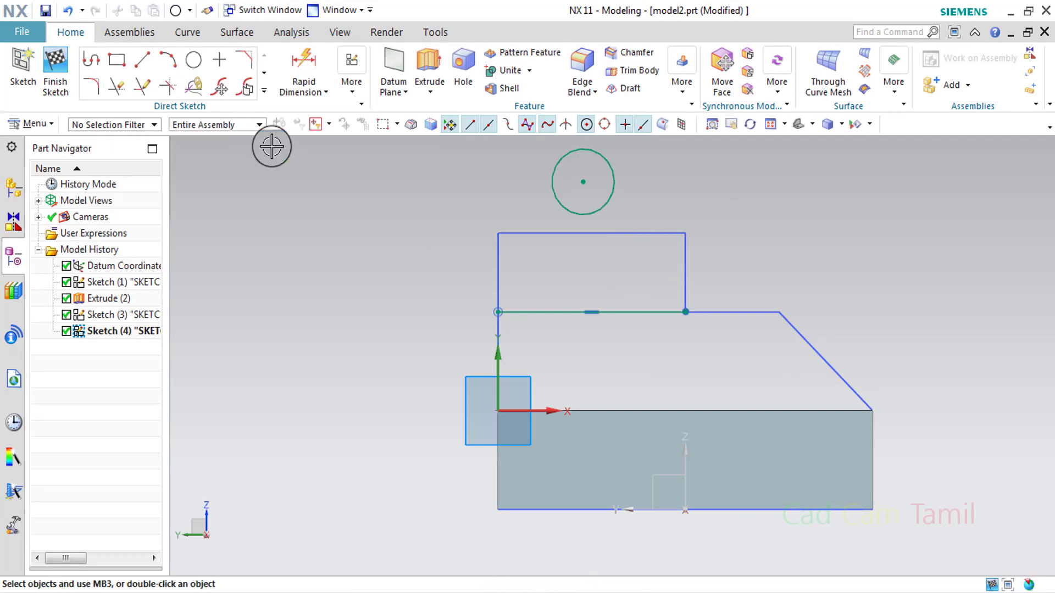
# - Constrain the circle's centre to align vertically with the midpoint of the horizontal line
pyautogui.press('c')
pyautogui.click(170, 228)
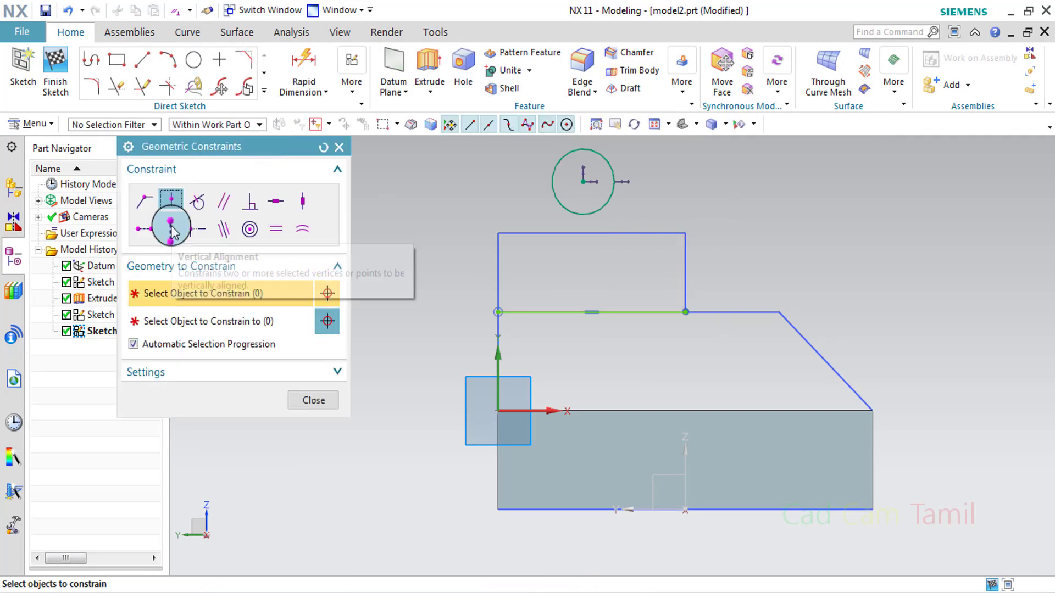
pyautogui.click(588, 182)
pyautogui.click(593, 311)
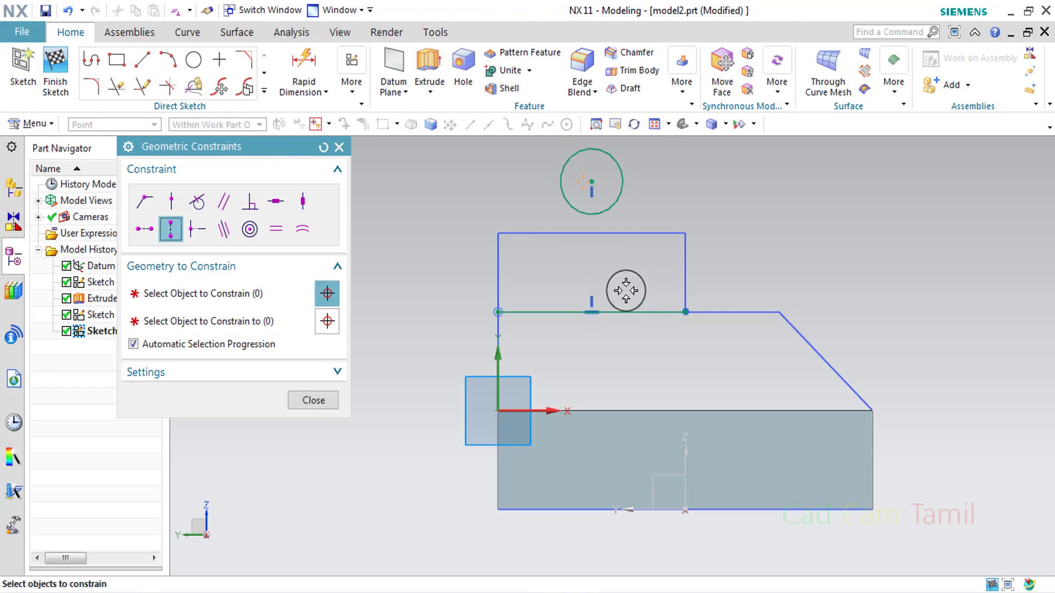
pyautogui.press('Escape')
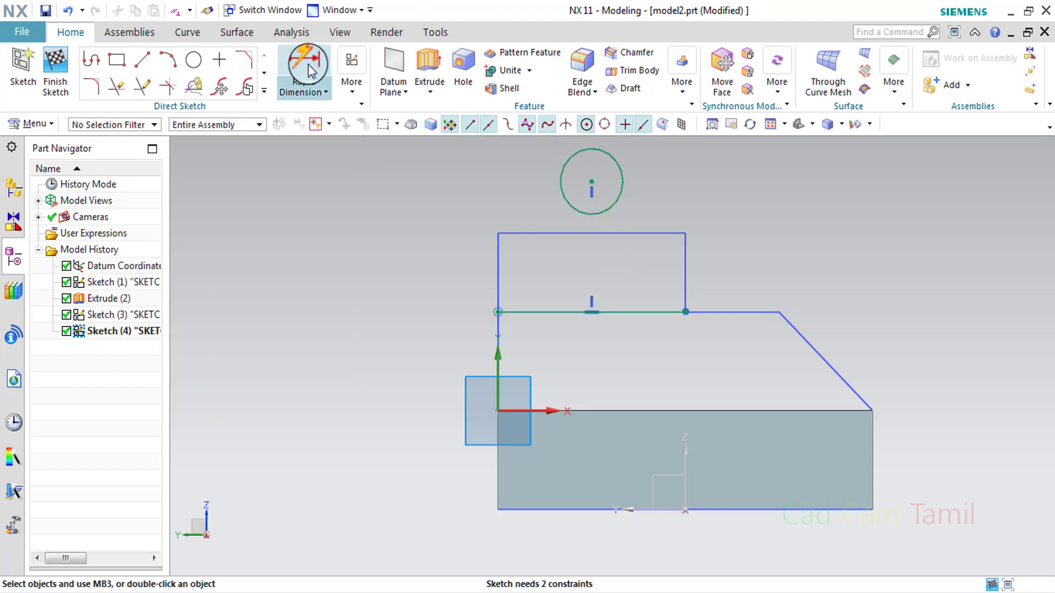
# - Dimension the vertical distance from the horizontal line's end to the circle's centre as 30 mm
pyautogui.click(304, 72)
pyautogui.click(592, 181)
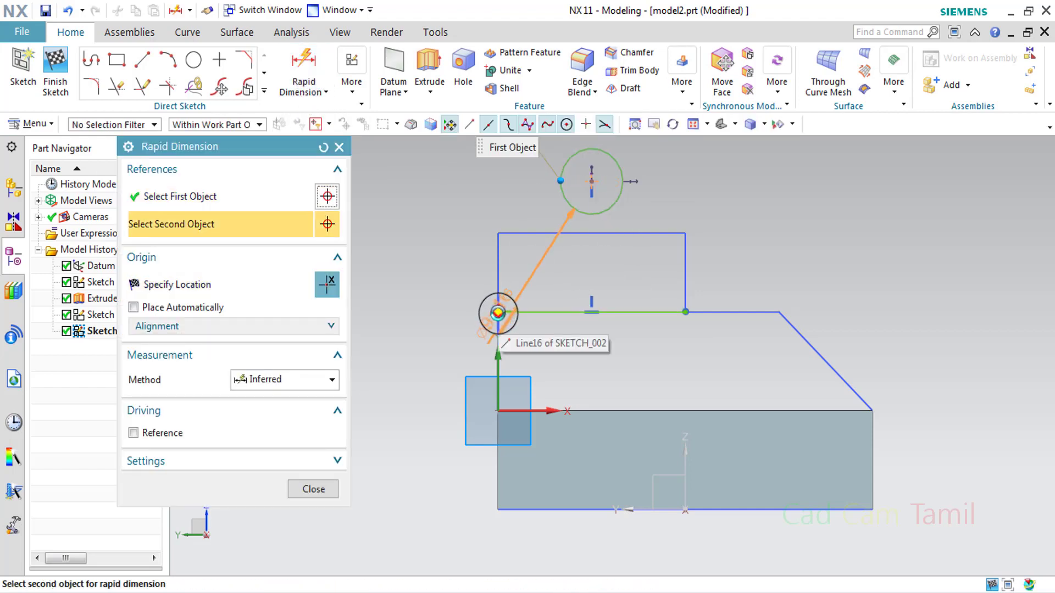
pyautogui.click(497, 312)
pyautogui.click(458, 259)
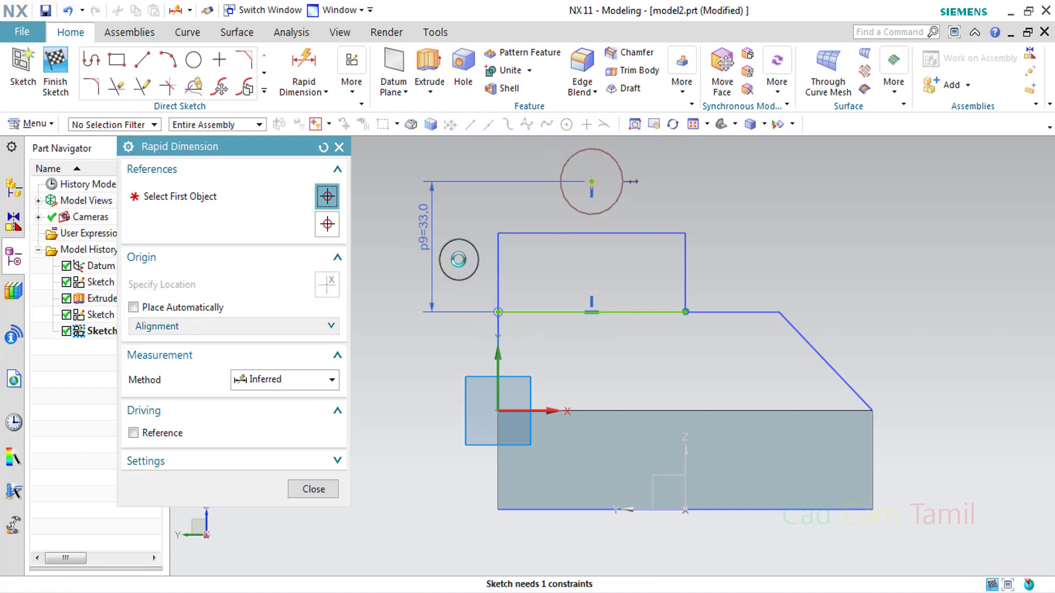
pyautogui.write('30')
pyautogui.press('Return')
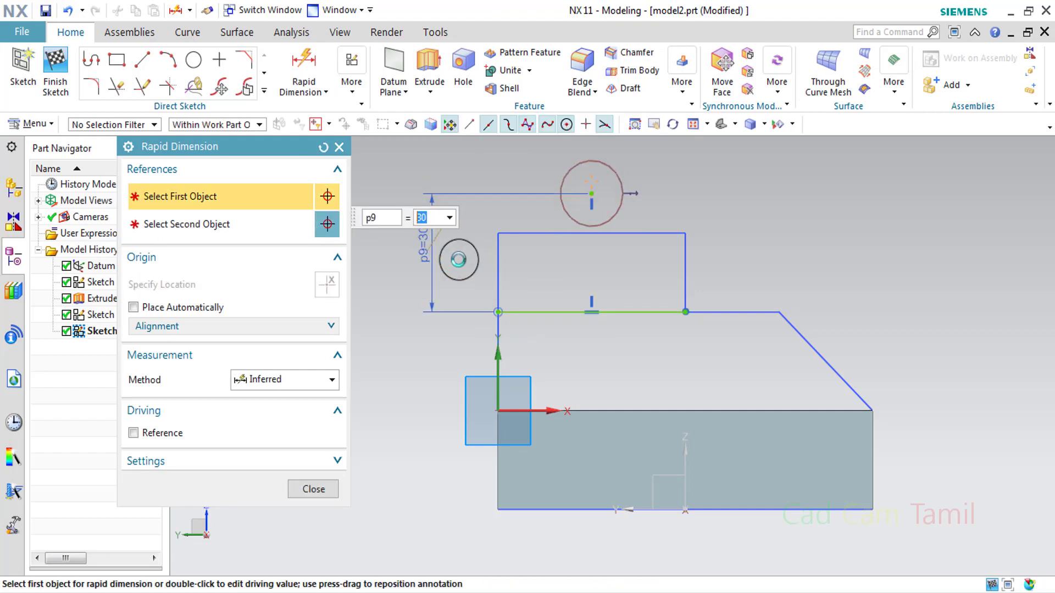
# - Check the lug radius on the reference drawing and sketch a 50 mm diameter circle concentric with the small hole circle
pyautogui.click(312, 489)
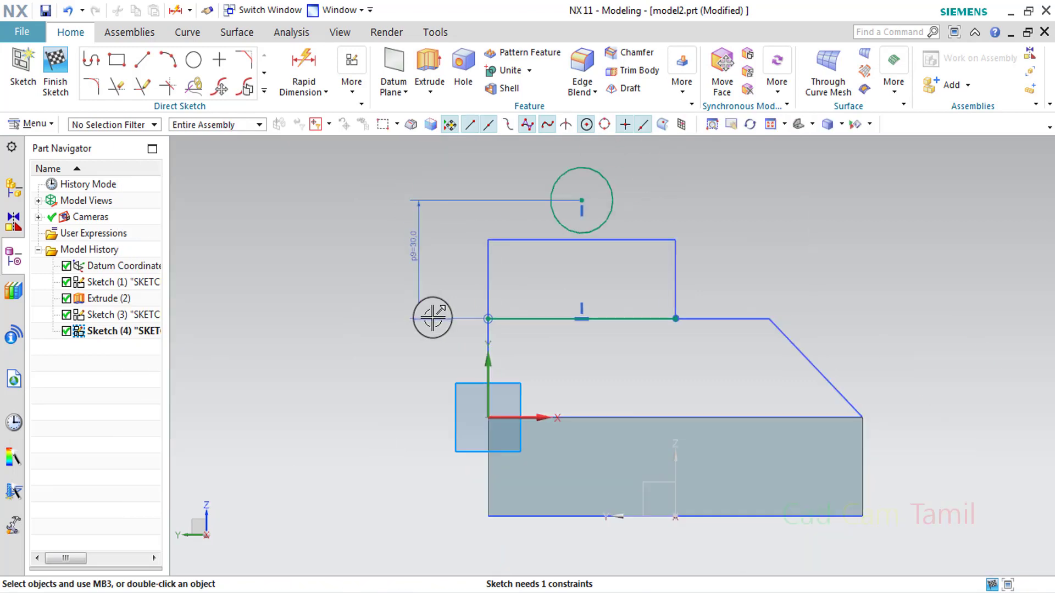
pyautogui.click(455, 587)
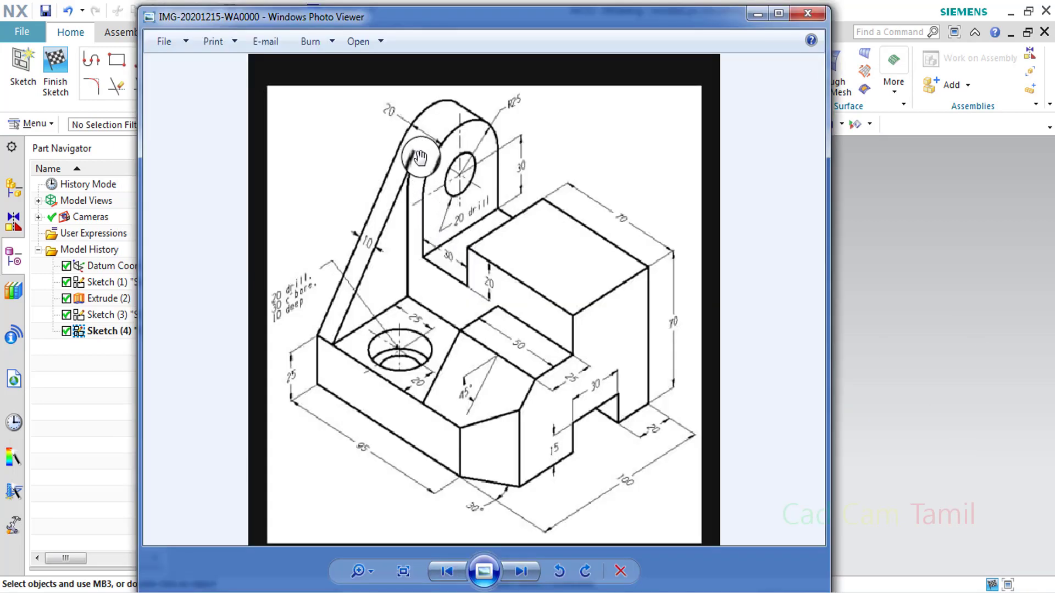
pyautogui.click(760, 14)
pyautogui.click(194, 60)
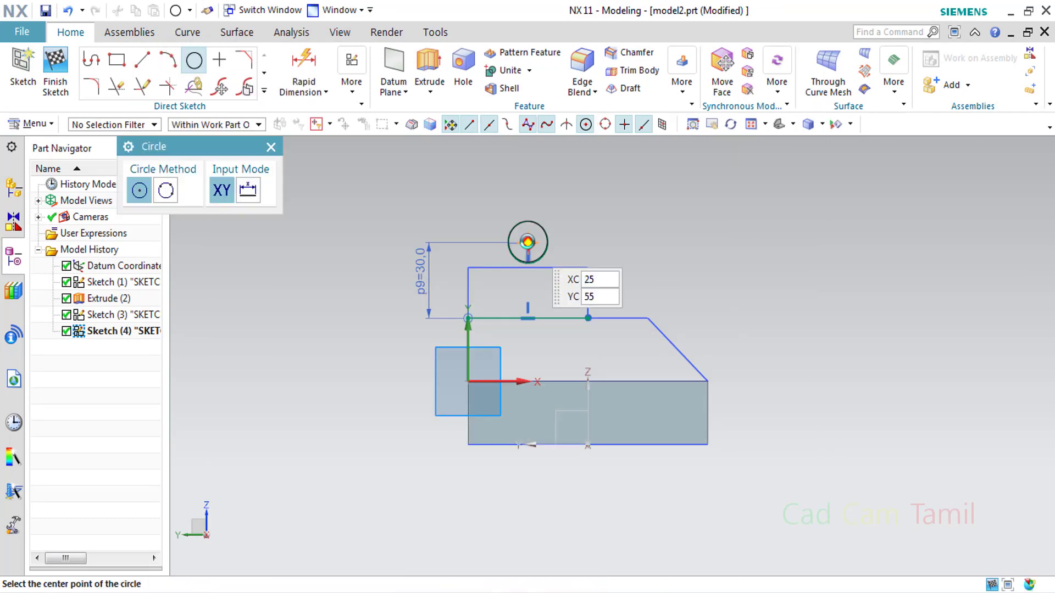
pyautogui.click(528, 242)
pyautogui.write('50')
pyautogui.press('Return')
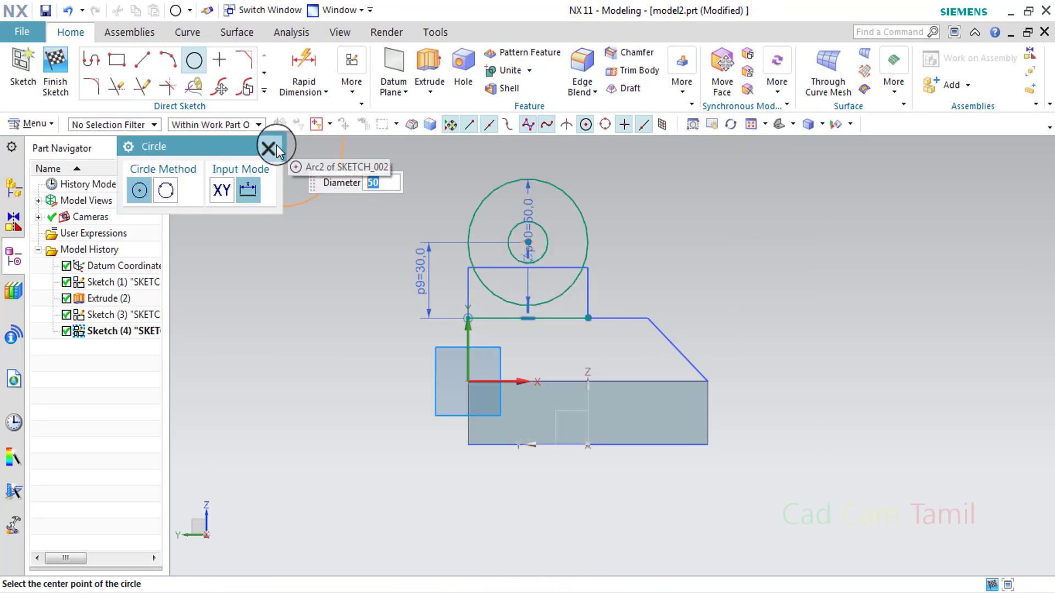
pyautogui.click(271, 147)
# - Draw a vertical line from the large circle's left quadrant down to the sketch origin
pyautogui.scroll(2, 483, 385)
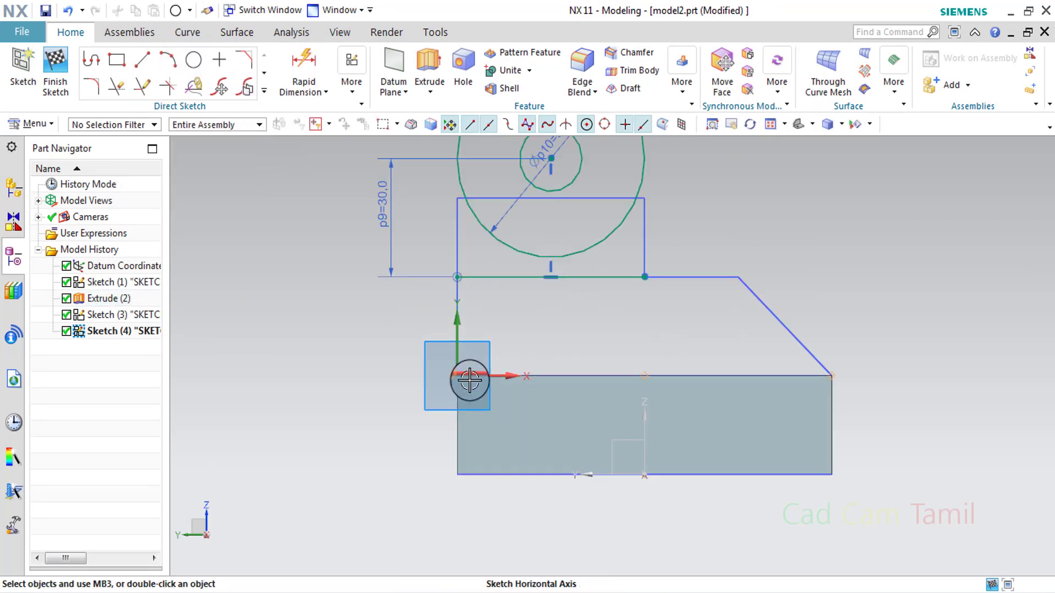
pyautogui.scroll(-3, 470, 377)
pyautogui.click(143, 60)
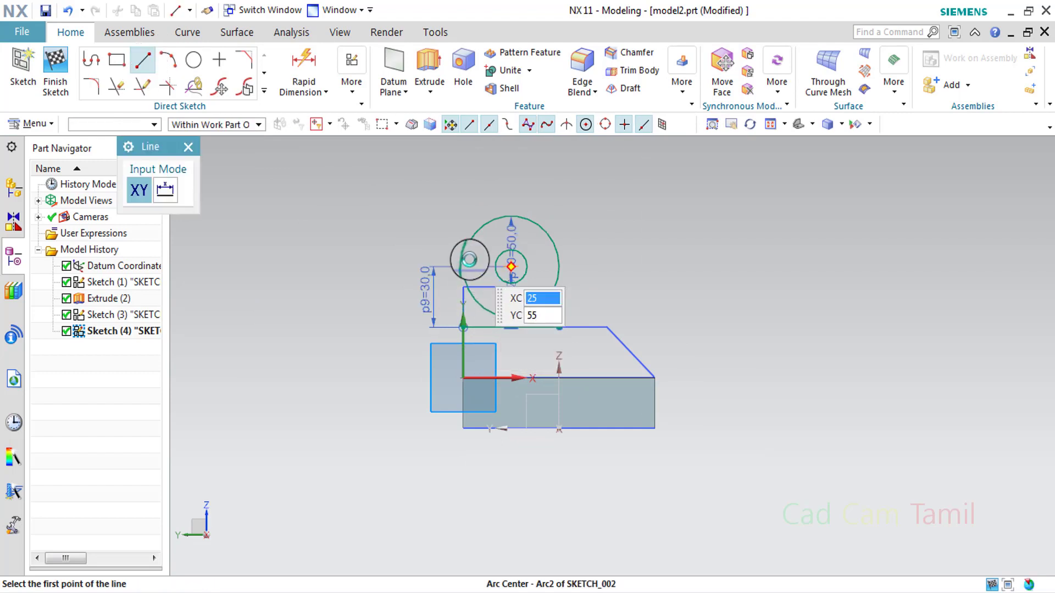
pyautogui.scroll(3, 495, 330)
pyautogui.press('Escape')
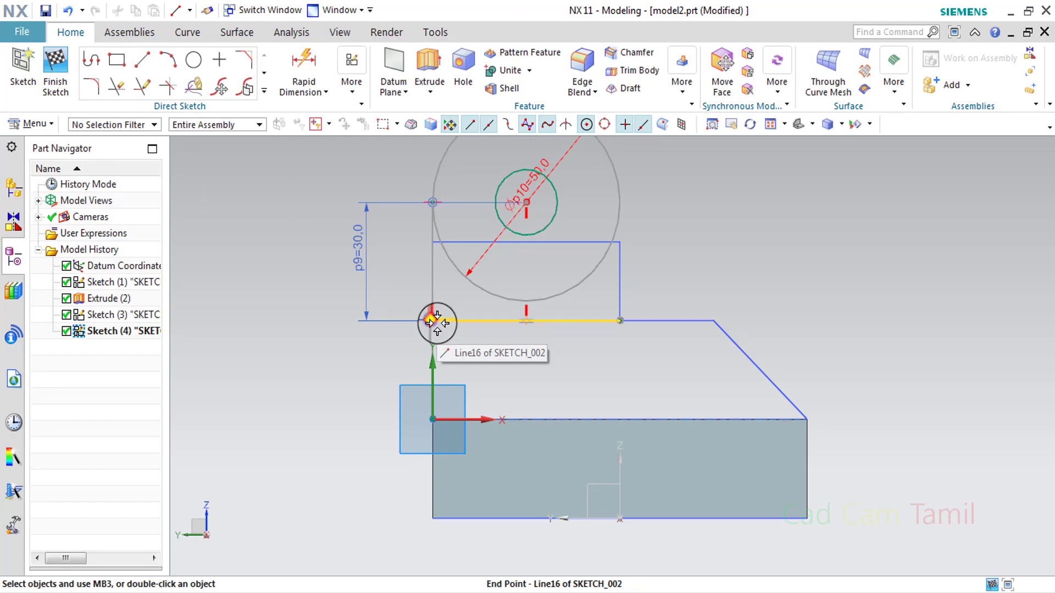
pyautogui.scroll(-3, 454, 341)
pyautogui.scroll(4, 501, 342)
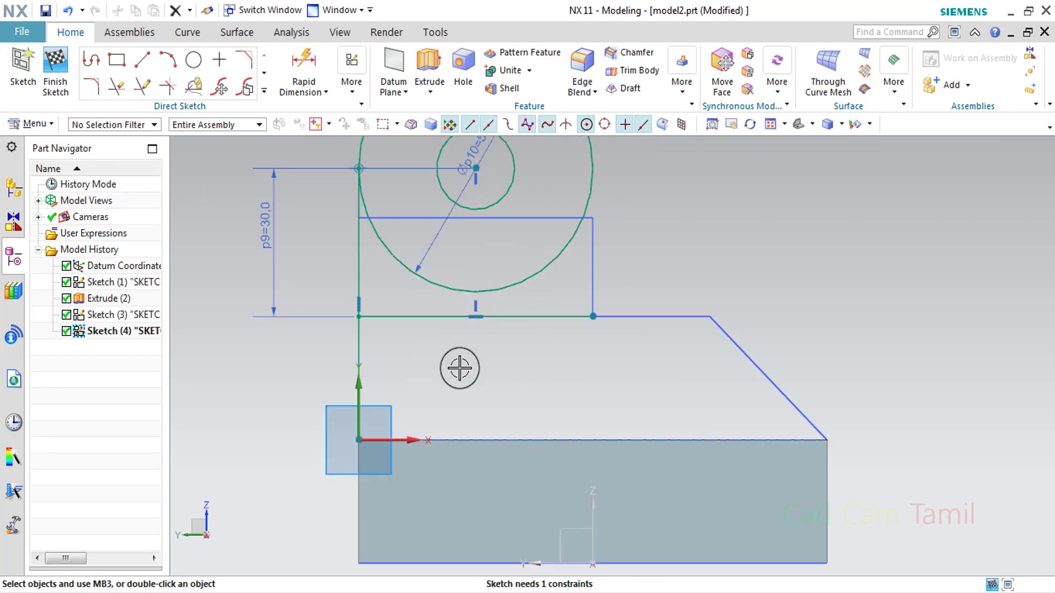
pyautogui.scroll(-3, 575, 345)
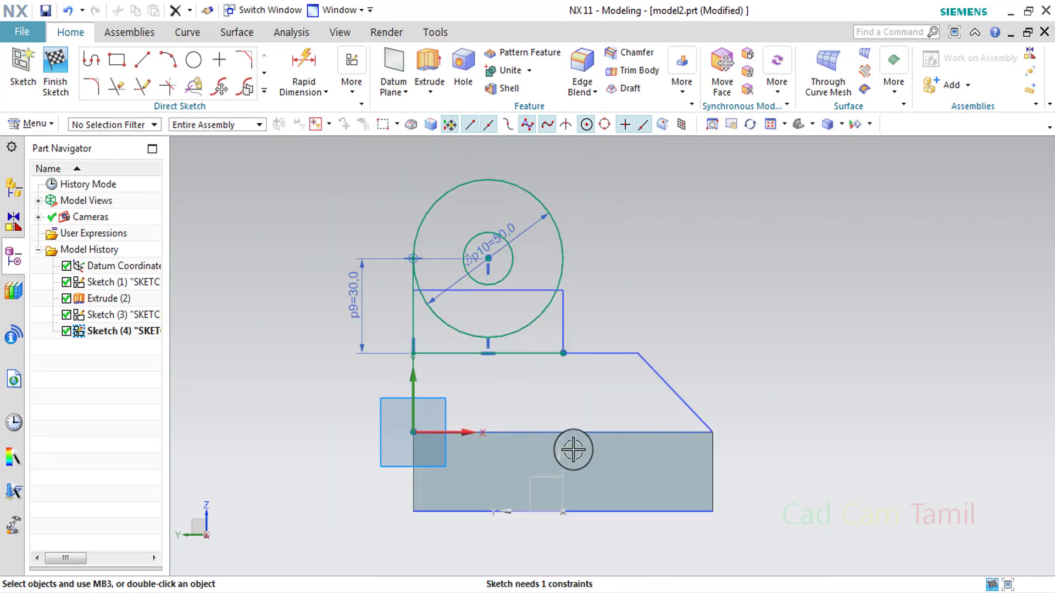
# - Check the rib on the reference drawing and draw a horizontal line from the sketch origin to the base block's far upper corner
pyautogui.hotkey('alt', 'Tab')
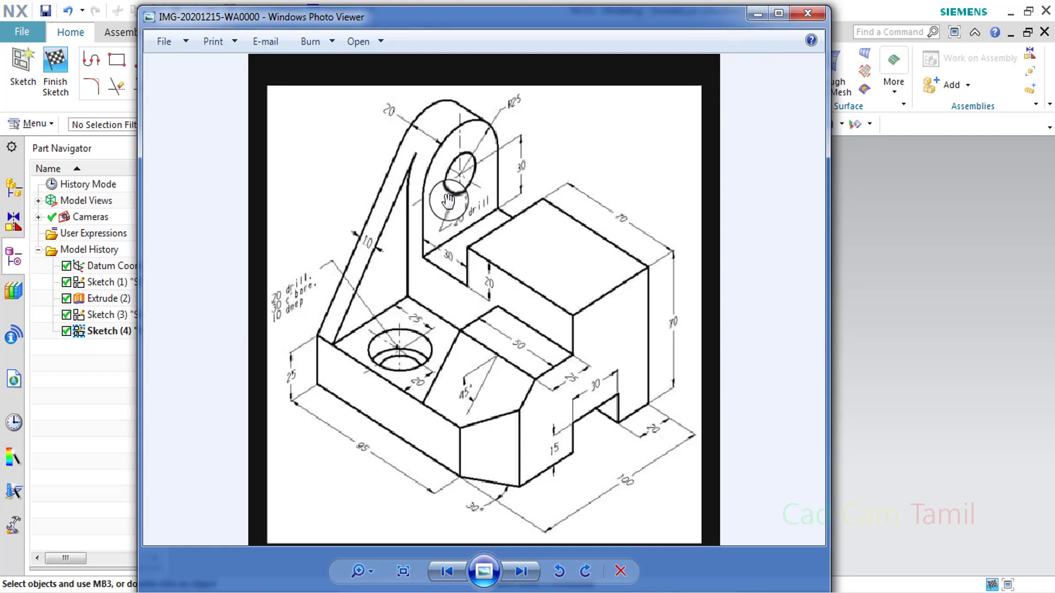
pyautogui.click(763, 15)
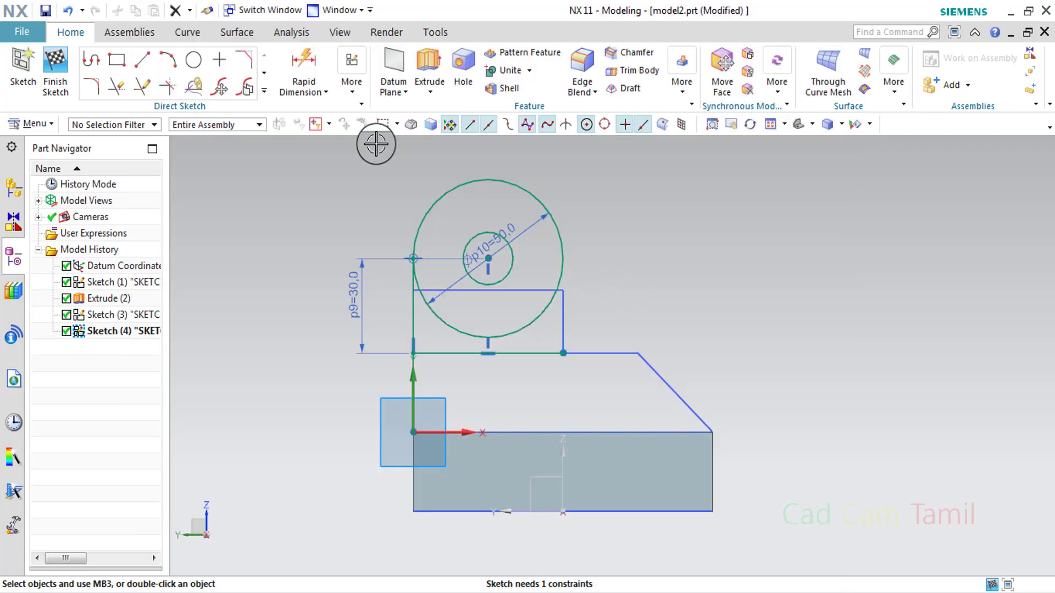
pyautogui.click(142, 60)
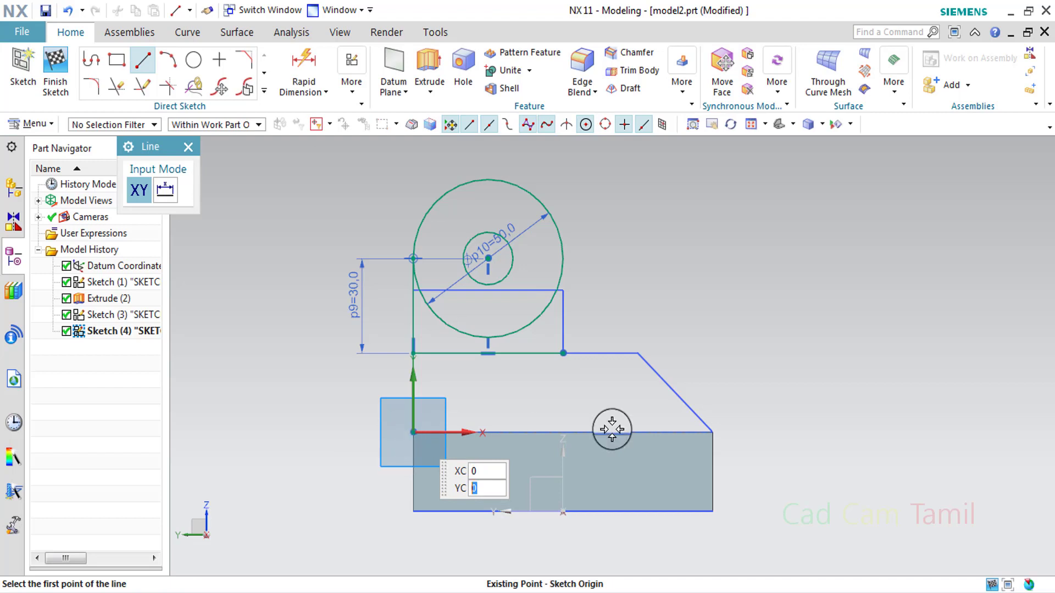
pyautogui.click(413, 432)
pyautogui.click(714, 432)
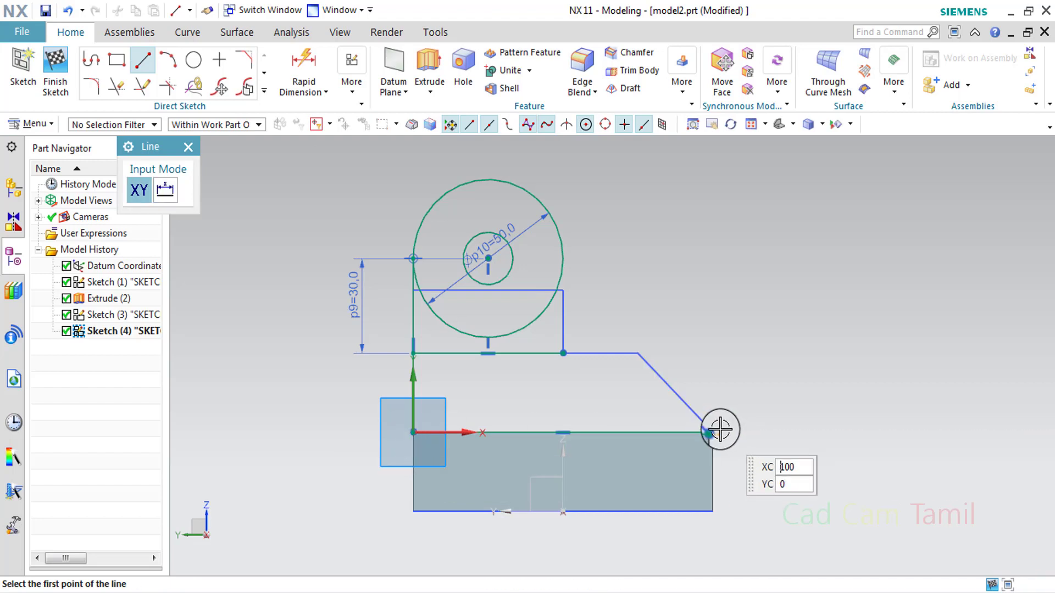
# - Draw a sloping line from the base block's upper corner, tangent to the large circle and extending past it
pyautogui.click(713, 432)
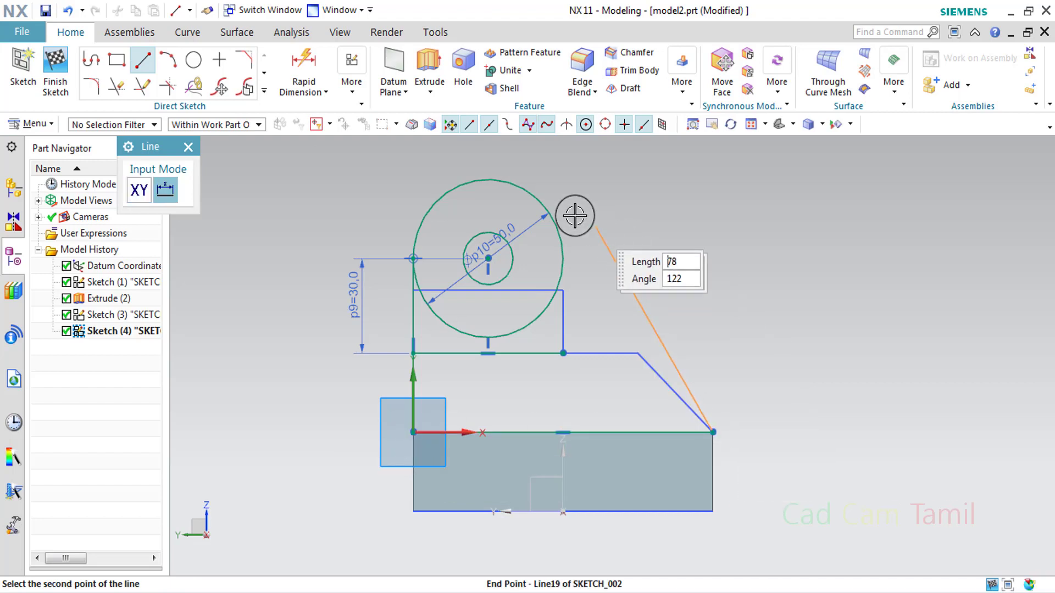
pyautogui.scroll(2, 535, 191)
pyautogui.scroll(1, 535, 191)
pyautogui.scroll(-5, 530, 172)
pyautogui.click(529, 189)
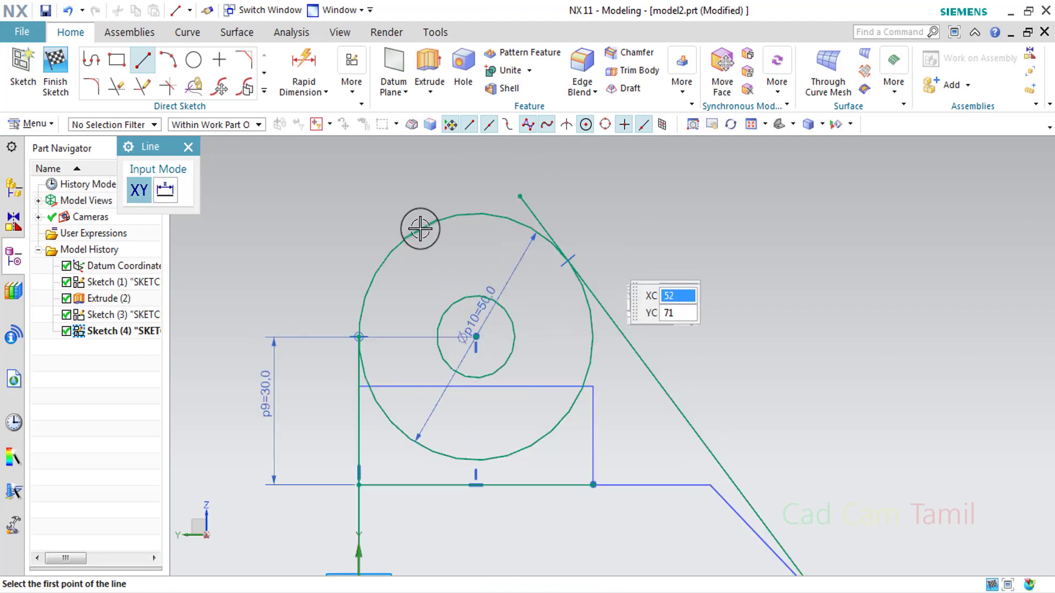
pyautogui.click(188, 148)
# - Trim the end of the sloping line that extends beyond its tangent point on the large circle
pyautogui.click(117, 87)
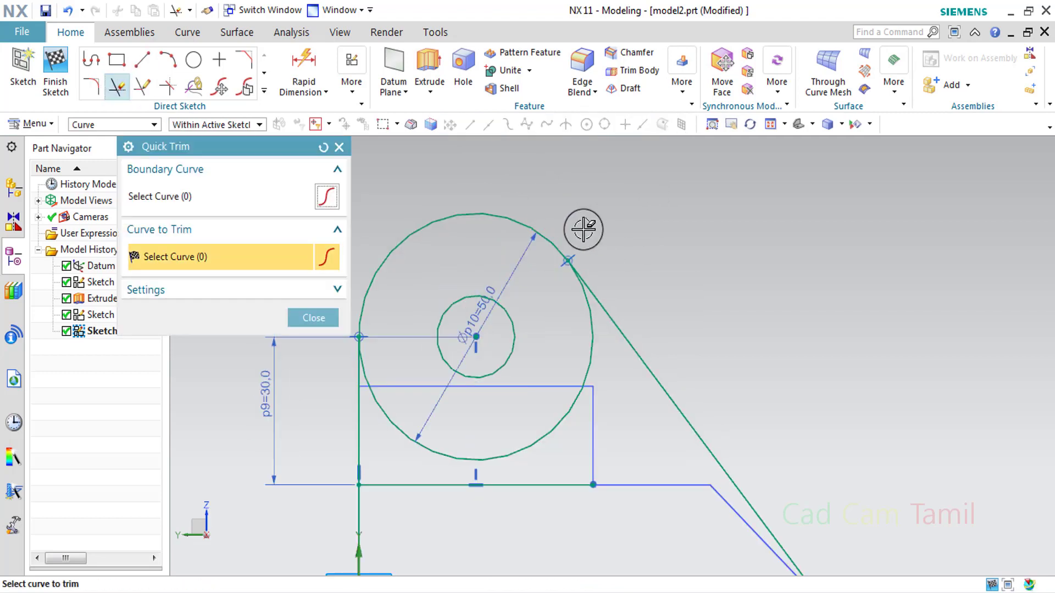
pyautogui.scroll(5, 584, 228)
pyautogui.scroll(-4, 650, 253)
pyautogui.click(314, 318)
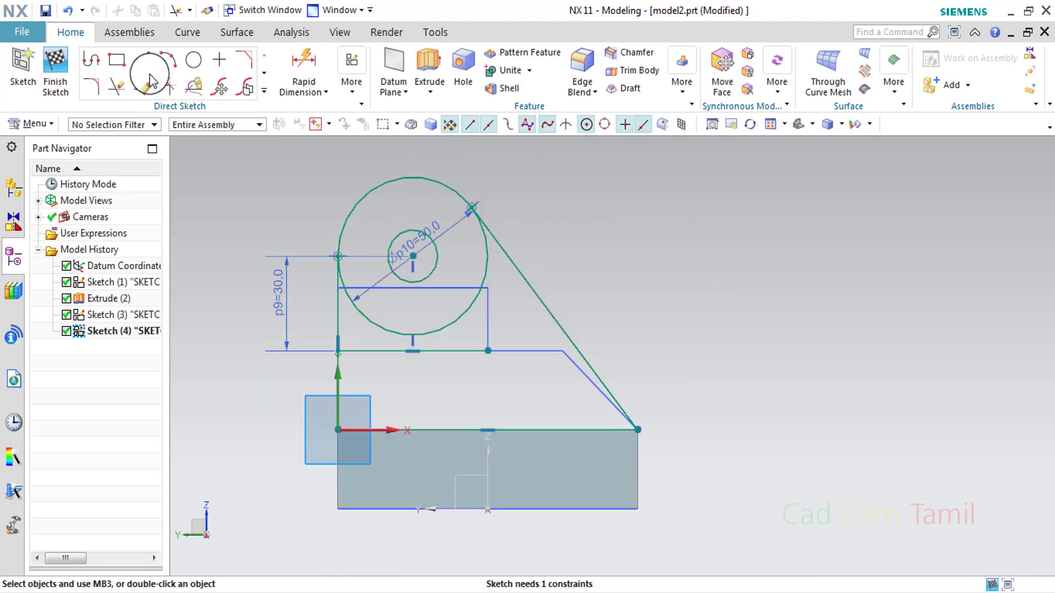
# - Draw a vertical line from the large circle's right quadrant down past the base block's top edge
pyautogui.click(142, 66)
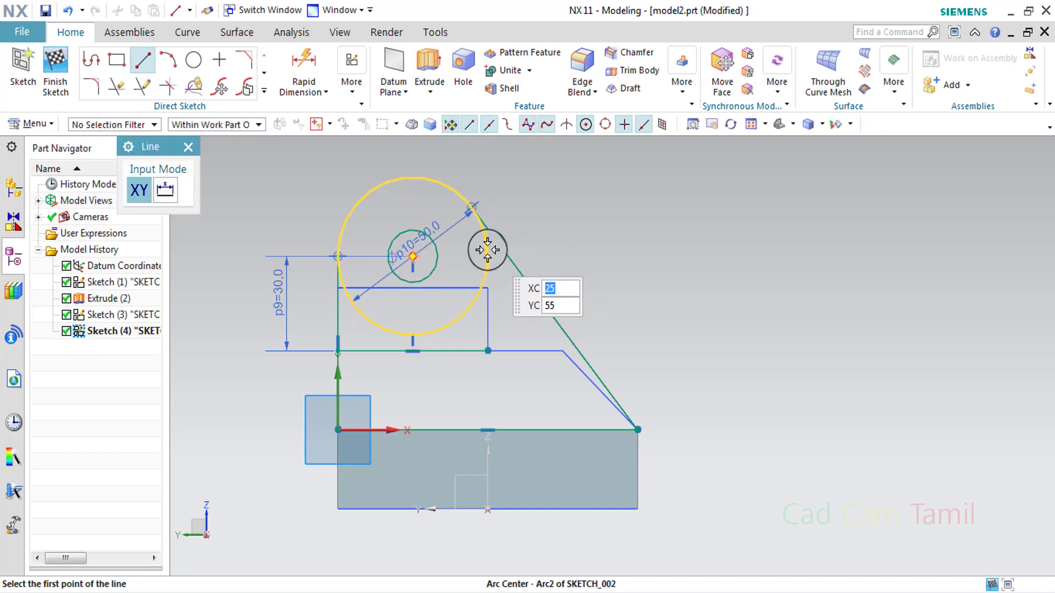
pyautogui.click(488, 248)
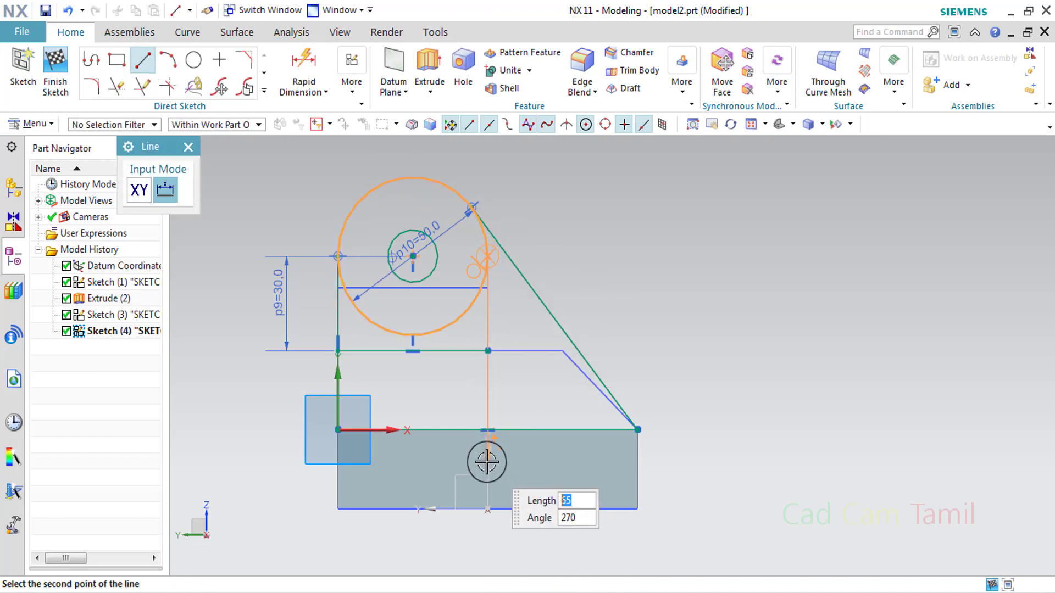
pyautogui.scroll(-2, 487, 457)
pyautogui.click(486, 445)
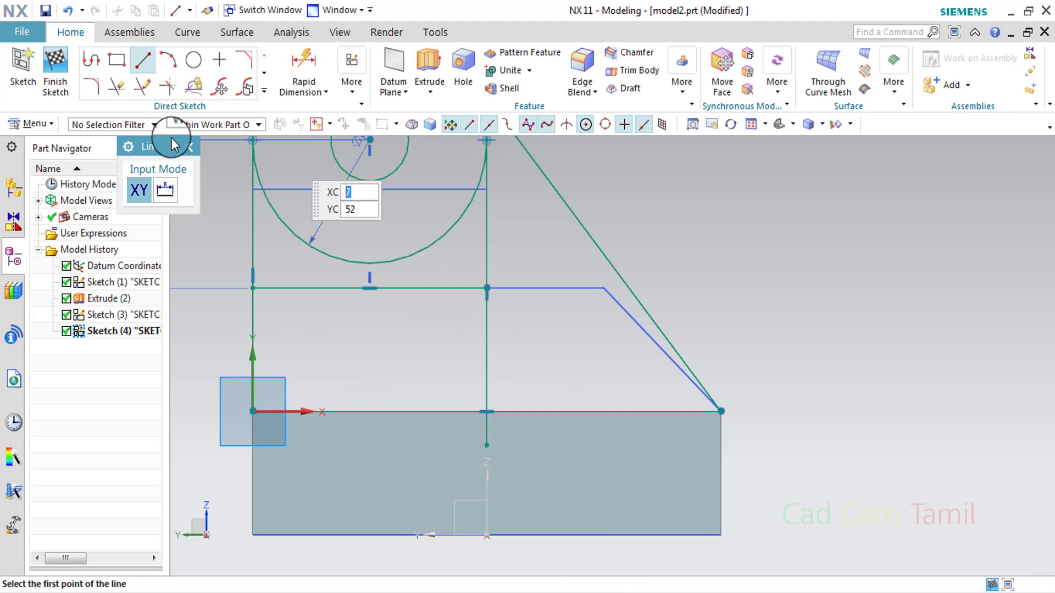
pyautogui.press('Escape')
# - Trim the vertical line's overhang below the base edge and the large circle's lower arc, and finish the lug sketch
pyautogui.click(117, 87)
pyautogui.scroll(1, 534, 432)
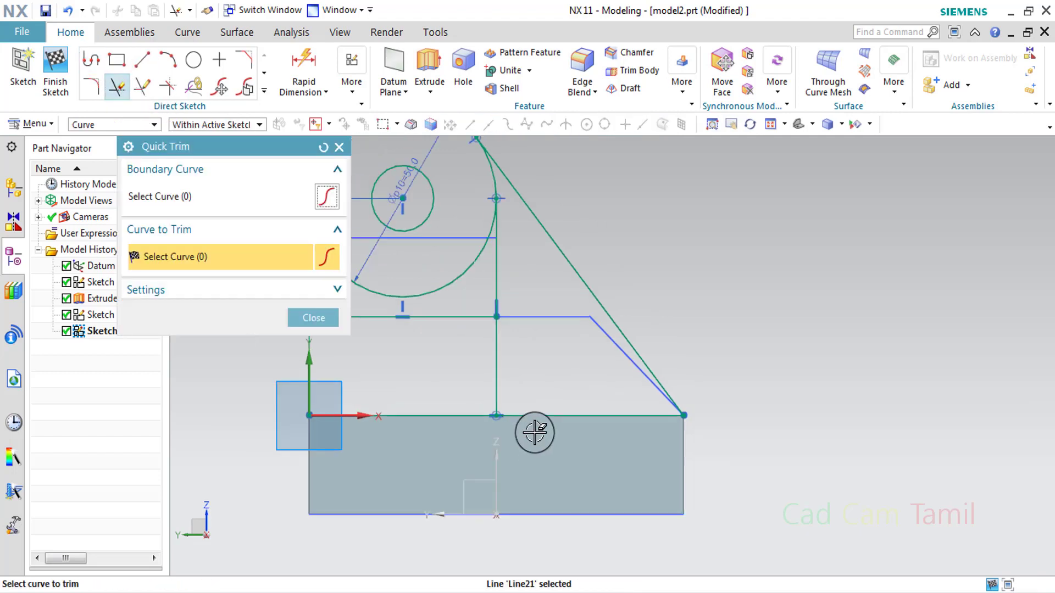
pyautogui.scroll(1, 535, 432)
pyautogui.scroll(-1, 494, 274)
pyautogui.scroll(1, 546, 275)
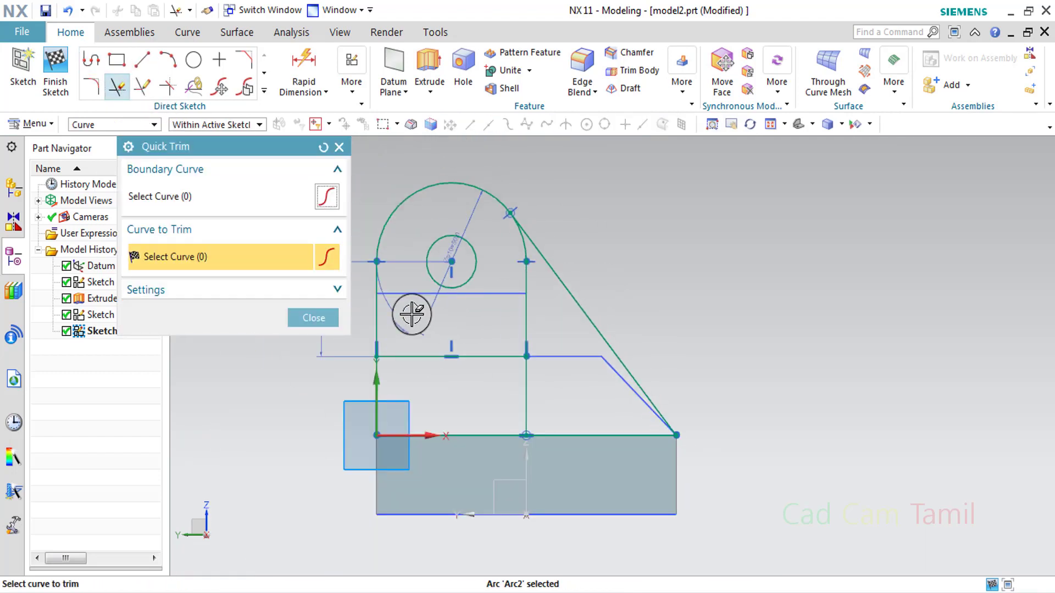
pyautogui.scroll(1, 387, 297)
pyautogui.click(486, 318)
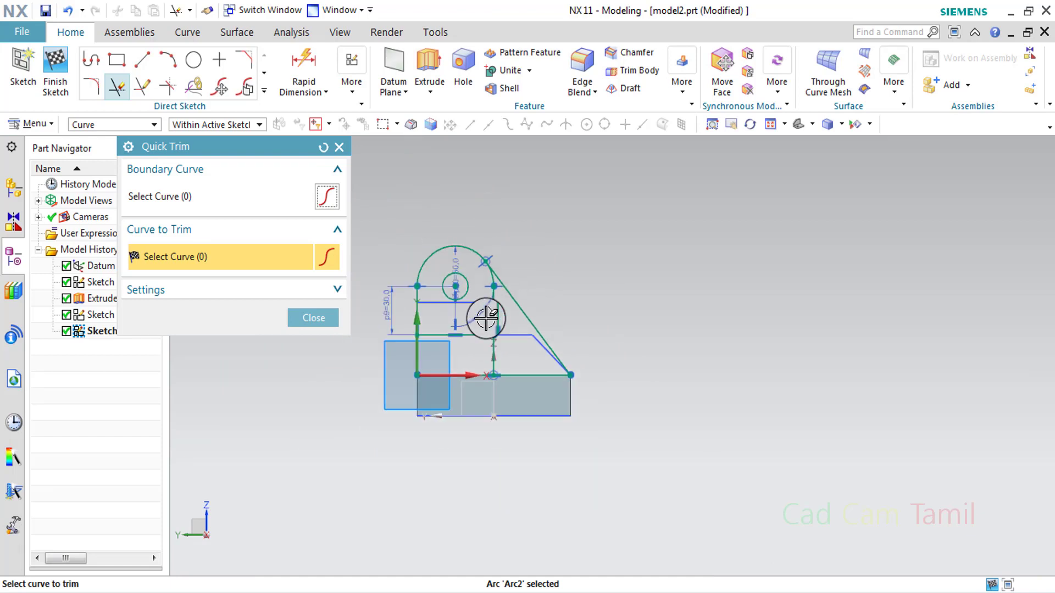
pyautogui.click(56, 83)
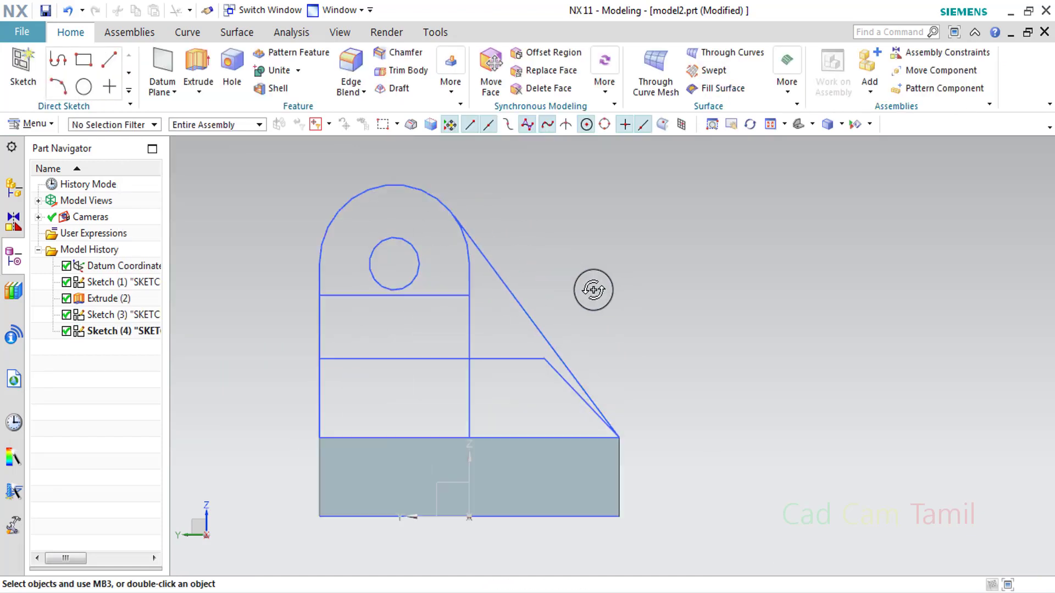
# - Compare the lug and stepped block sketches with the isometric reference drawing
pyautogui.moveTo(593, 288)
pyautogui.mouseDown(button='middle')
pyautogui.moveTo(538, 313)
pyautogui.moveTo(537, 302)
pyautogui.moveTo(535, 365)
pyautogui.mouseUp(button='middle')
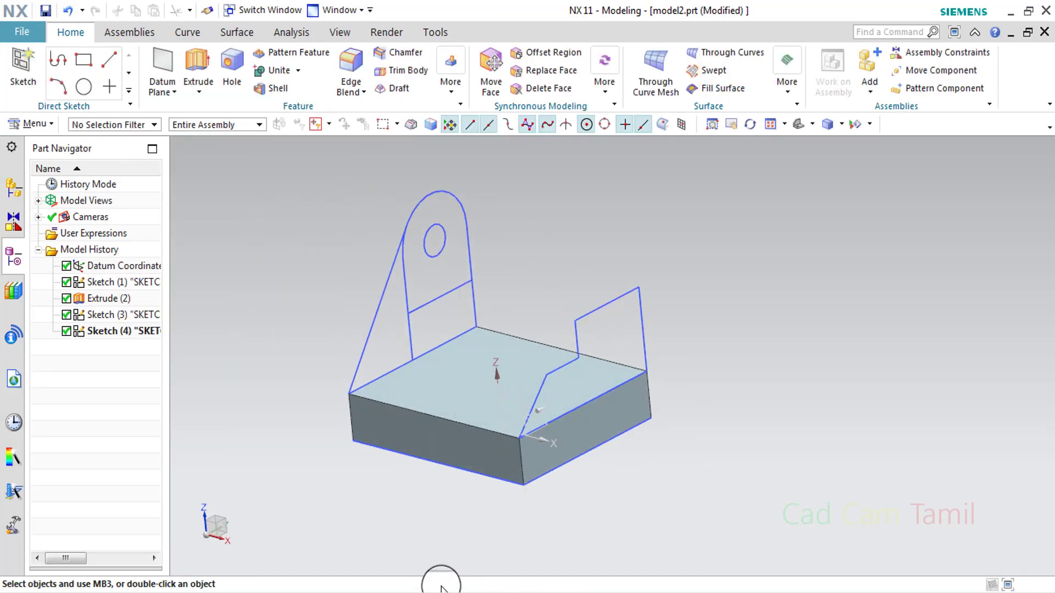
pyautogui.moveTo(458, 592)
pyautogui.click(455, 505)
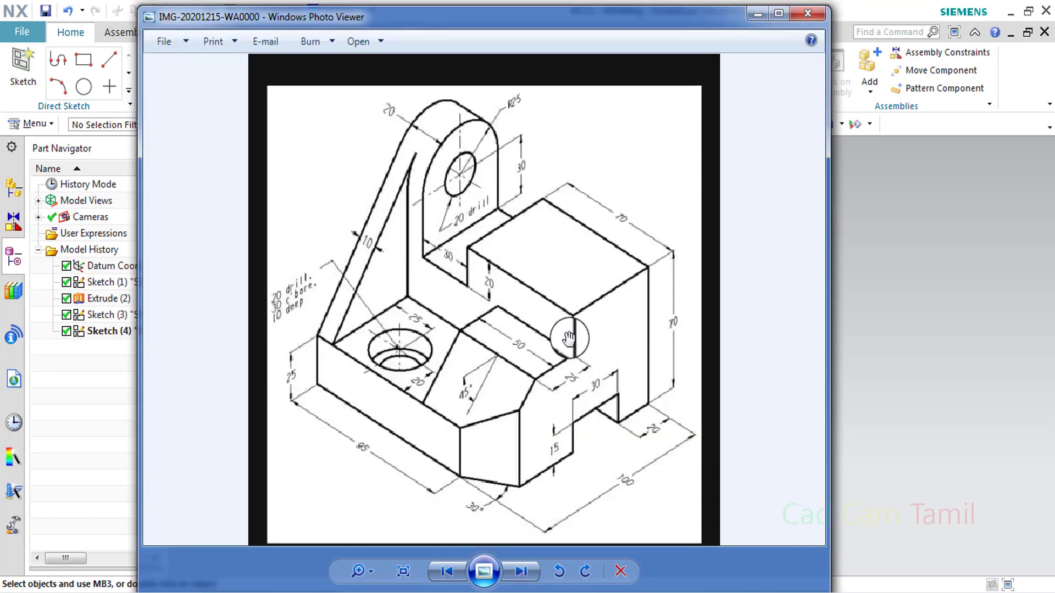
pyautogui.click(758, 17)
pyautogui.moveTo(596, 368); pyautogui.dragTo(627, 379, button='middle')
pyautogui.click(461, 592)
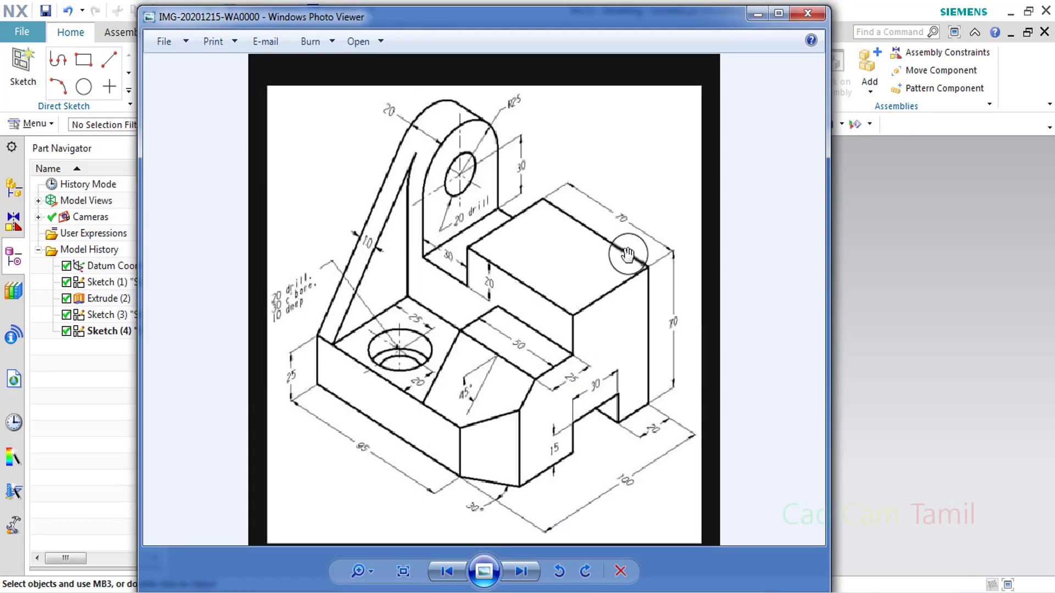
pyautogui.click(758, 14)
# - Reopen the stepped block profile sketch and draw a vertical line from the step's inner corner down to the base line
pyautogui.doubleClick(577, 328)
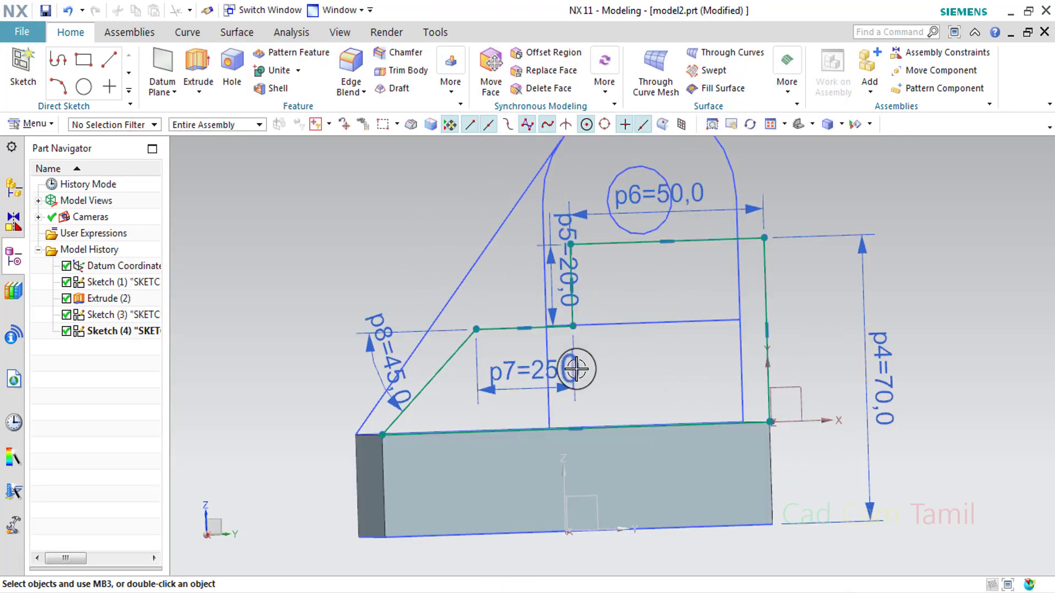
pyautogui.scroll(3, 558, 335)
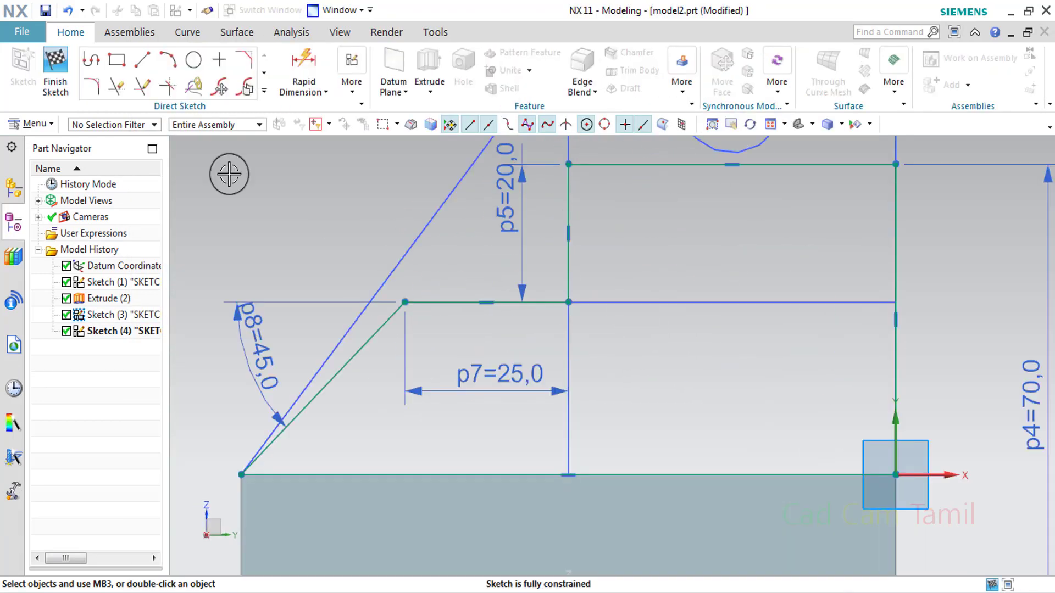
pyautogui.click(142, 59)
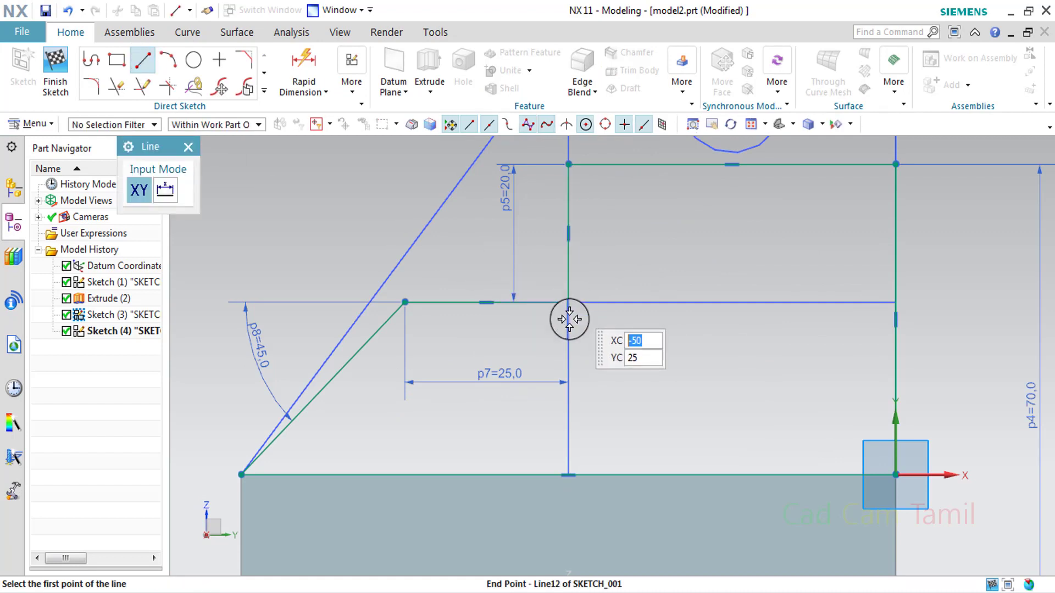
pyautogui.click(568, 301)
pyautogui.click(568, 474)
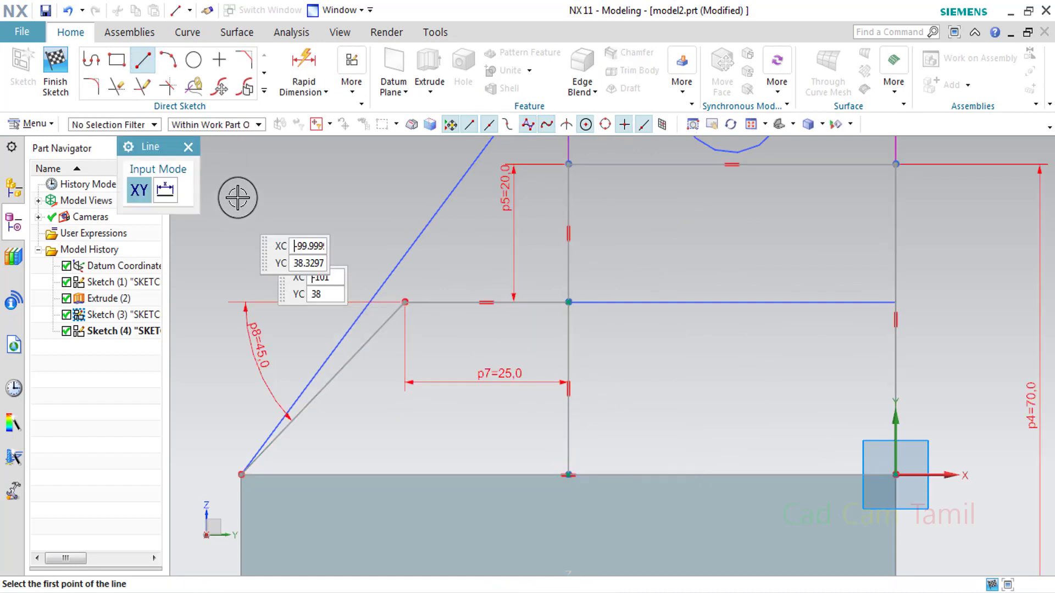
pyautogui.click(188, 147)
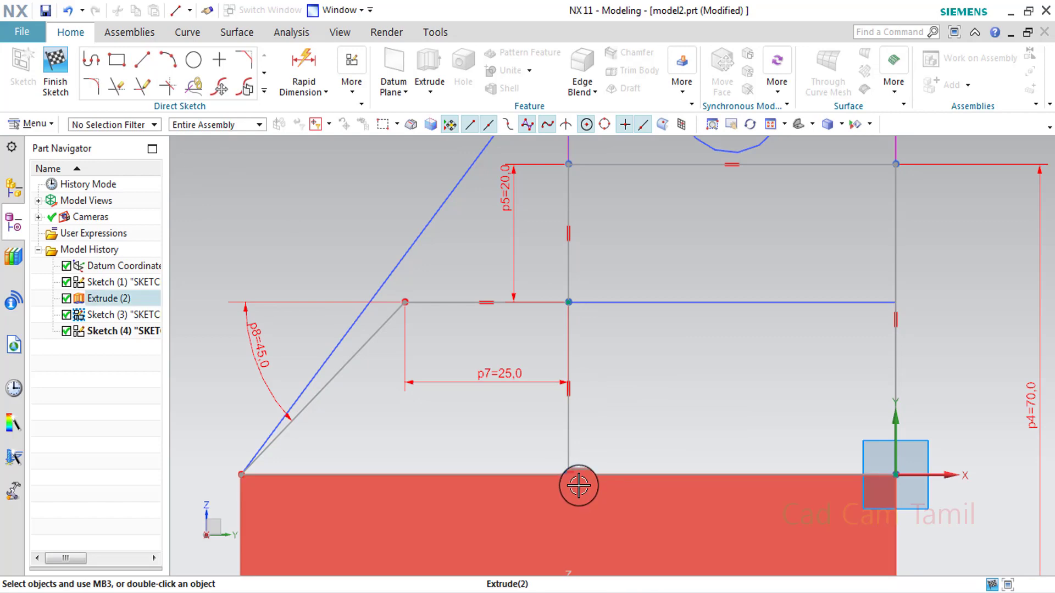
# - Delete the conflicting horizontal constraint on the stepped profile's base line
pyautogui.rightClick(579, 481)
pyautogui.click(592, 466)
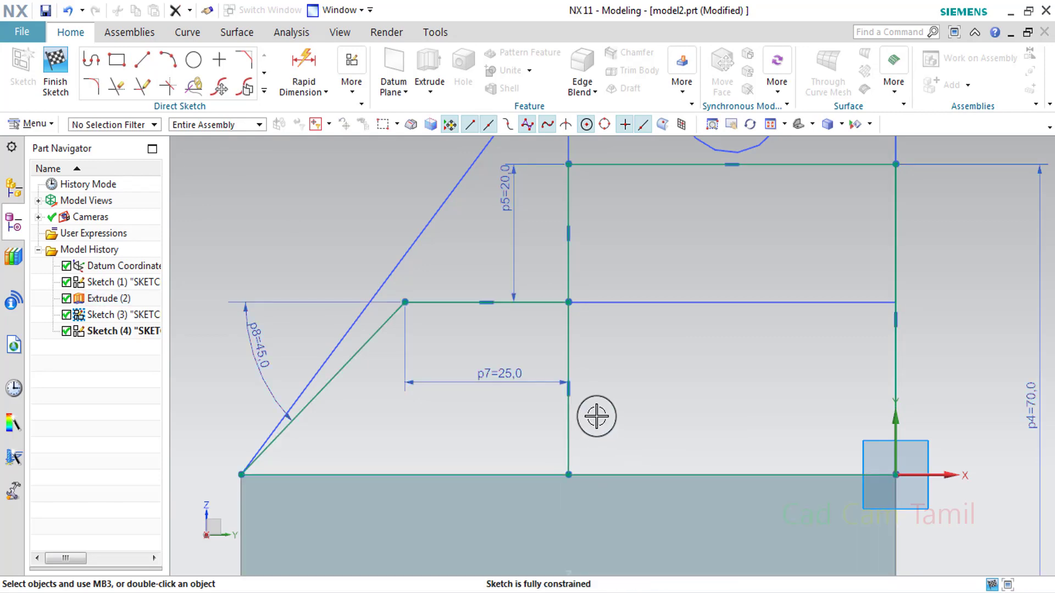
pyautogui.scroll(-3, 599, 405)
pyautogui.moveTo(635, 388)
pyautogui.mouseDown(button='middle')
pyautogui.moveTo(654, 396)
pyautogui.moveTo(664, 423)
pyautogui.mouseUp(button='middle')
pyautogui.click(319, 400)
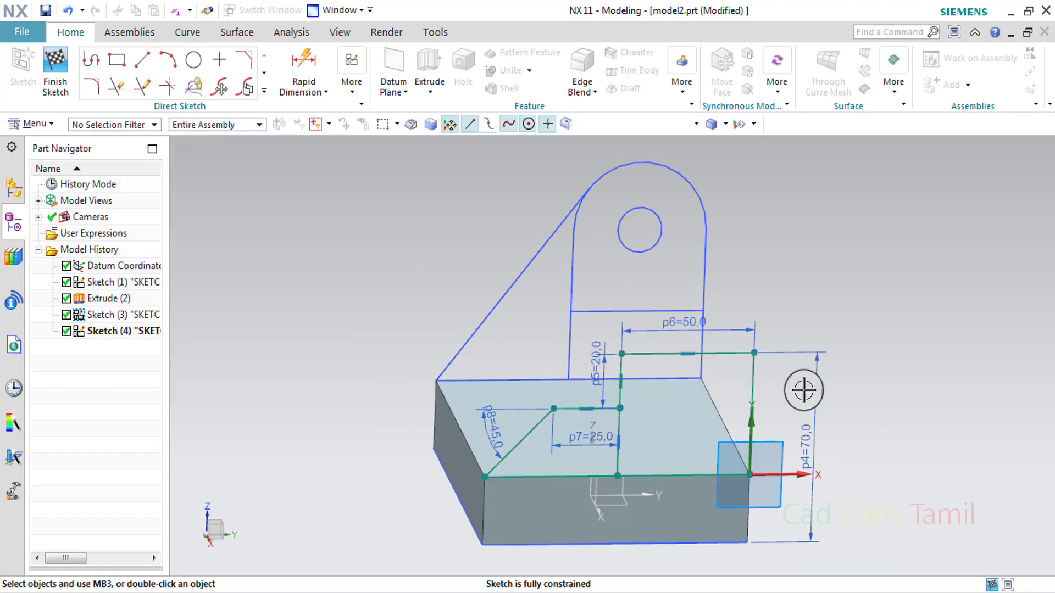
pyautogui.hotkey('shift', 'F8')
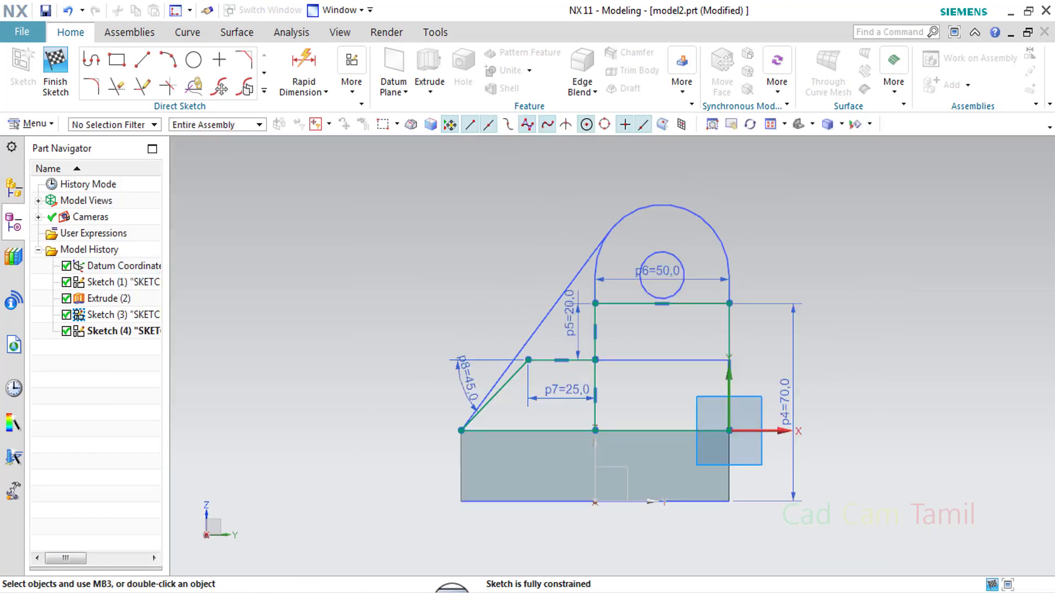
# - Consult the reference drawing and sketch a two-point rectangle about 35 mm wide and 16 mm high rising from the base's lower edge
pyautogui.click(452, 592)
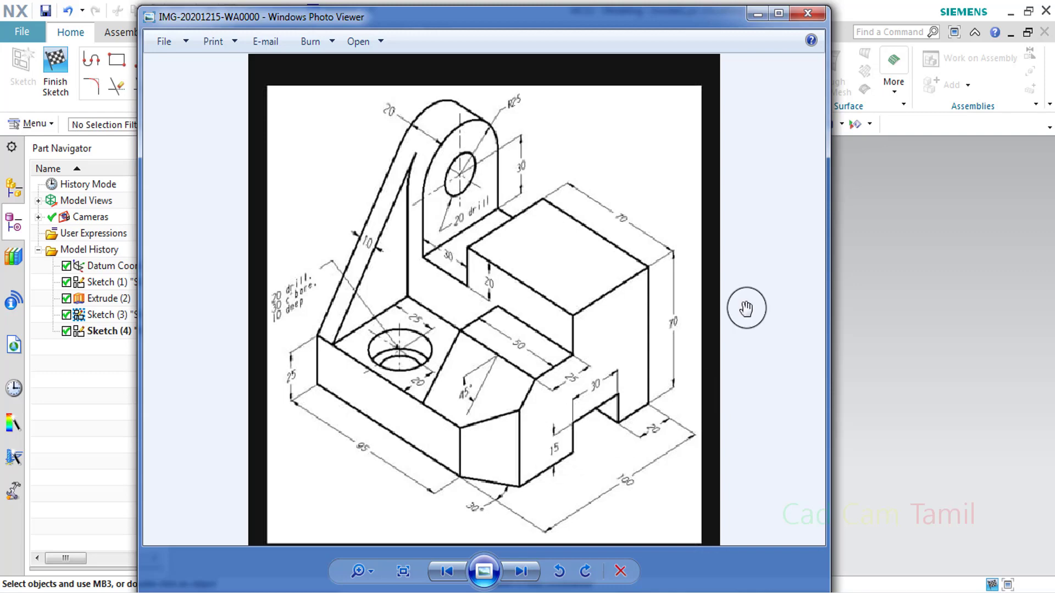
pyautogui.click(763, 16)
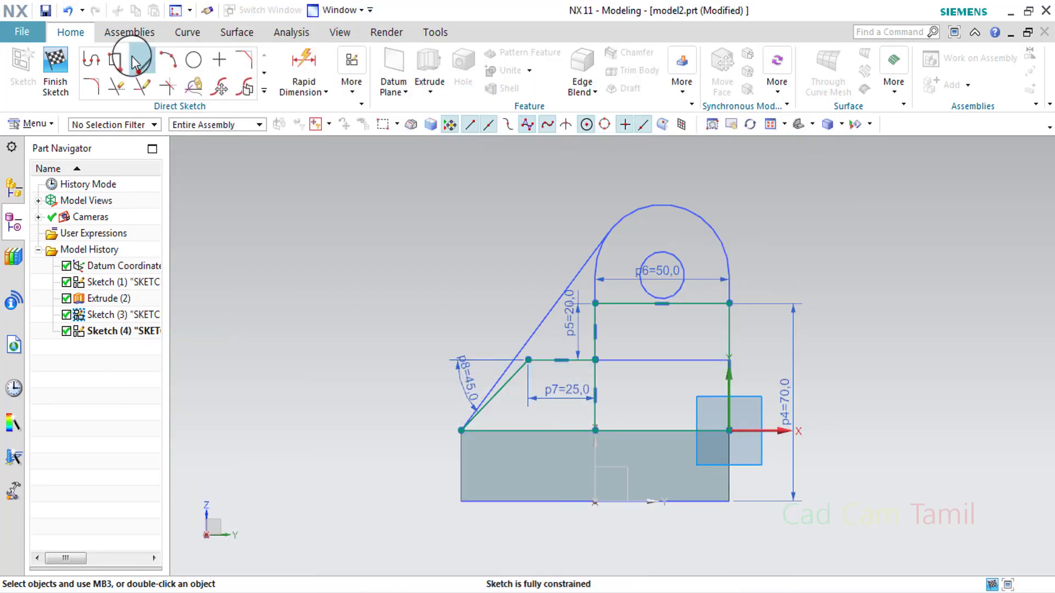
pyautogui.click(116, 60)
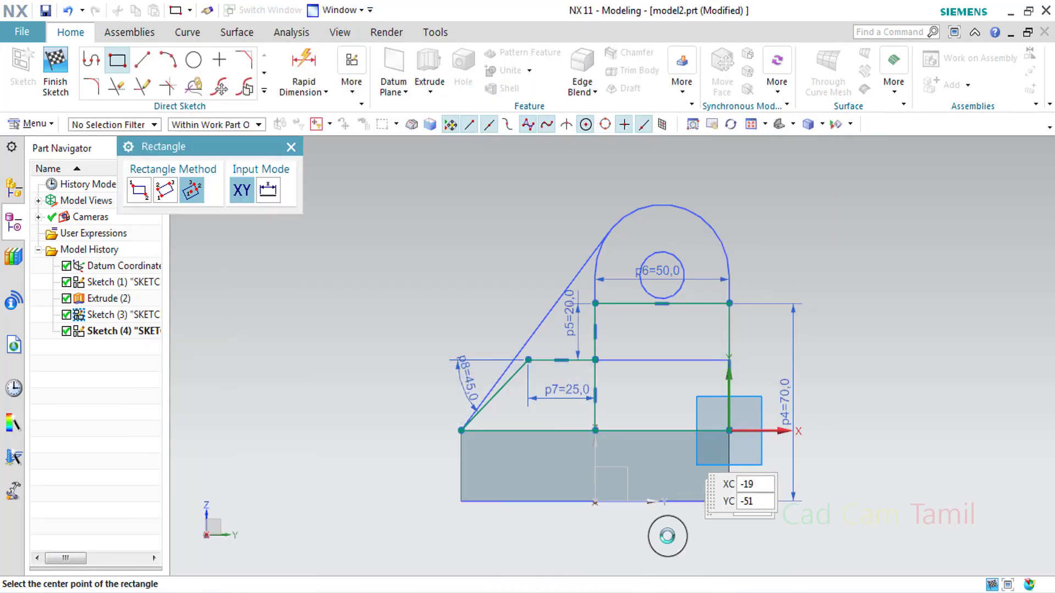
pyautogui.click(144, 193)
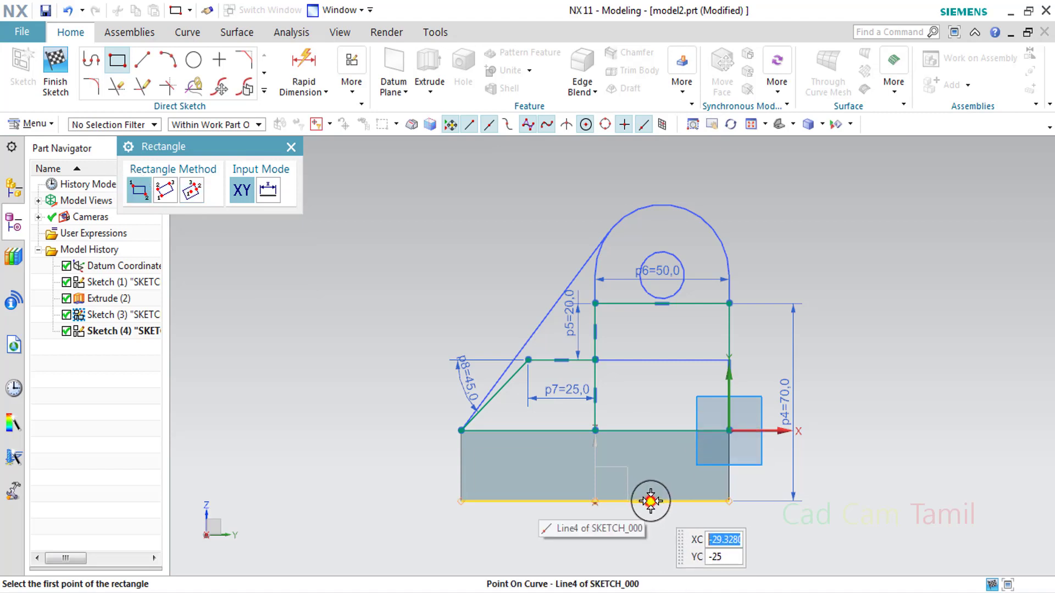
pyautogui.click(651, 501)
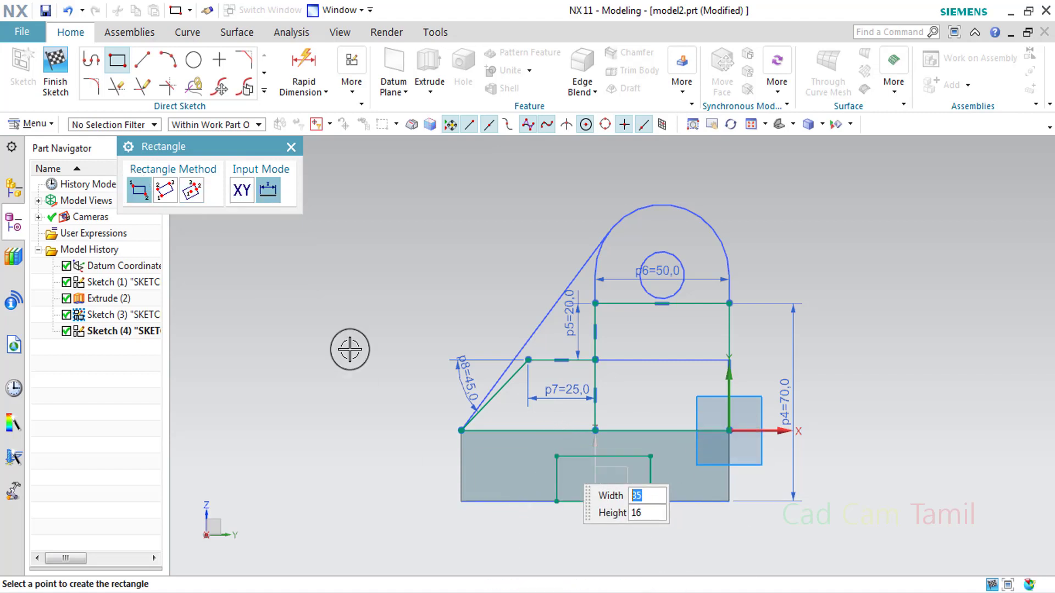
pyautogui.click(349, 349)
# - Dimension the slot rectangle 20 mm from the base's lower corner beneath the tall block and set its width to 30 mm
pyautogui.click(303, 61)
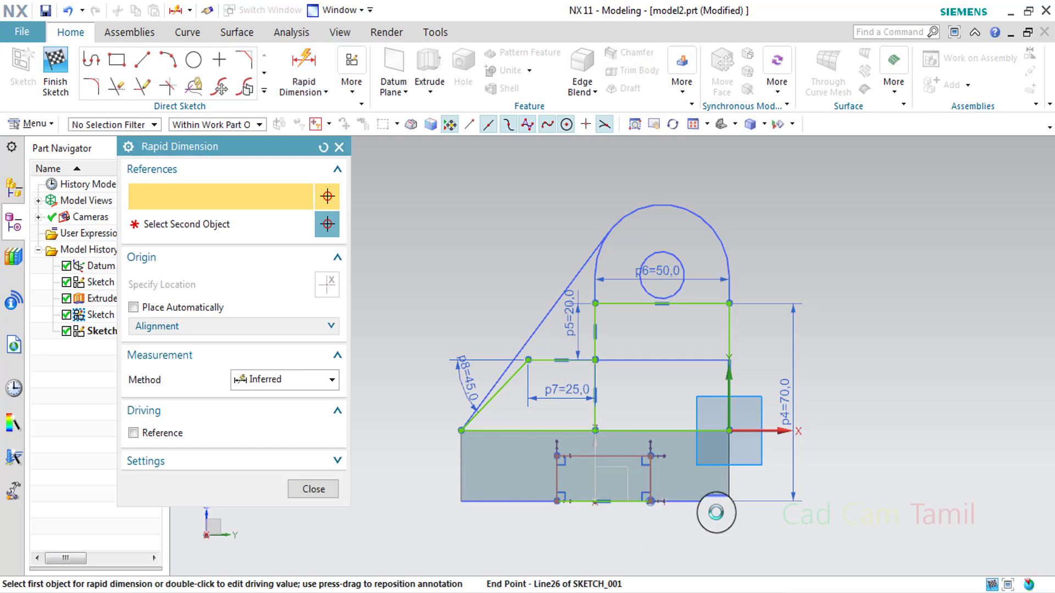
pyautogui.click(651, 501)
pyautogui.click(729, 502)
pyautogui.click(708, 541)
pyautogui.hotkey('alt', 'Tab')
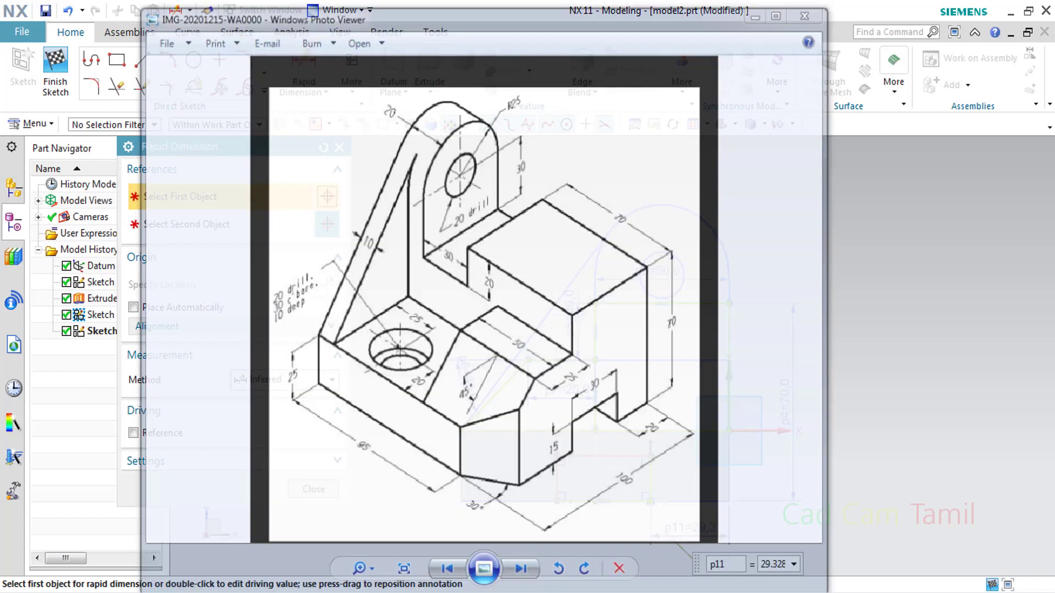
pyautogui.write('20')
pyautogui.press('Return')
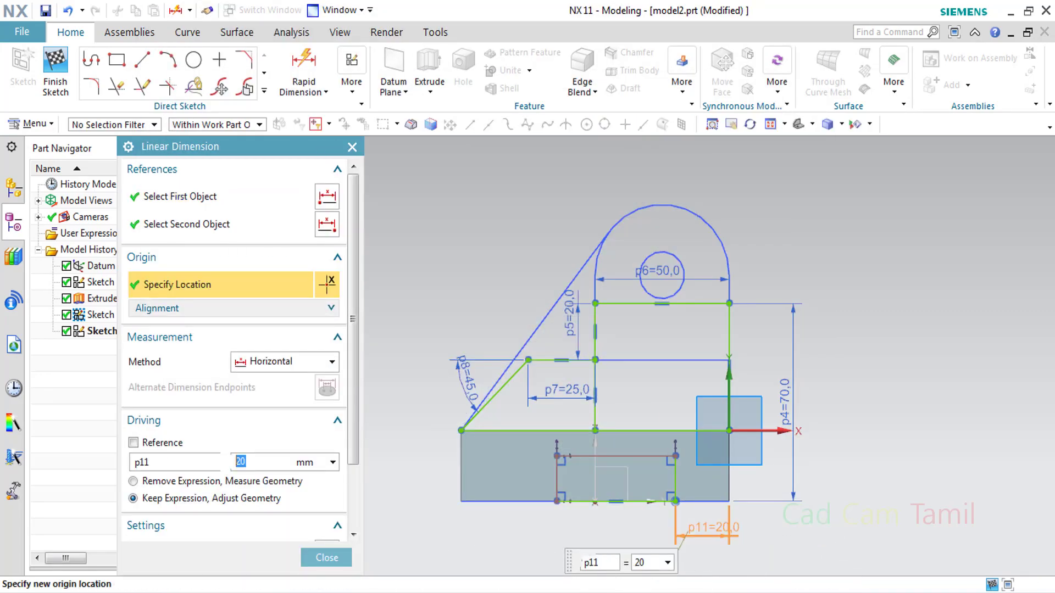
pyautogui.click(473, 592)
pyautogui.click(474, 592)
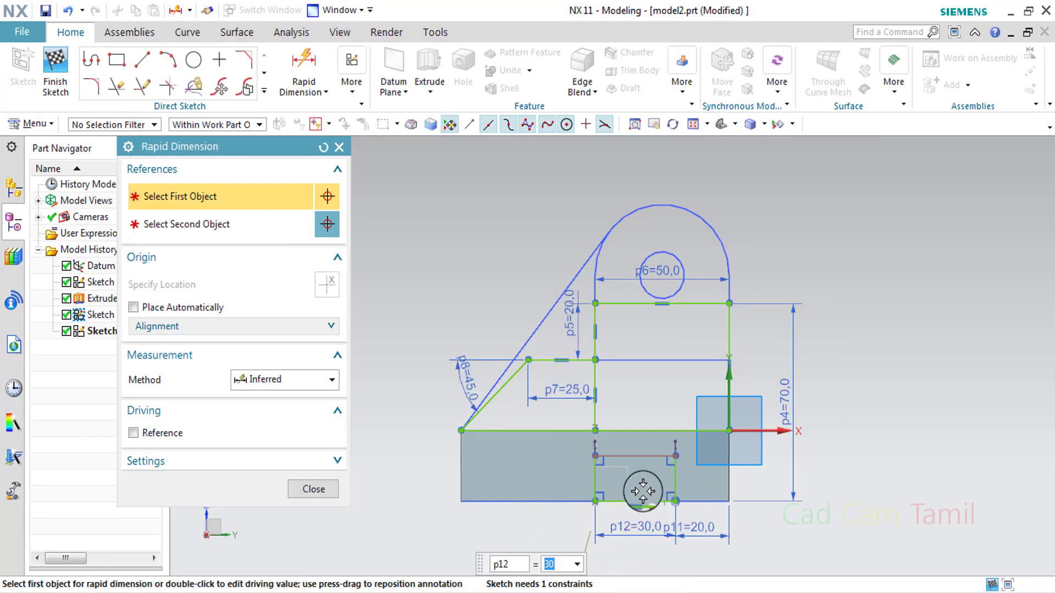
# - Set the slot rectangle's height to 15 mm and finish the stepped profile sketch
pyautogui.scroll(5, 586, 464)
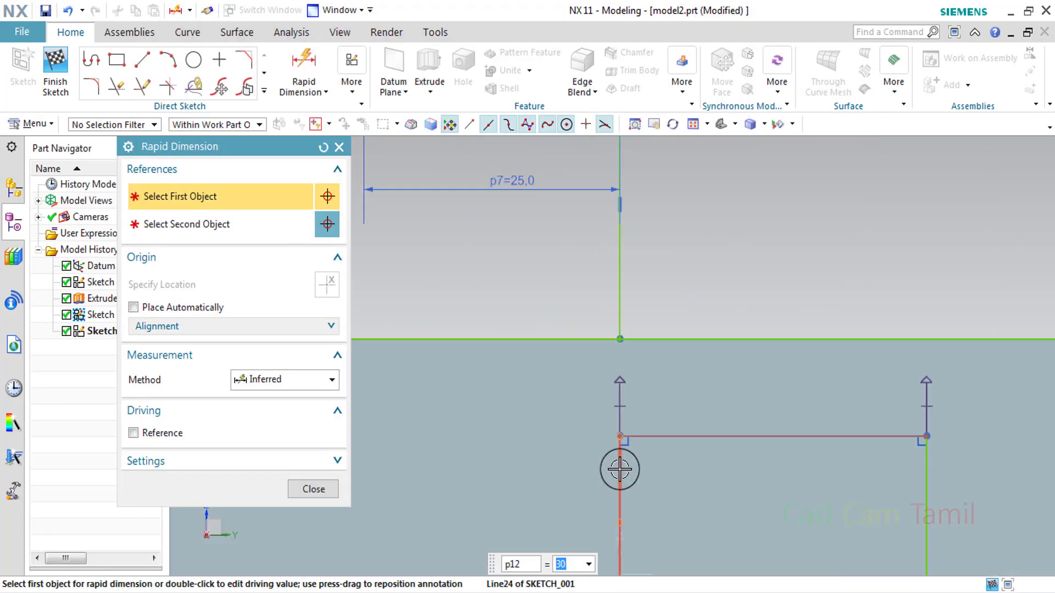
pyautogui.click(572, 479)
pyautogui.scroll(-5, 566, 478)
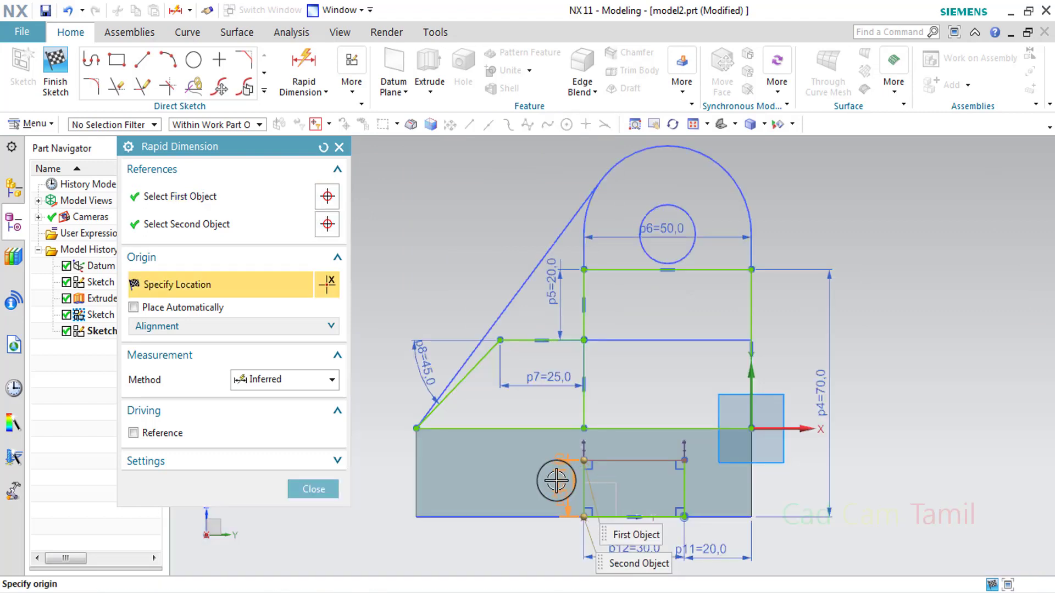
pyautogui.click(562, 510)
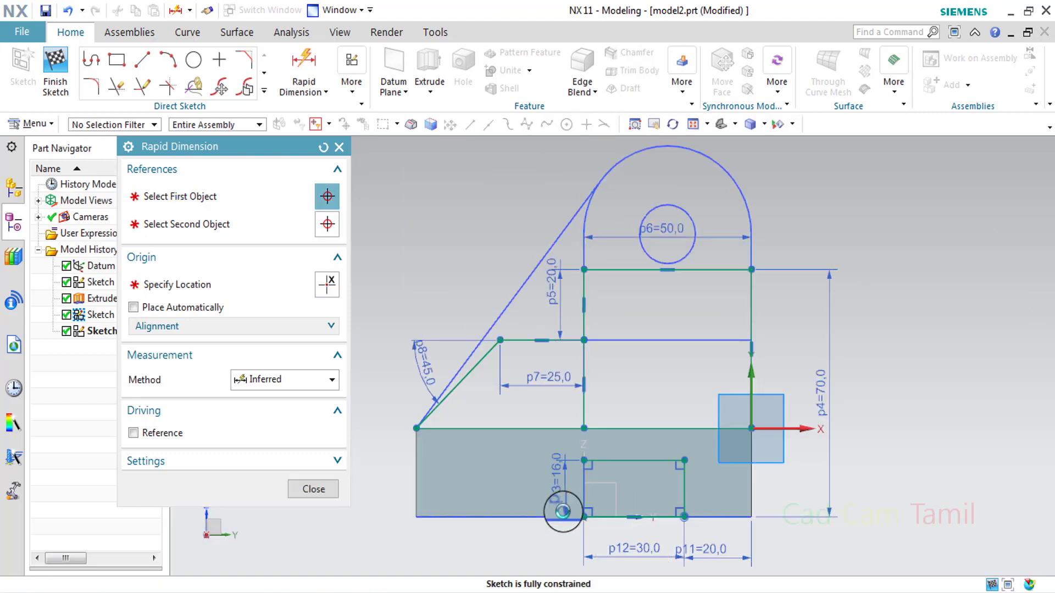
pyautogui.click(313, 488)
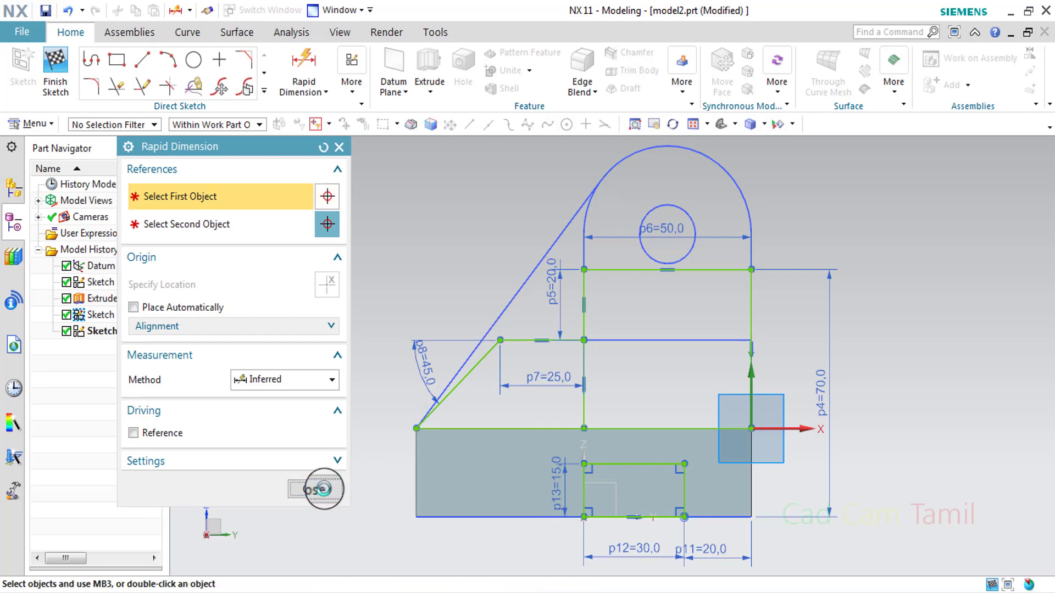
pyautogui.click(61, 75)
# - Extrude the tall block region of the profile sketch 70 mm inward over the base and unite it with the base body
pyautogui.moveTo(419, 283)
pyautogui.mouseDown(button='middle')
pyautogui.moveTo(483, 419)
pyautogui.moveTo(501, 413)
pyautogui.mouseUp(button='middle')
pyautogui.scroll(-1, 597, 364)
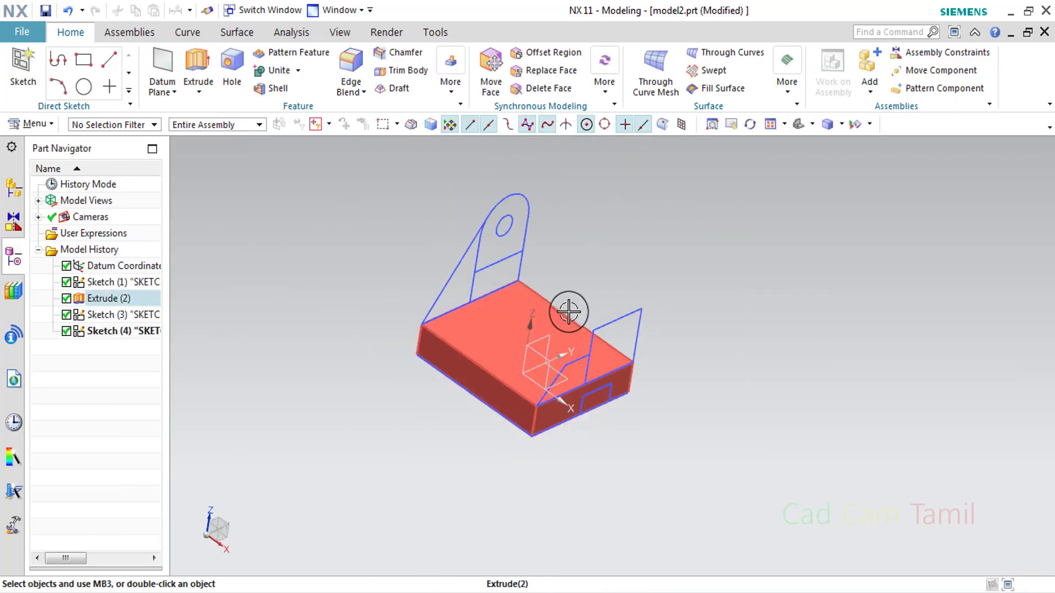
pyautogui.scroll(1, 569, 312)
pyautogui.click(190, 65)
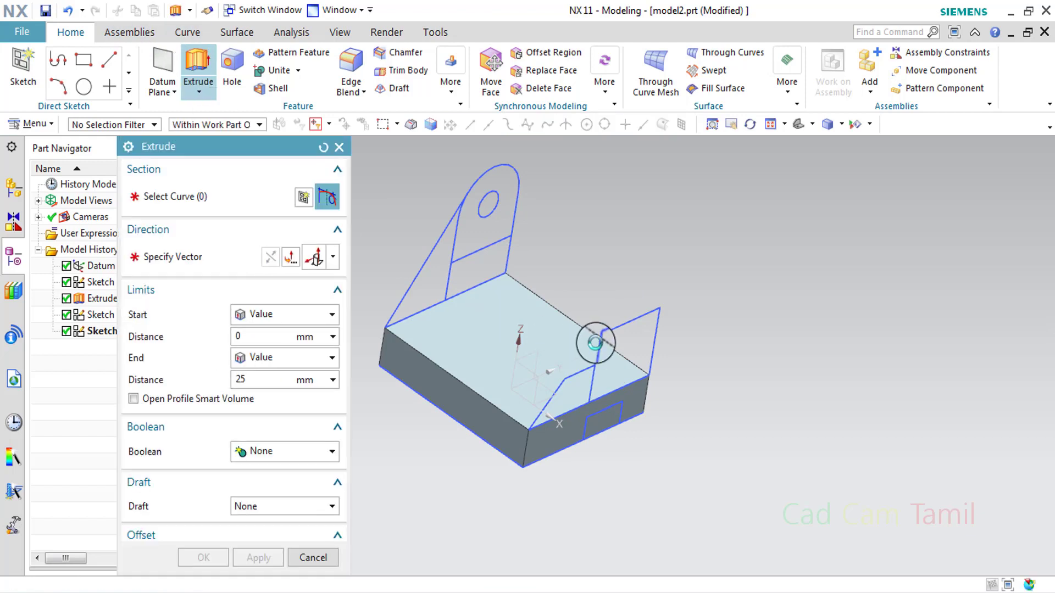
pyautogui.click(611, 333)
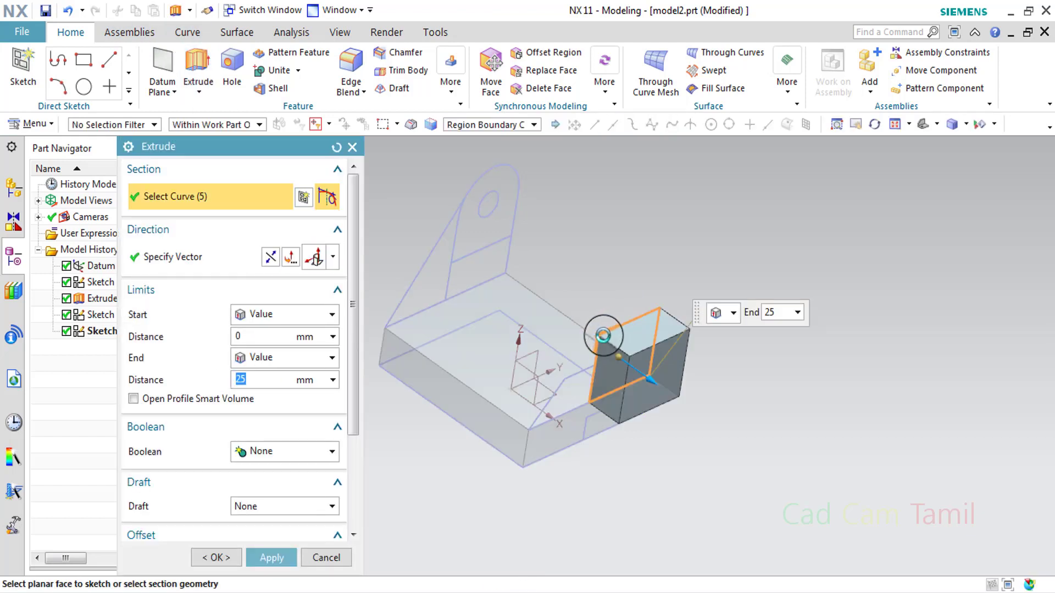
pyautogui.click(271, 256)
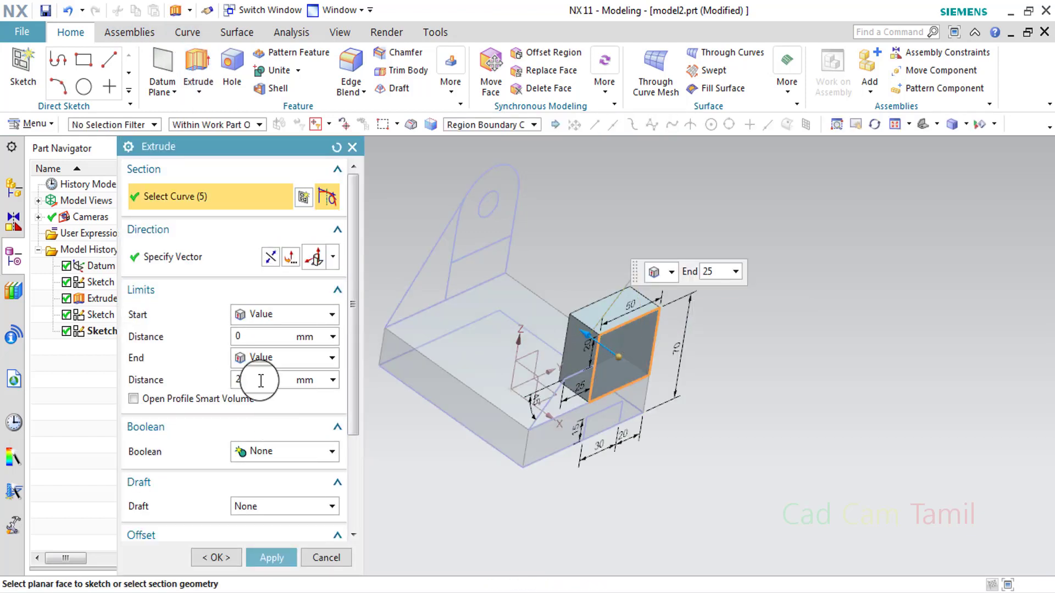
pyautogui.write('70')
pyautogui.press('Return')
pyautogui.click(306, 452)
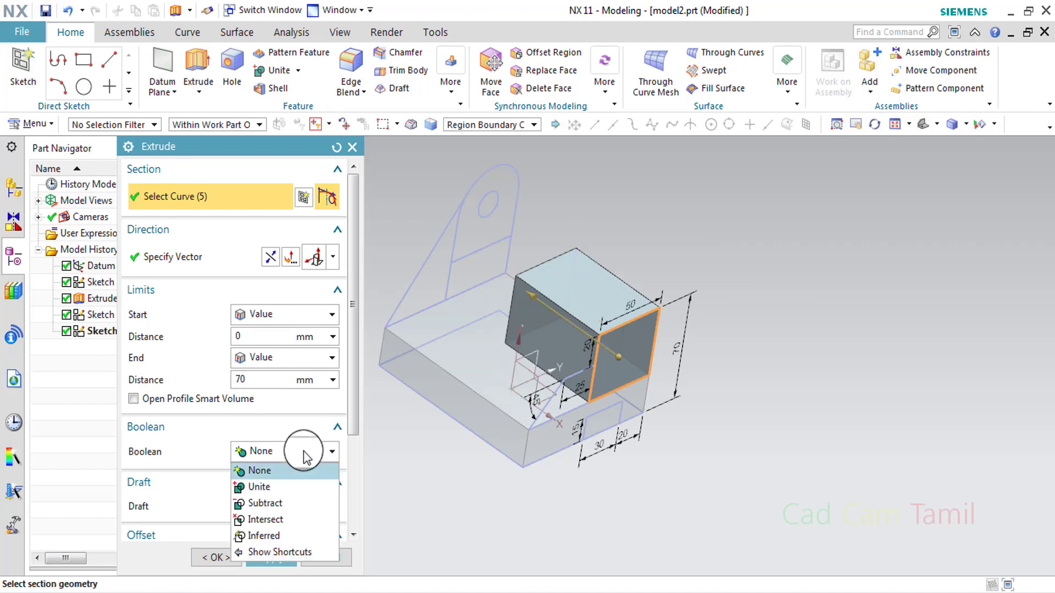
pyautogui.click(275, 486)
pyautogui.click(271, 558)
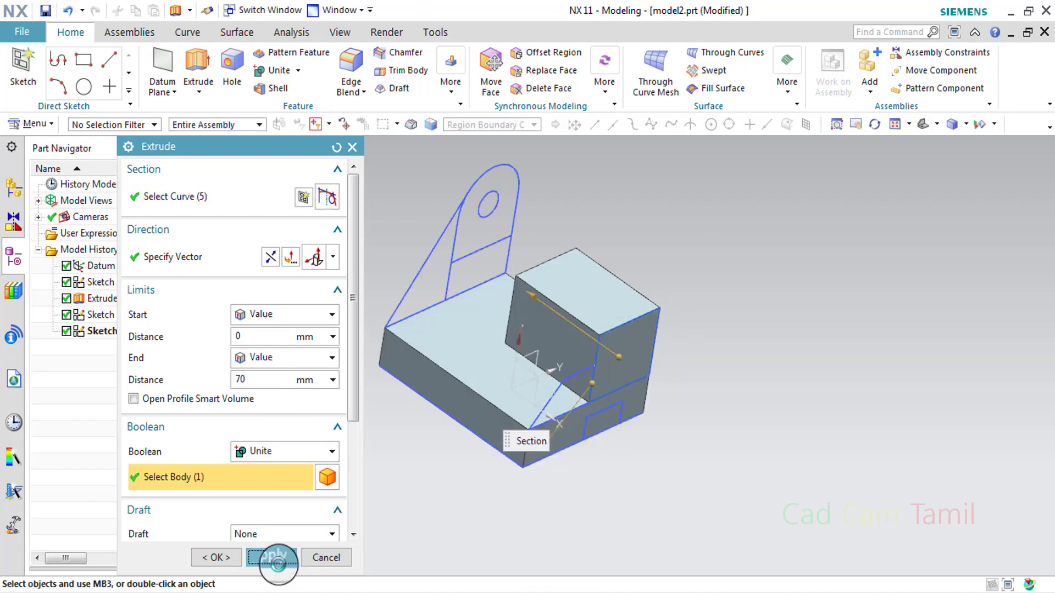
pyautogui.click(332, 558)
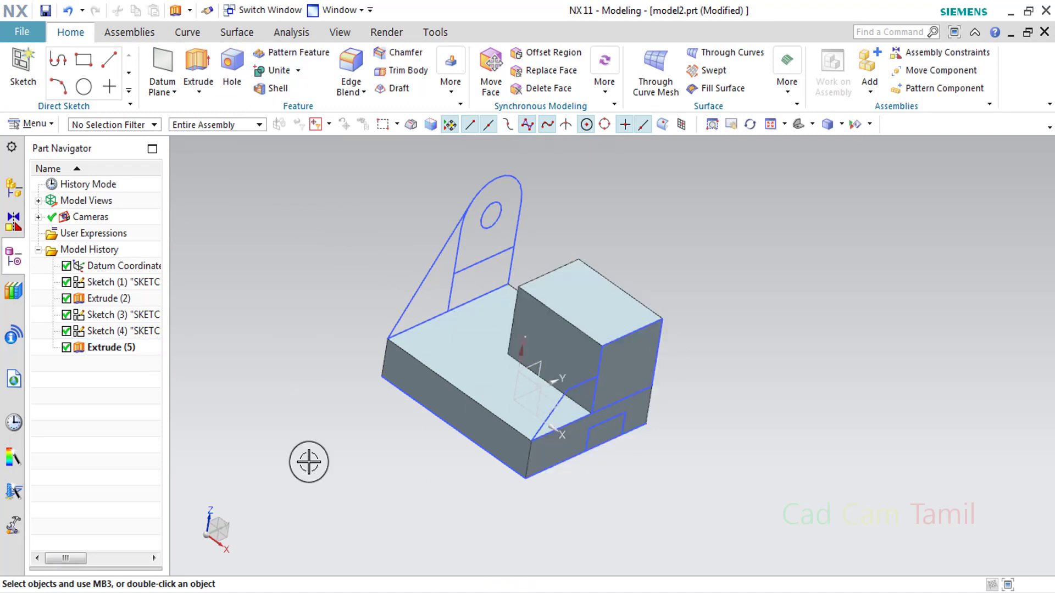
# - Check the reference drawing and extrude the 45-degree sloped step region 50 mm inward over the base, uniting it with the body
pyautogui.hotkey('alt', 'Tab')
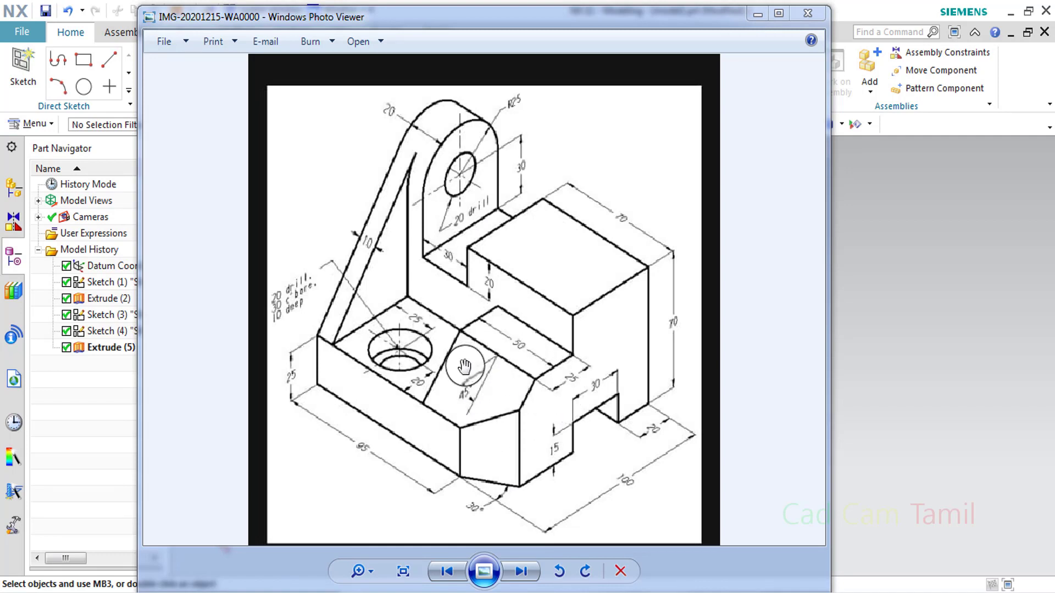
pyautogui.click(757, 13)
pyautogui.click(197, 69)
pyautogui.click(579, 394)
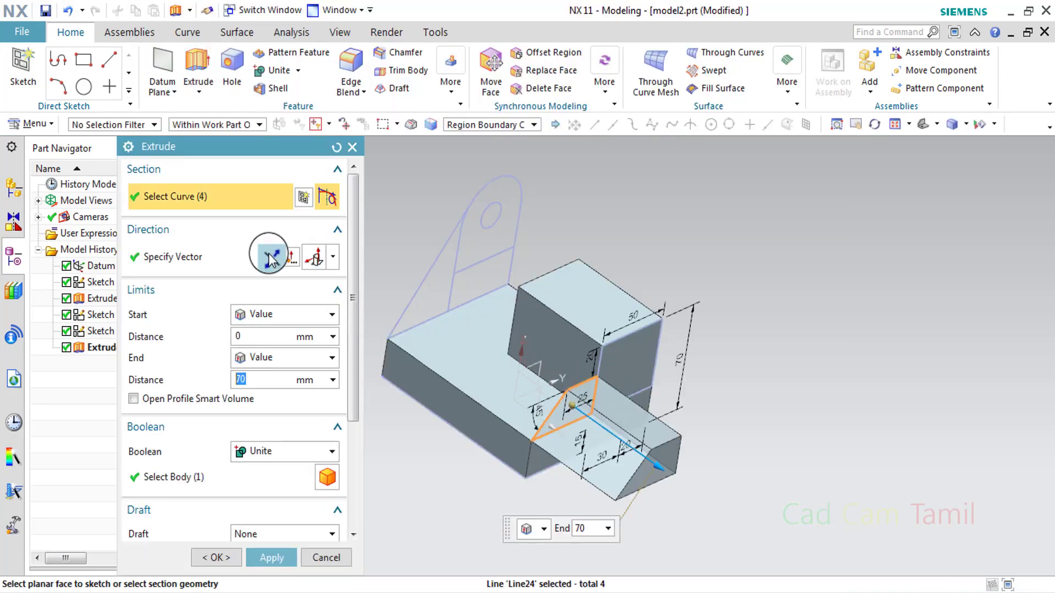
pyautogui.doubleClick(264, 380)
pyautogui.write('50')
pyautogui.press('Return')
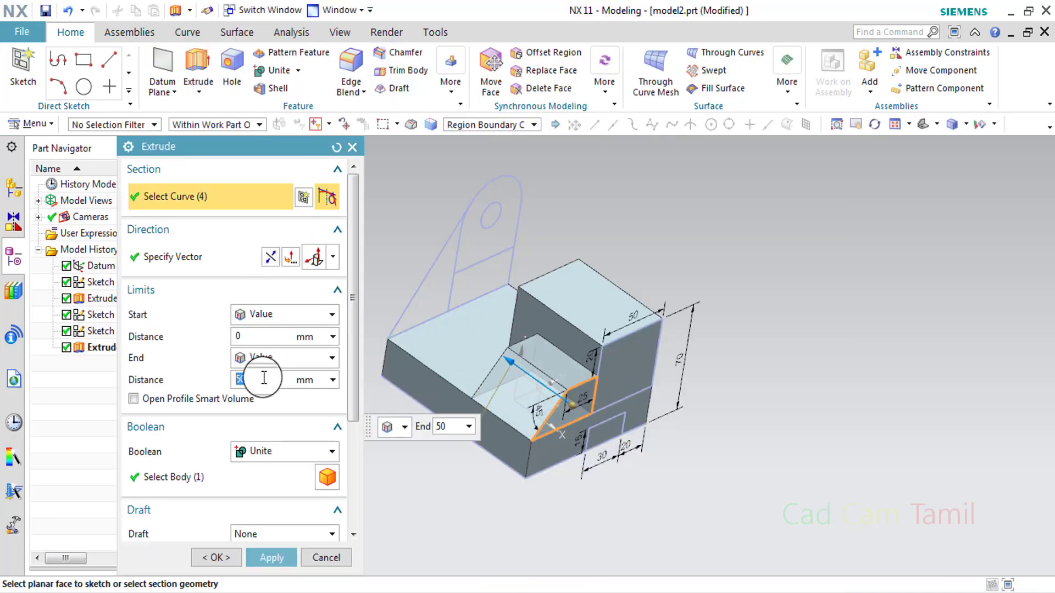
pyautogui.click(286, 558)
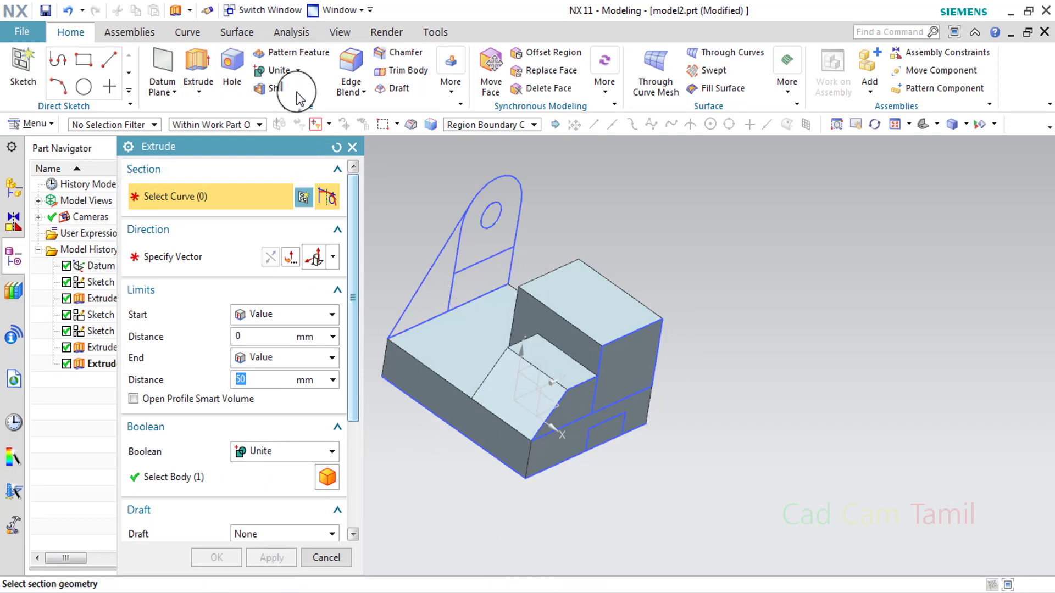
pyautogui.click(351, 147)
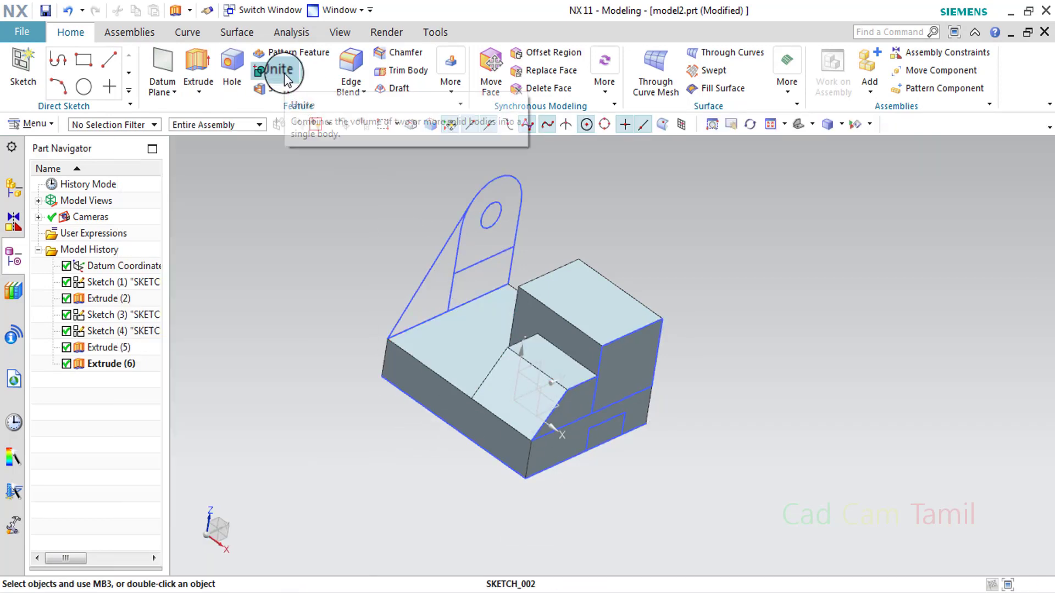
pyautogui.click(285, 73)
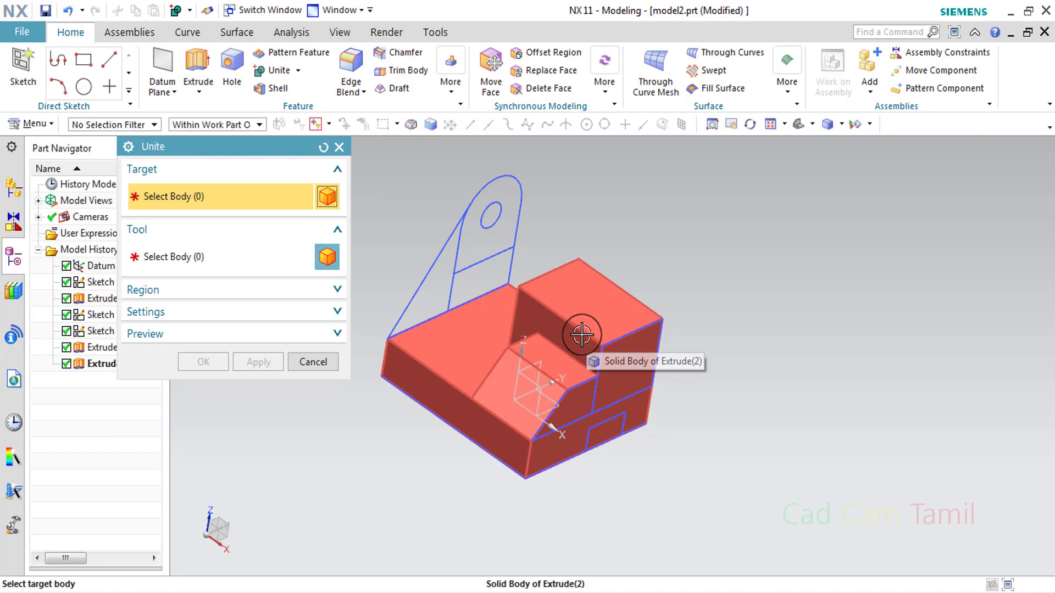
pyautogui.click(313, 361)
# - Check the reference drawing and set up an Offset and Angle chamfer of 25 mm at 30 degrees on the base's vertical front corner edge
pyautogui.scroll(3, 560, 414)
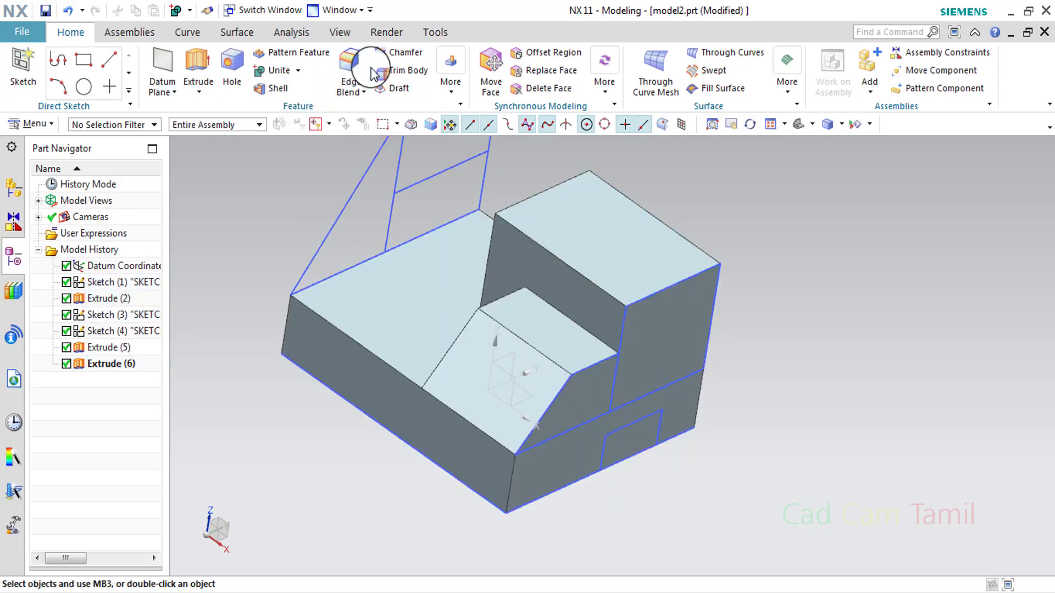
pyautogui.click(391, 52)
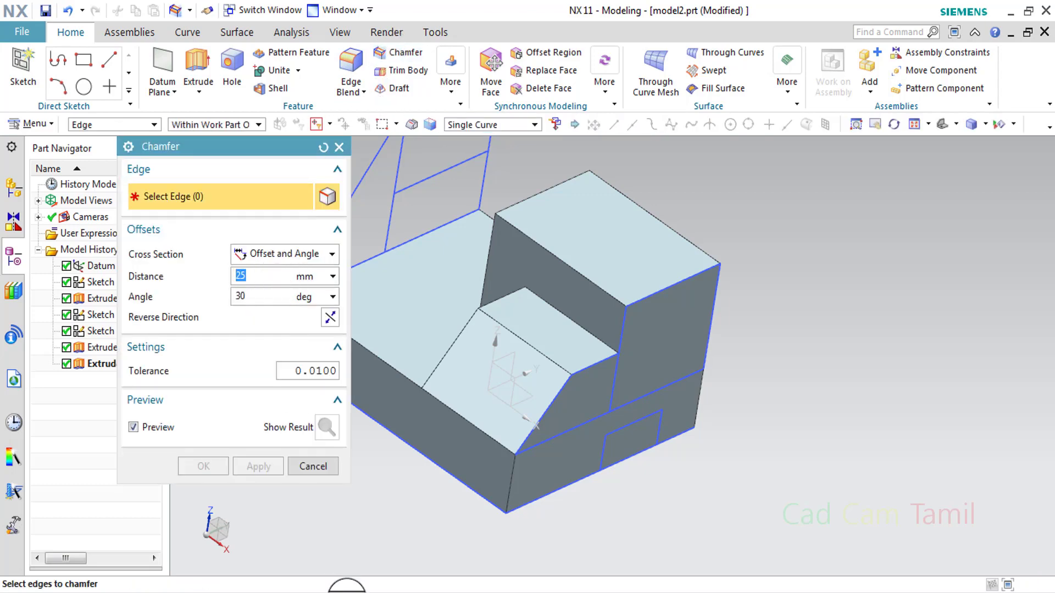
pyautogui.click(347, 592)
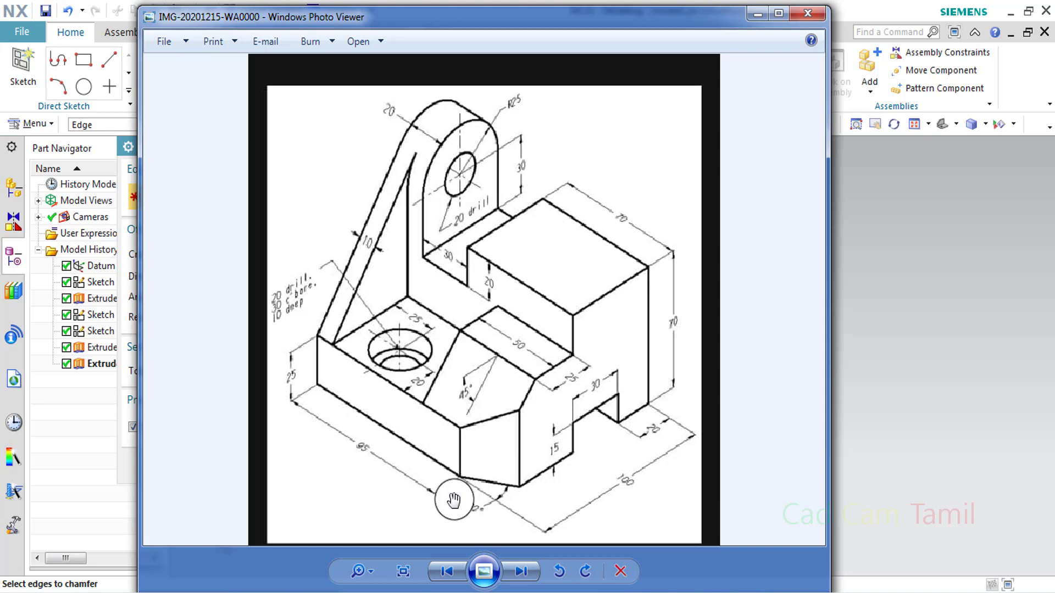
pyautogui.click(756, 15)
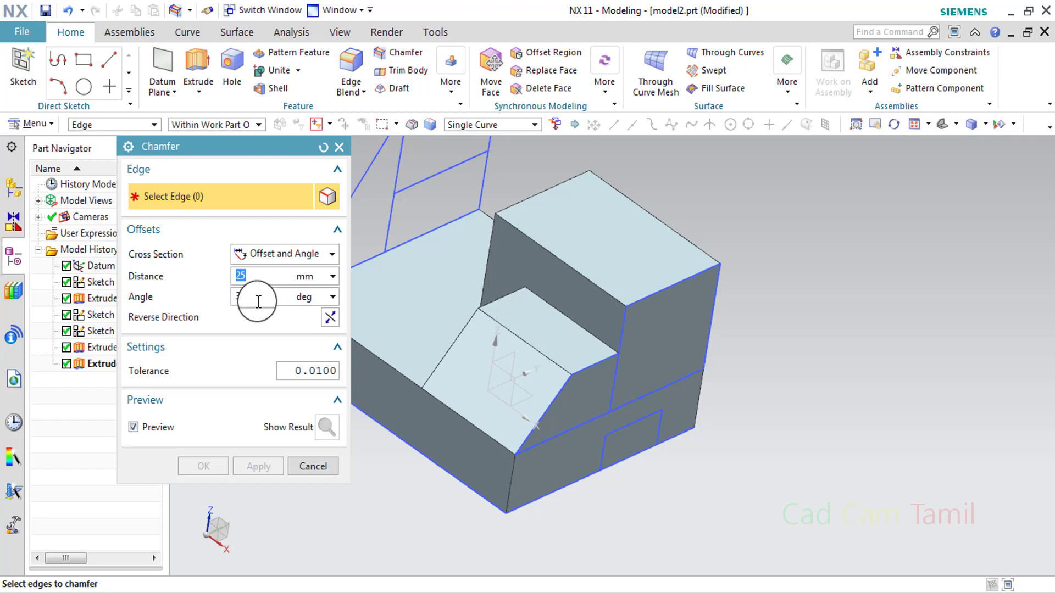
pyautogui.click(281, 255)
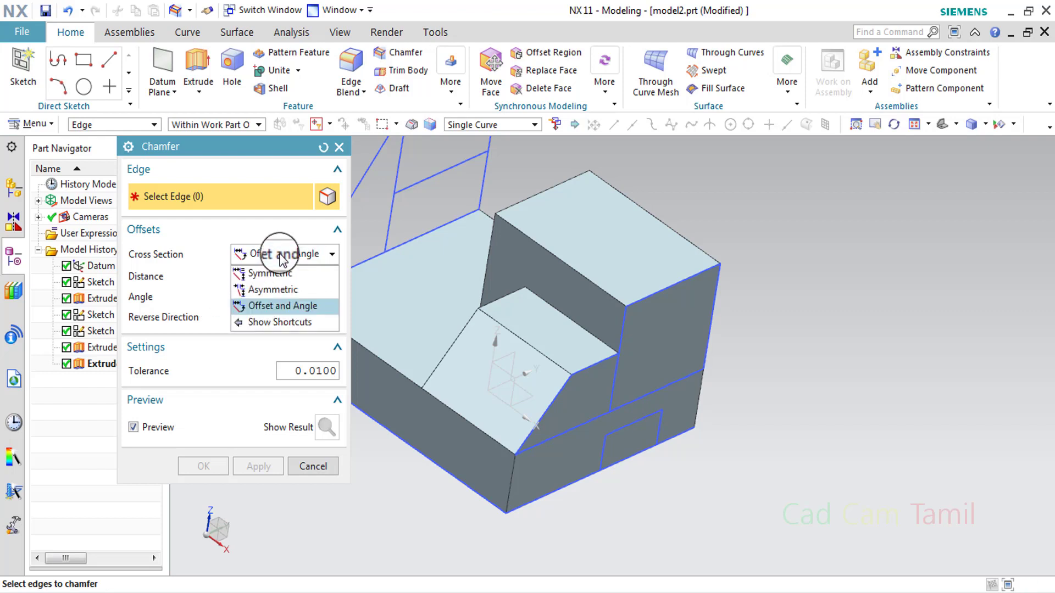
pyautogui.click(293, 306)
pyautogui.write('30')
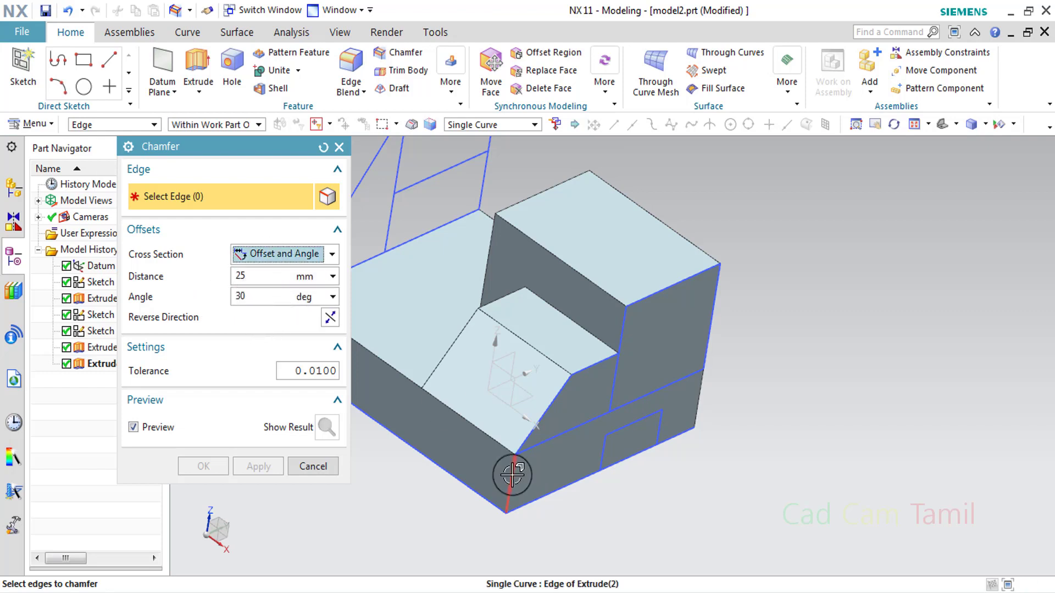
pyautogui.click(509, 478)
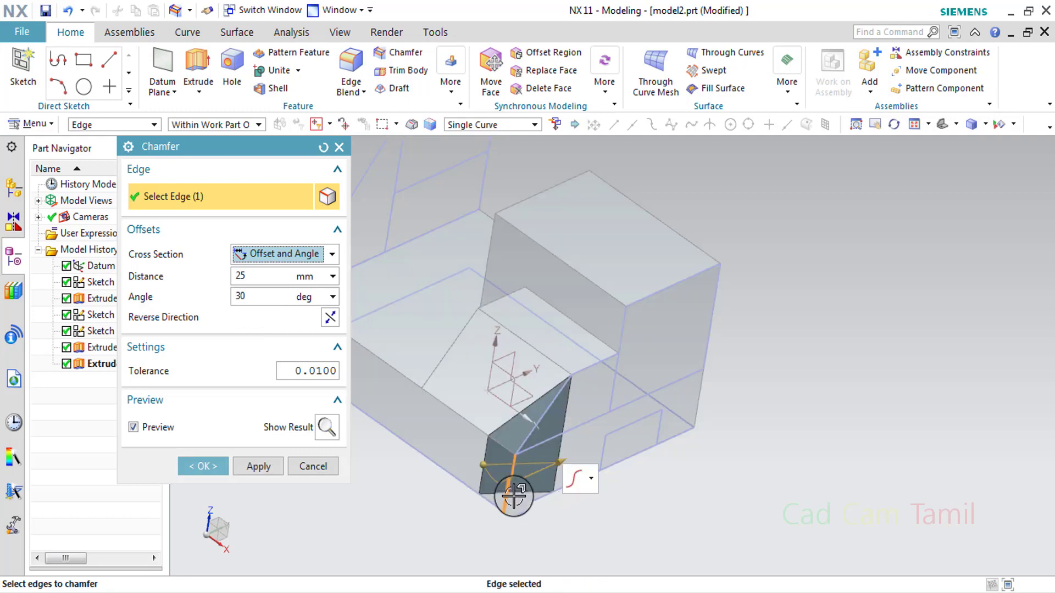
# - Compare the chamfer's orientation with the reference drawing, reverse its direction and apply it to the base corner
pyautogui.click(330, 318)
pyautogui.click(330, 317)
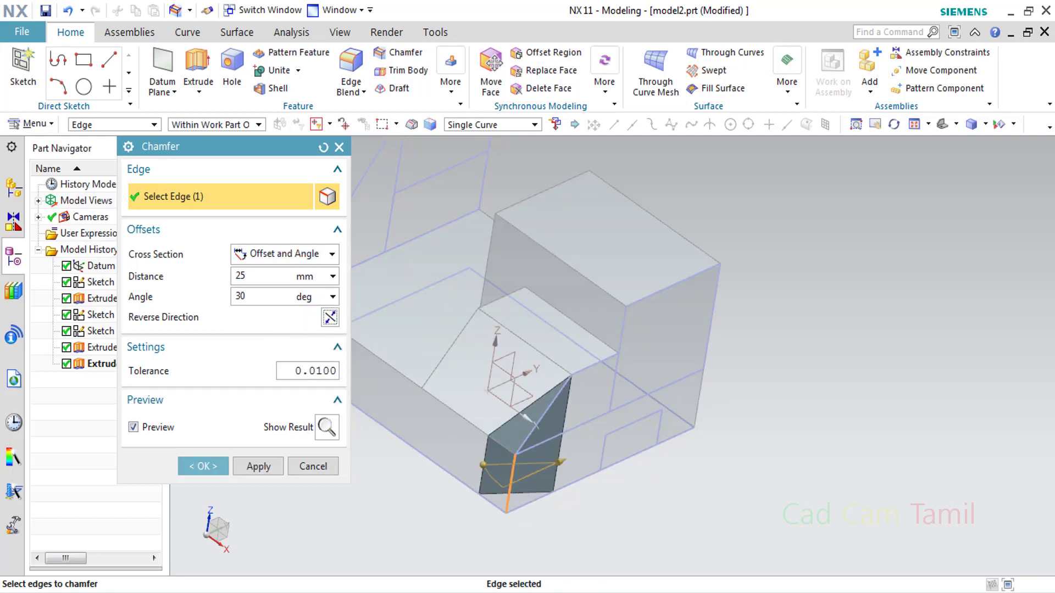
pyautogui.hotkey('alt', 'Tab')
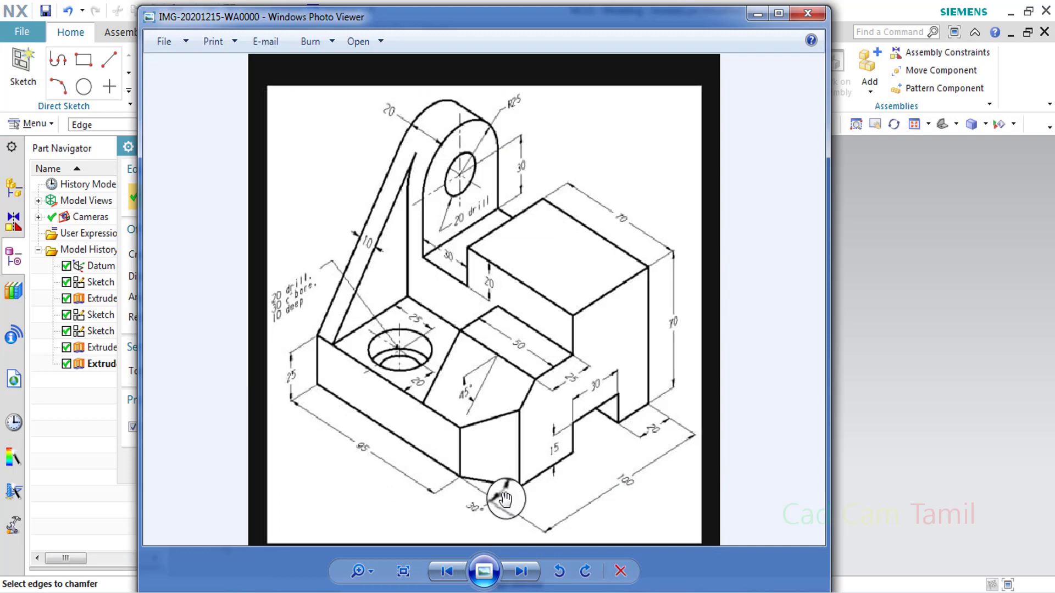
pyautogui.click(760, 18)
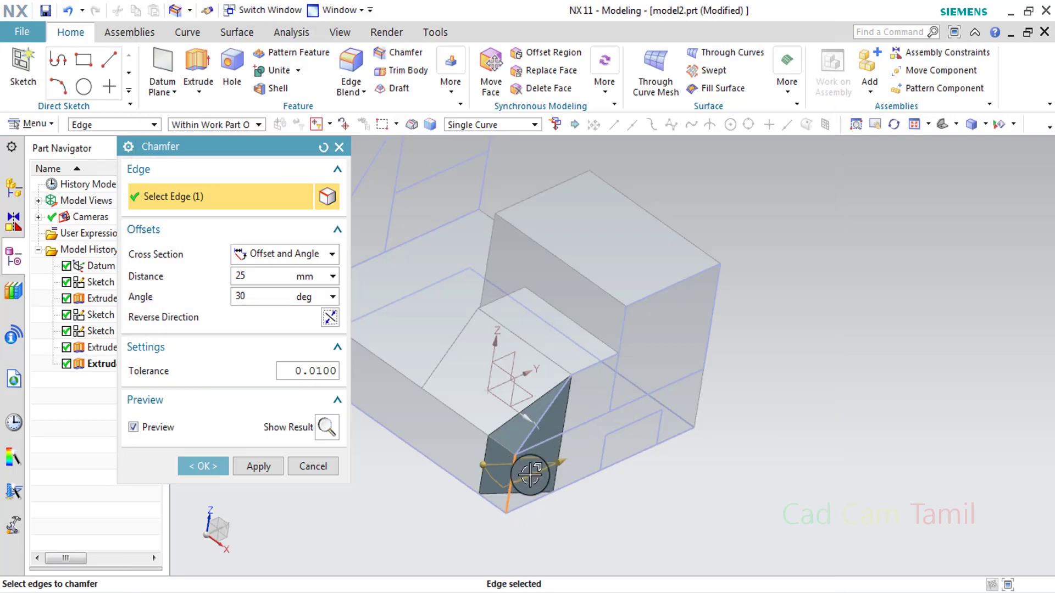
pyautogui.click(331, 318)
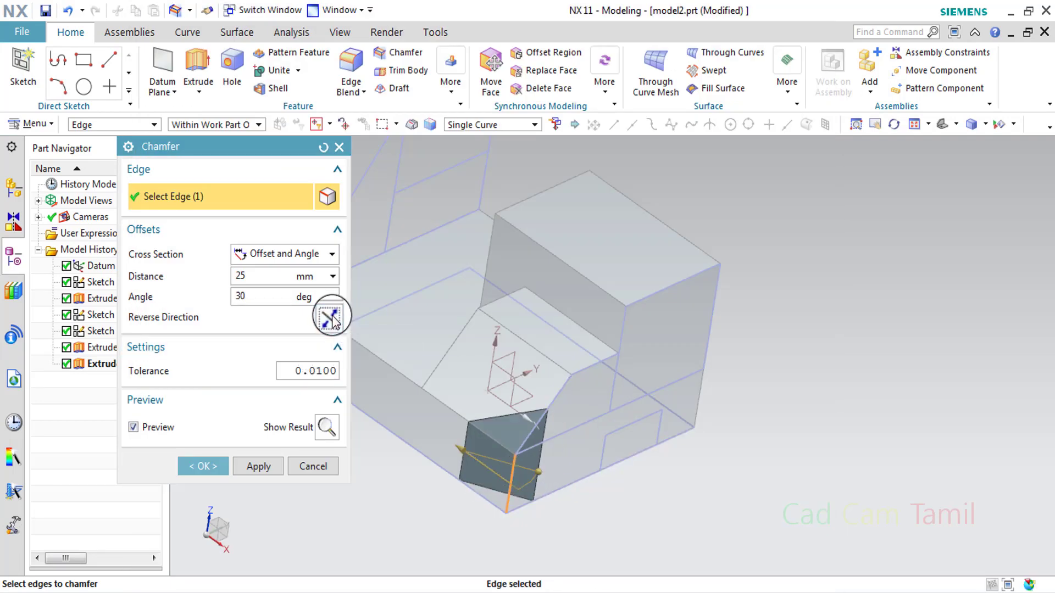
pyautogui.click(271, 466)
pyautogui.click(306, 466)
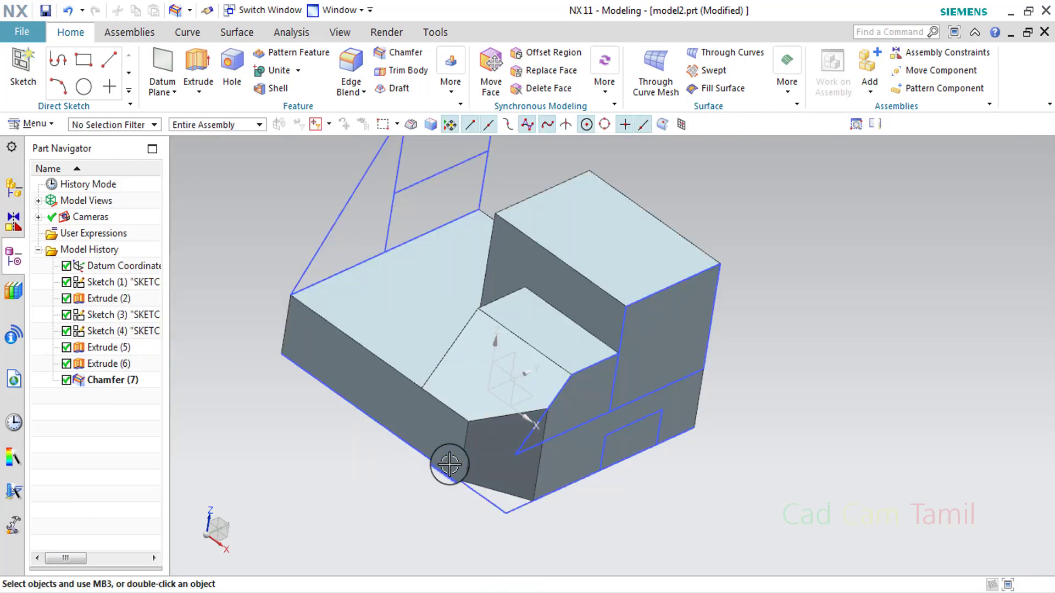
# - Compare the model with the reference drawing, examining the chamfered corner and the upright lug's wall and rib
pyautogui.scroll(-4, 449, 464)
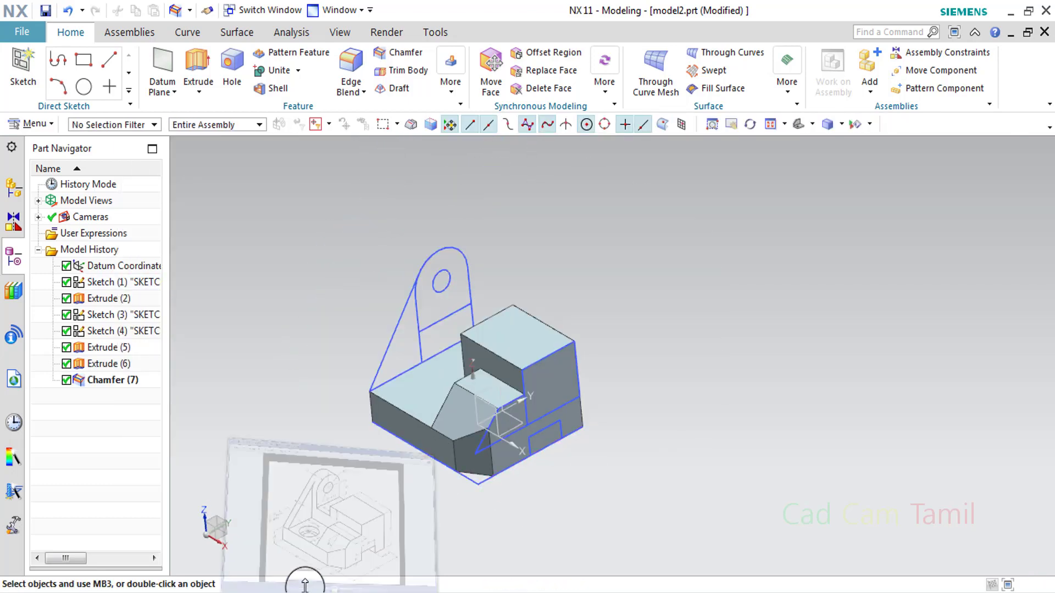
pyautogui.click(383, 551)
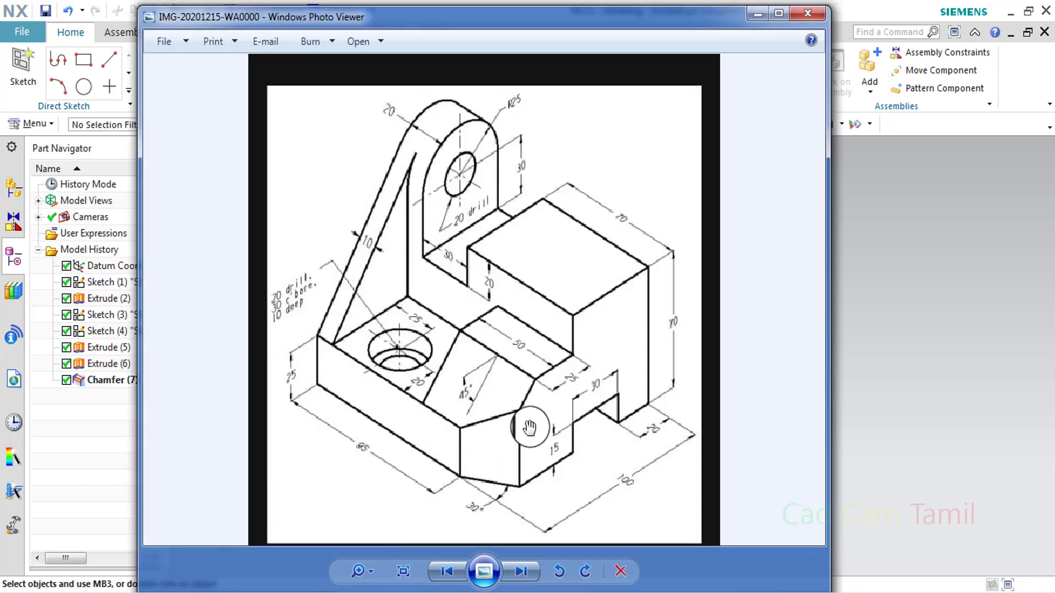
pyautogui.click(758, 15)
pyautogui.moveTo(654, 341); pyautogui.dragTo(649, 348, button='middle')
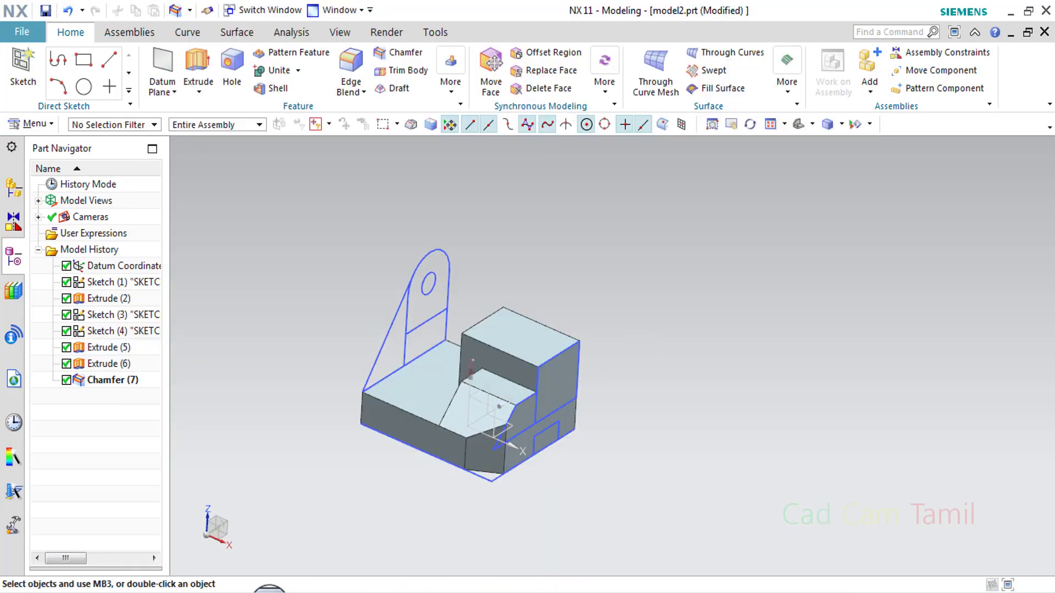
pyautogui.click(269, 592)
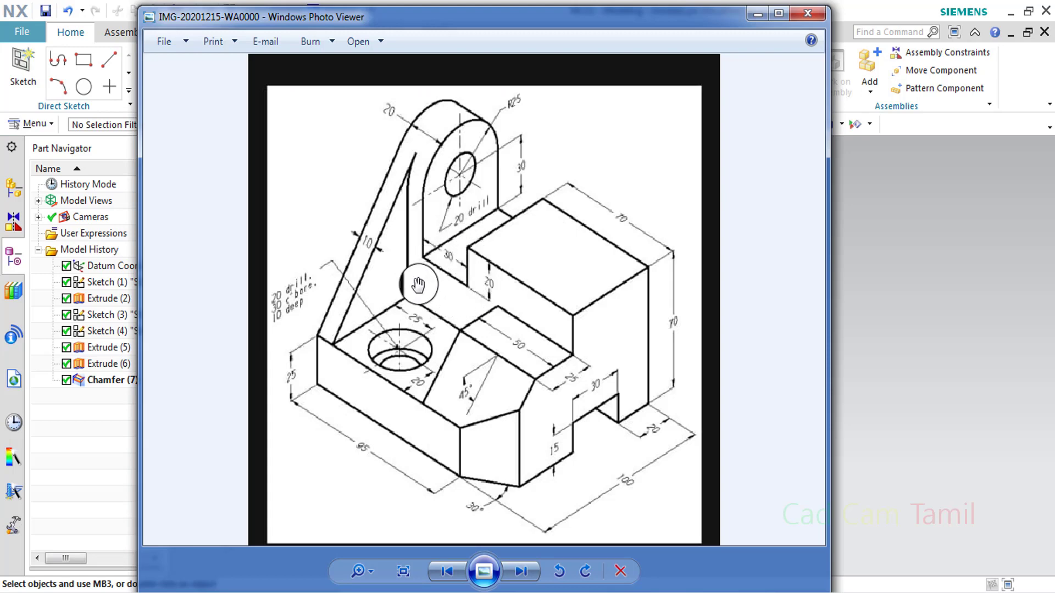
pyautogui.click(757, 16)
pyautogui.moveTo(741, 318); pyautogui.dragTo(760, 341, button='middle')
# - Extrude the rectangular region below the lug inward up to the tall block's side face and unite it with the body
pyautogui.click(197, 60)
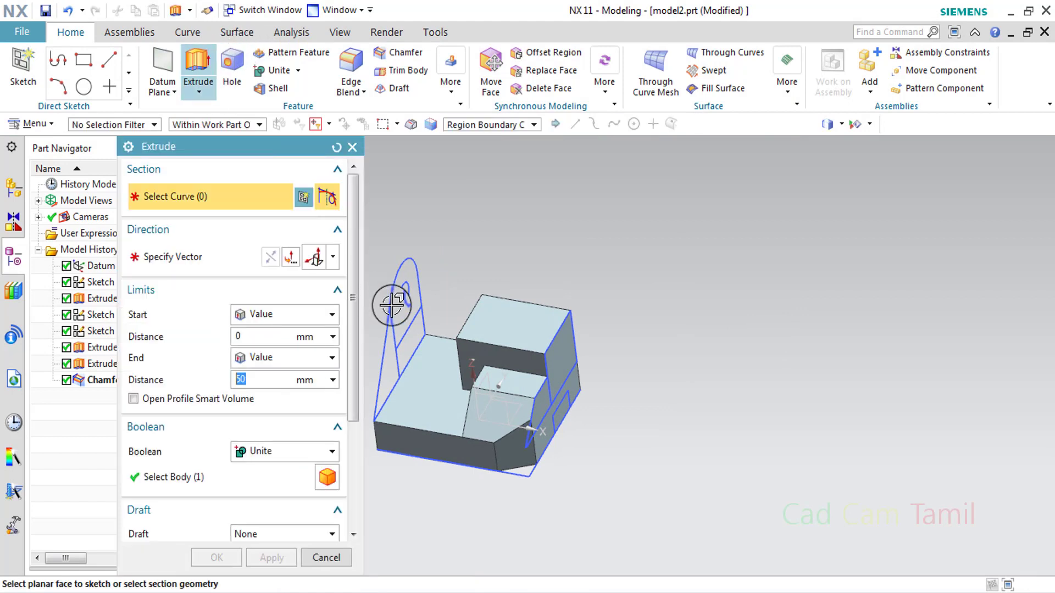
pyautogui.click(406, 331)
pyautogui.click(291, 256)
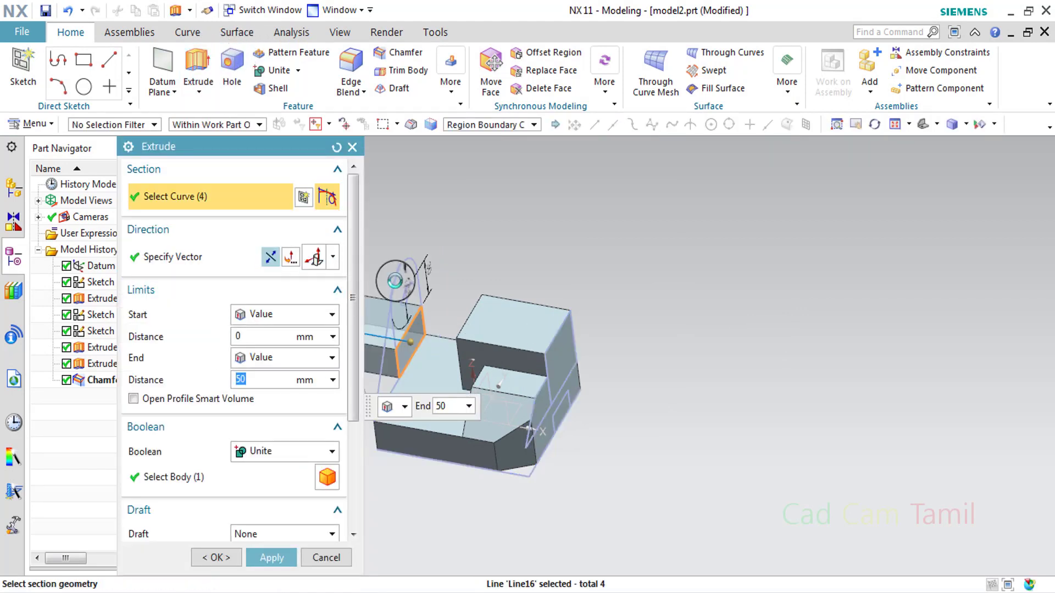
pyautogui.moveTo(670, 374); pyautogui.dragTo(684, 359, button='middle')
pyautogui.moveTo(464, 360); pyautogui.dragTo(436, 360)
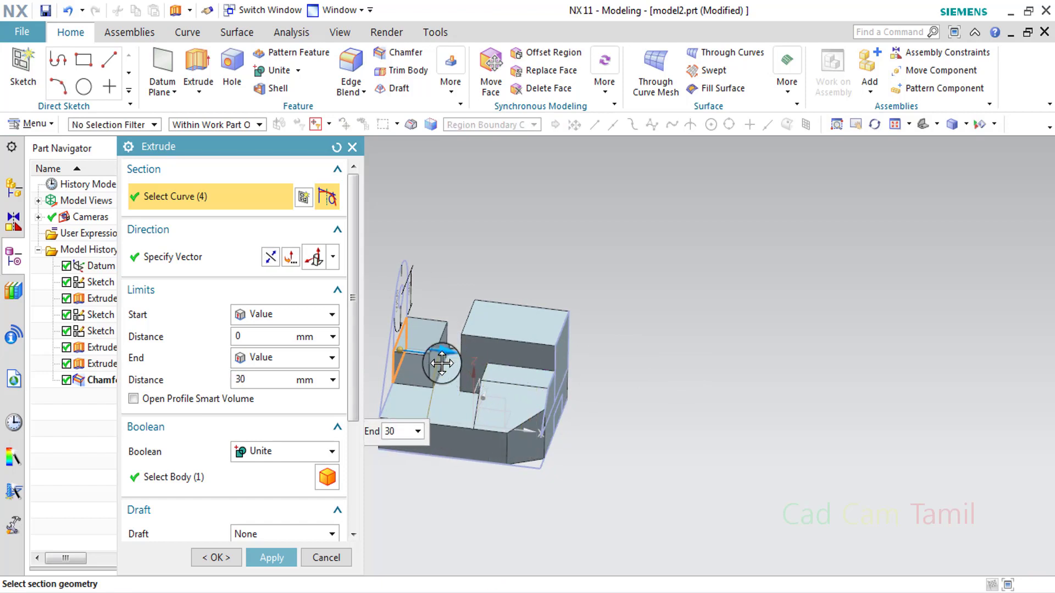
pyautogui.click(277, 357)
pyautogui.click(280, 425)
pyautogui.moveTo(549, 362); pyautogui.dragTo(633, 359, button='middle')
pyautogui.click(455, 344)
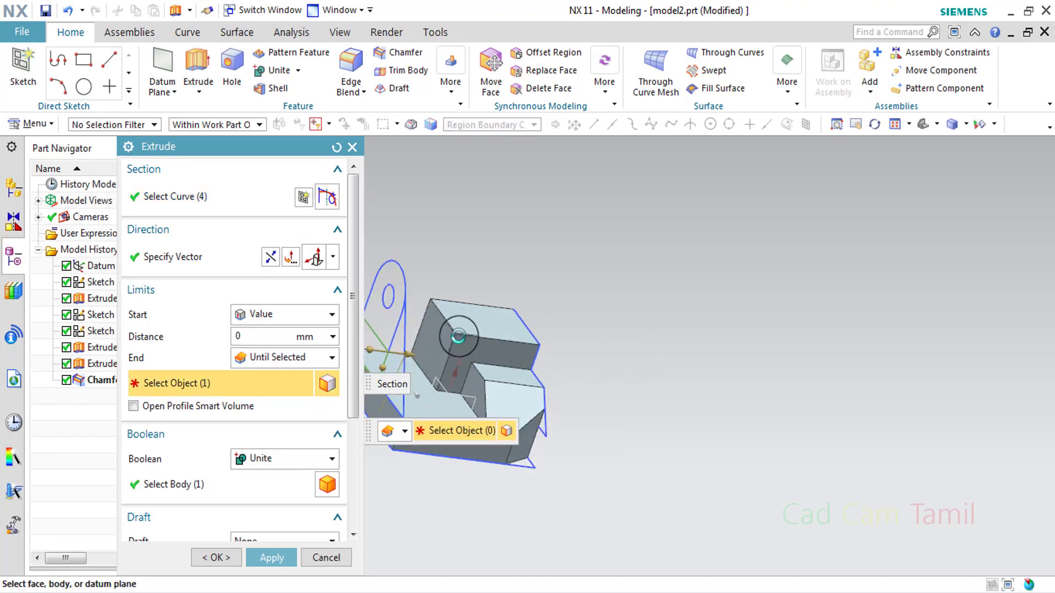
pyautogui.click(272, 557)
# - Check the lug thickness on the reference drawing and extrude the rounded lug region with its hole 20 mm inward, uniting it with the body
pyautogui.moveTo(600, 423); pyautogui.dragTo(752, 335, button='middle')
pyautogui.scroll(-1, 650, 396)
pyautogui.click(267, 592)
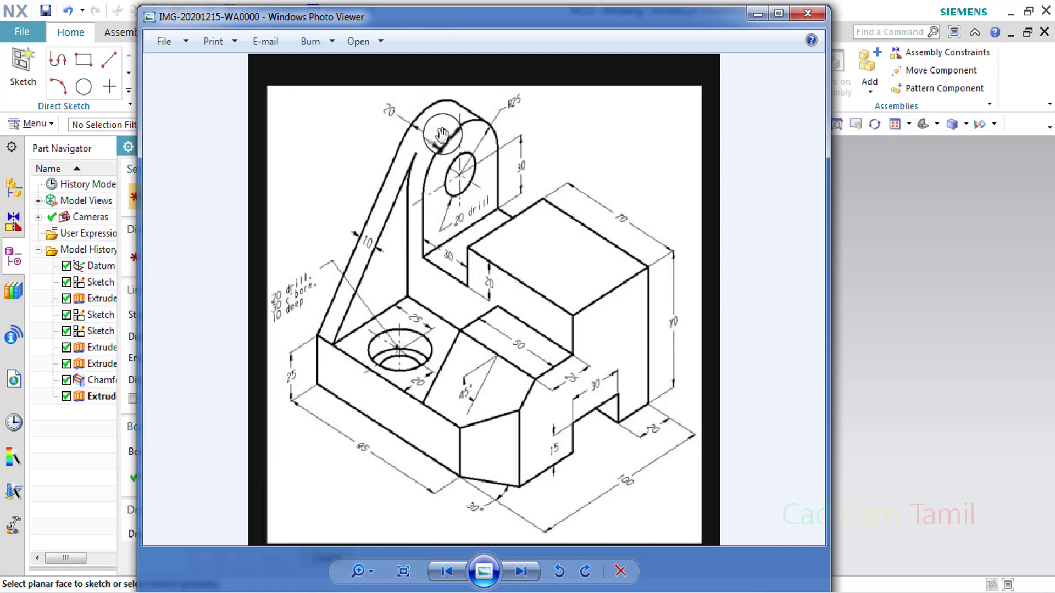
pyautogui.click(760, 18)
pyautogui.scroll(3, 527, 259)
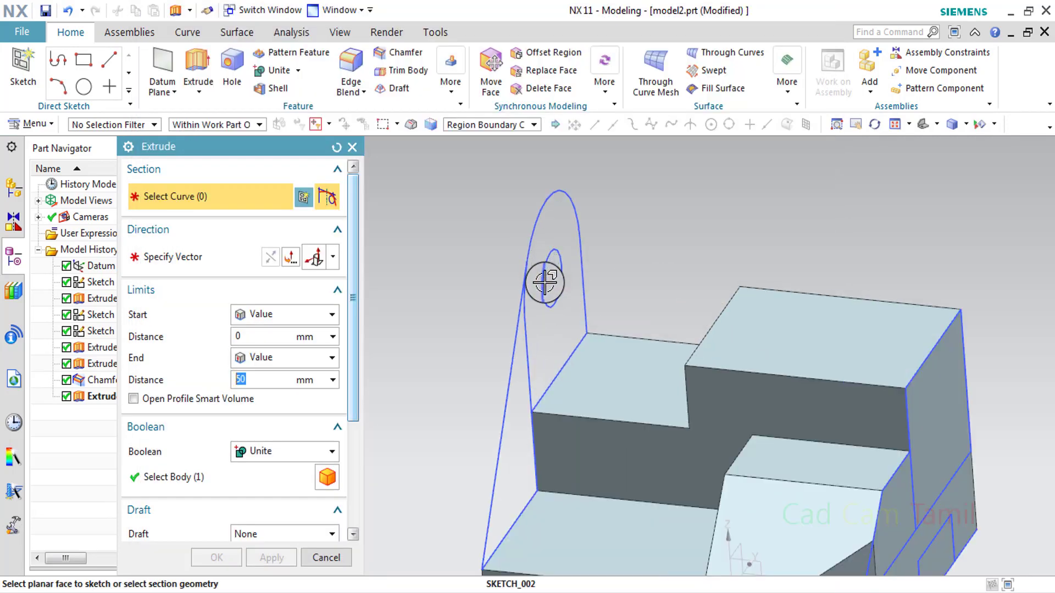
pyautogui.click(532, 311)
pyautogui.click(270, 380)
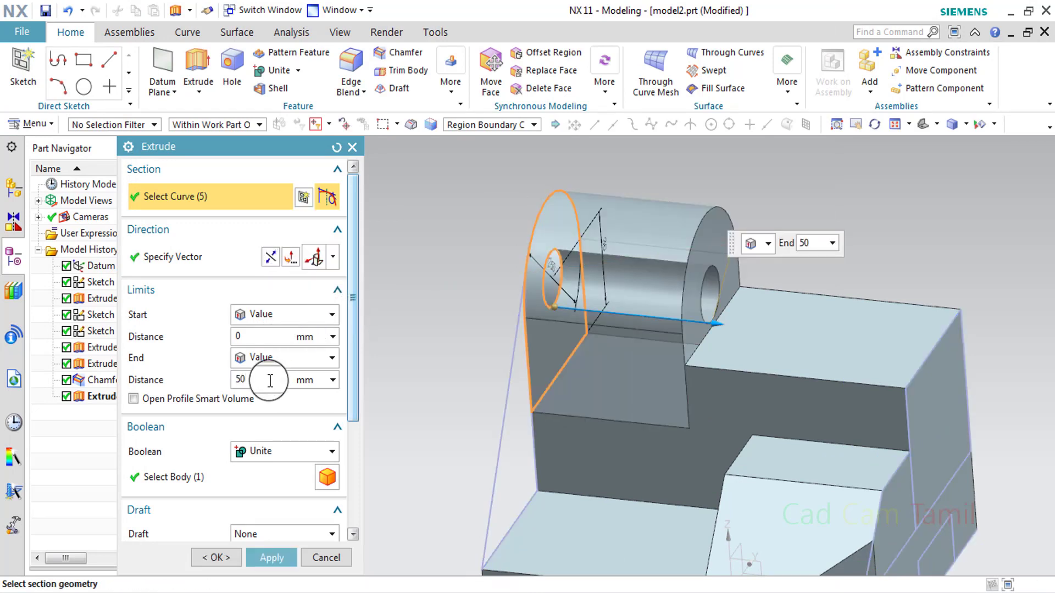
pyautogui.press('BackSpace')
pyautogui.press('BackSpace')
pyautogui.write('20')
pyautogui.click(272, 557)
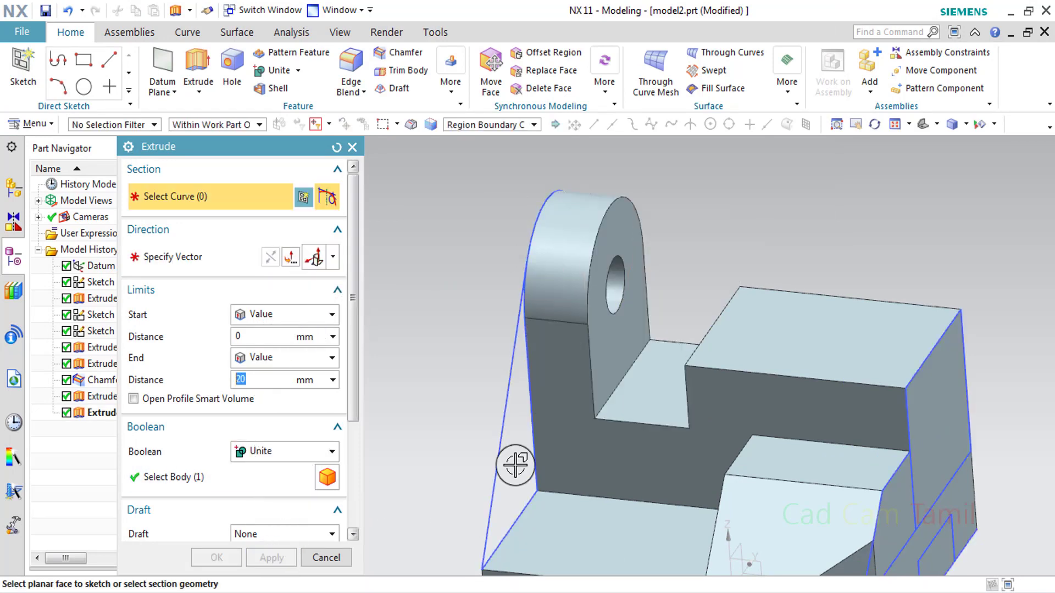
# - Check the reference drawing and extrude the triangular rib region 10 mm inward over the base, uniting it with the body
pyautogui.moveTo(617, 395); pyautogui.dragTo(619, 358, button='middle')
pyautogui.scroll(-3, 591, 438)
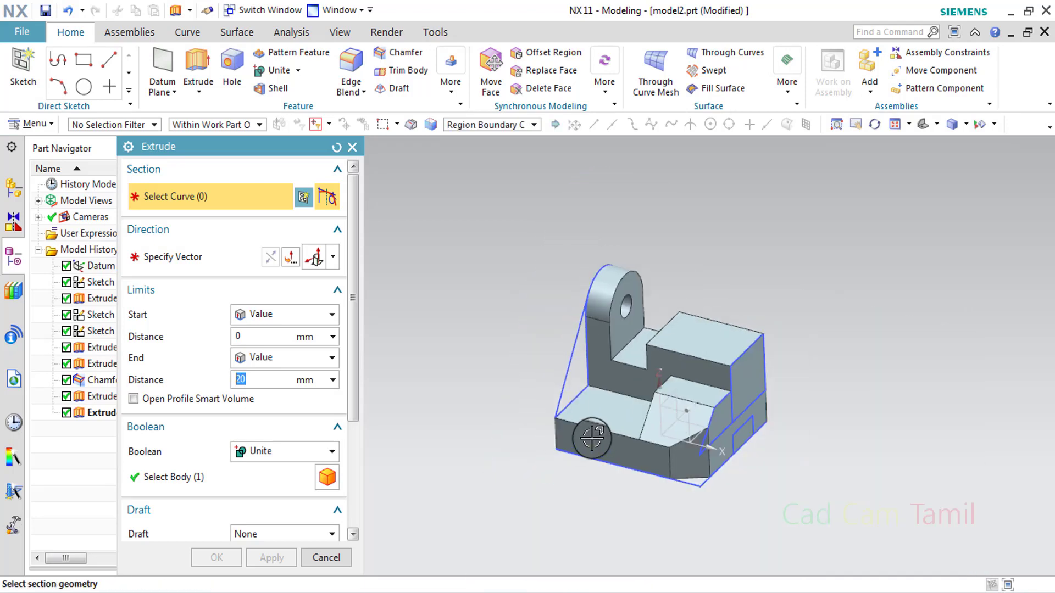
pyautogui.scroll(3, 592, 438)
pyautogui.moveTo(592, 438); pyautogui.dragTo(650, 394, button='middle')
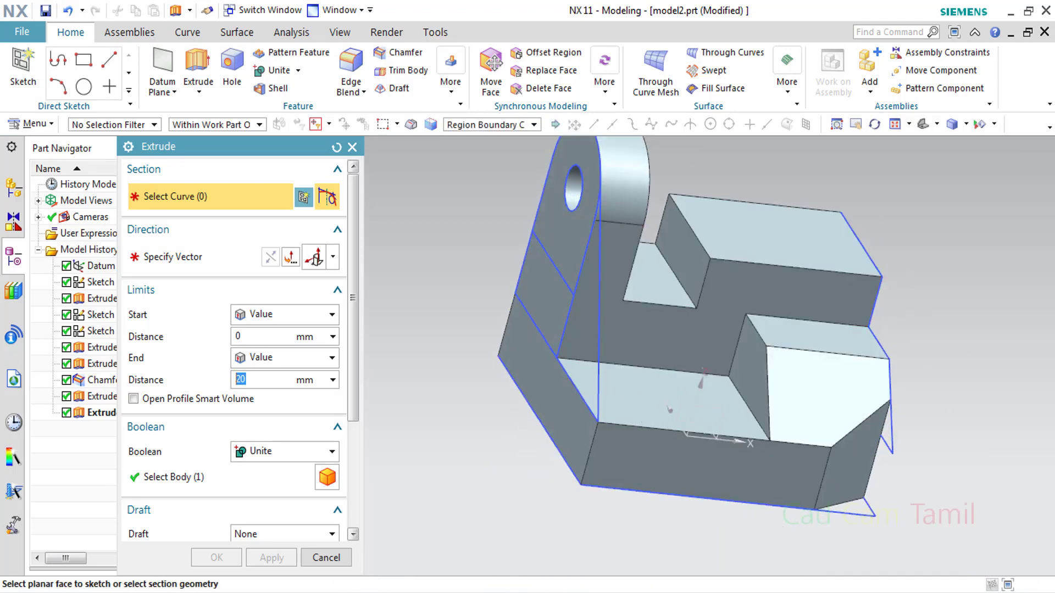
pyautogui.hotkey('alt', 'Tab')
pyautogui.click(757, 20)
pyautogui.click(565, 278)
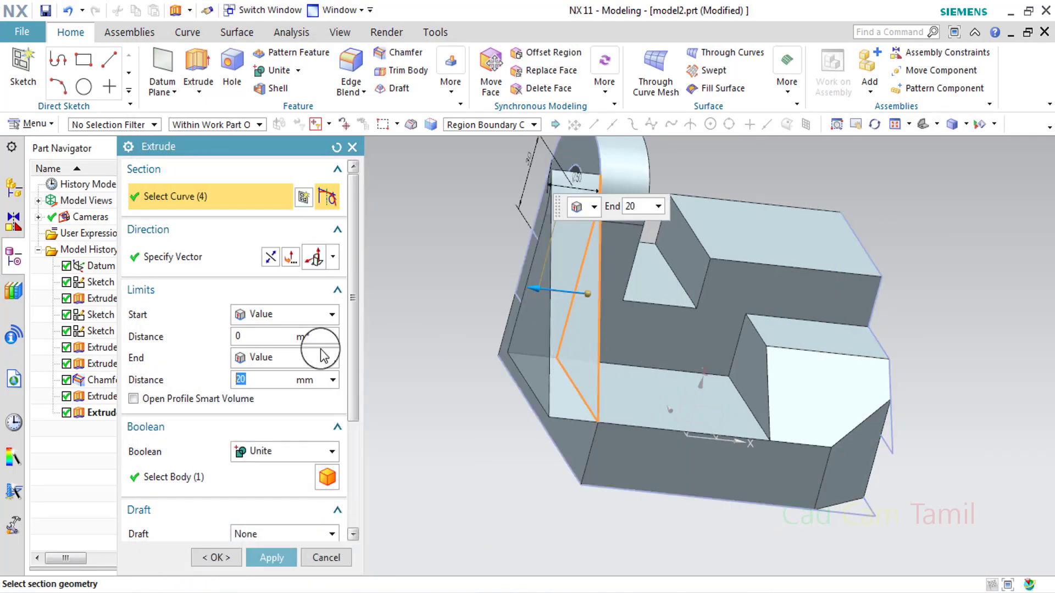
pyautogui.doubleClick(244, 379)
pyautogui.write('10')
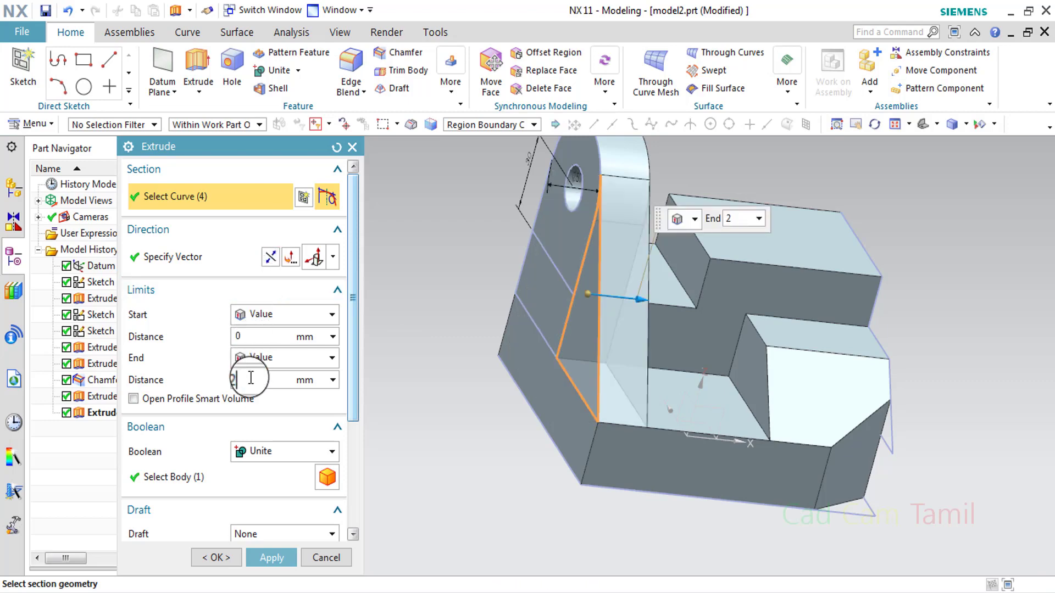
pyautogui.click(257, 559)
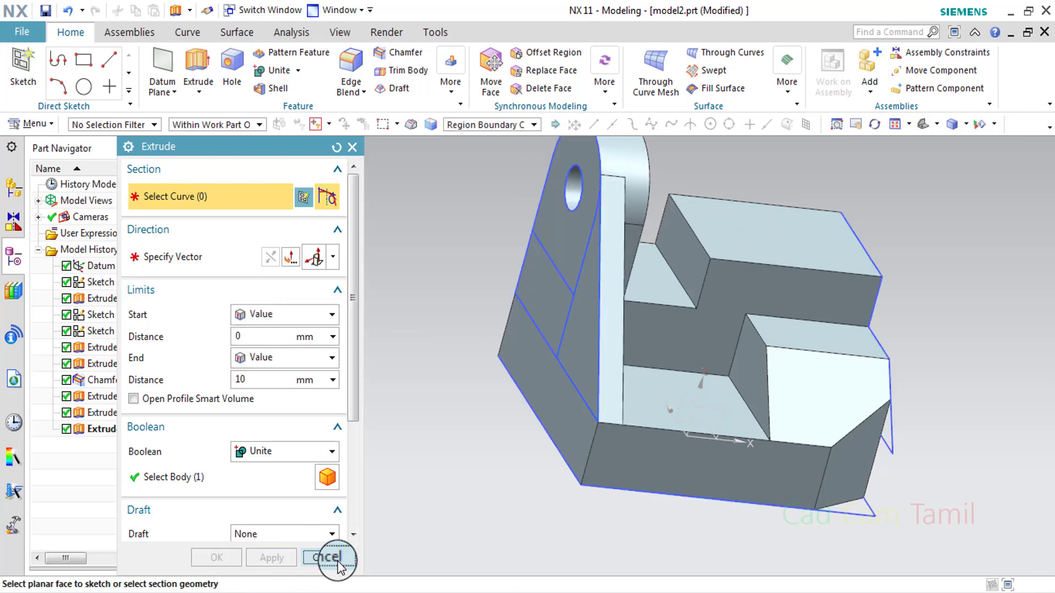
pyautogui.click(332, 557)
# - Dimension the lug hole's diameter in the upright profile sketch to the reference drawing's 20 mm drill size and finish the sketch
pyautogui.moveTo(473, 485)
pyautogui.mouseDown(button='middle')
pyautogui.moveTo(451, 463)
pyautogui.moveTo(826, 428)
pyautogui.moveTo(504, 494)
pyautogui.moveTo(484, 486)
pyautogui.mouseUp(button='middle')
pyautogui.click(770, 8)
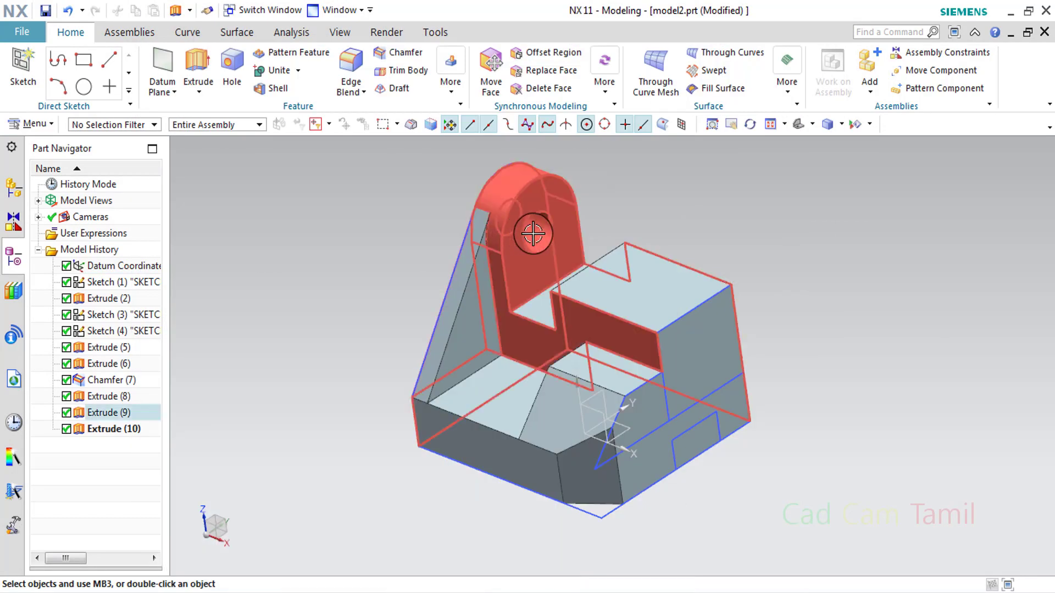
pyautogui.doubleClick(459, 245)
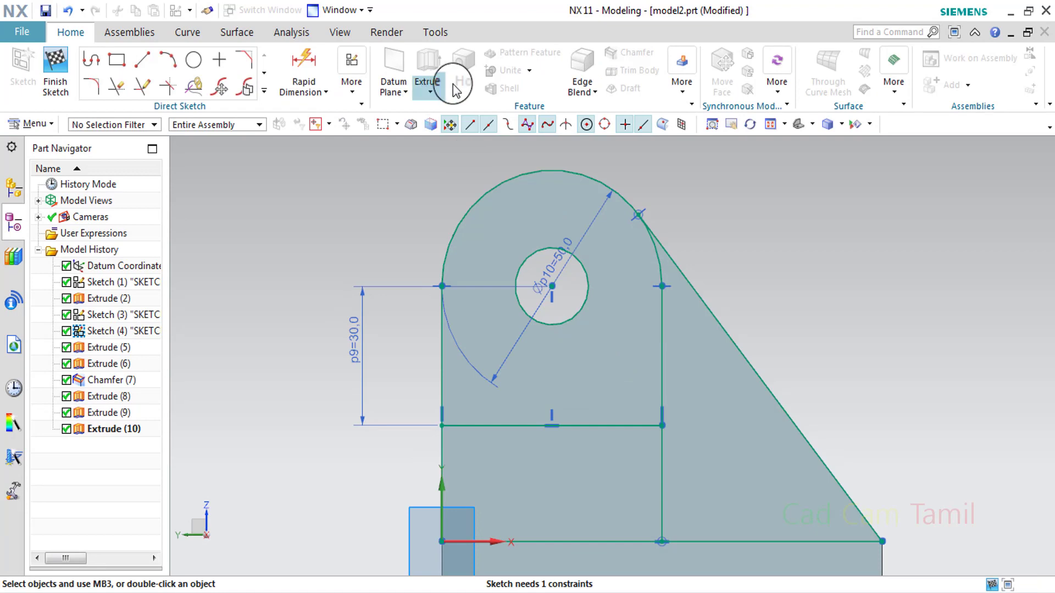
pyautogui.click(247, 85)
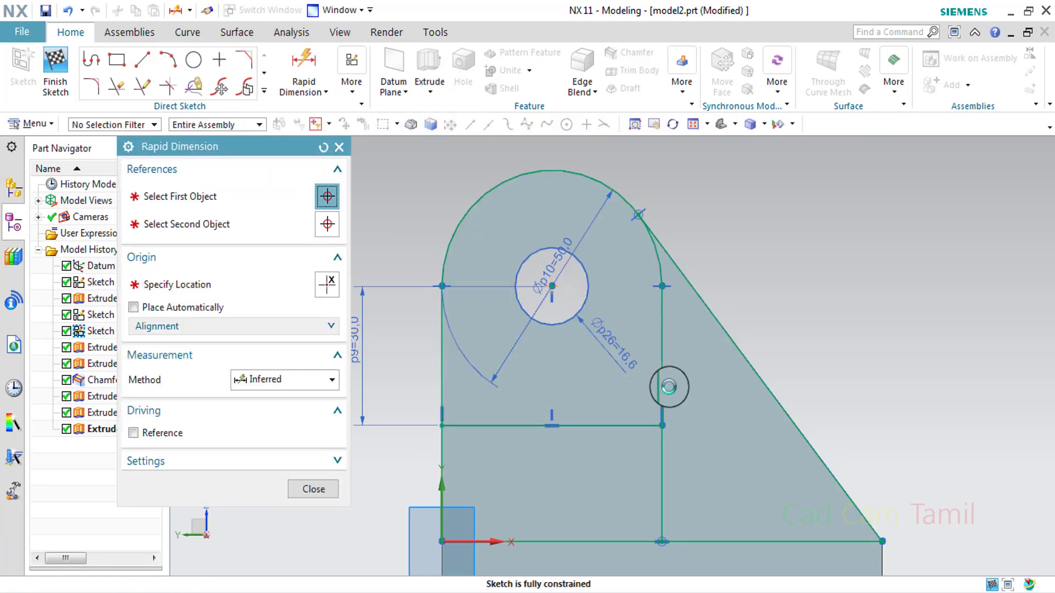
pyautogui.hotkey('ctrl', 'q')
pyautogui.moveTo(235, 149)
pyautogui.mouseDown(button='middle')
pyautogui.moveTo(289, 248)
pyautogui.moveTo(341, 236)
pyautogui.moveTo(309, 229)
pyautogui.moveTo(289, 250)
pyautogui.moveTo(316, 245)
pyautogui.mouseUp(button='middle')
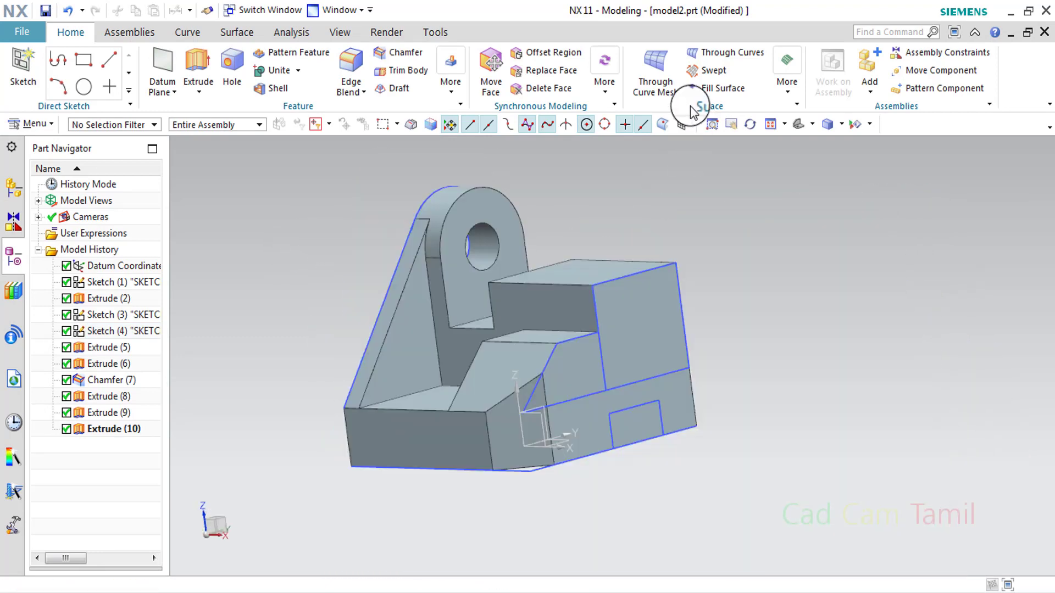
pyautogui.scroll(5, 490, 245)
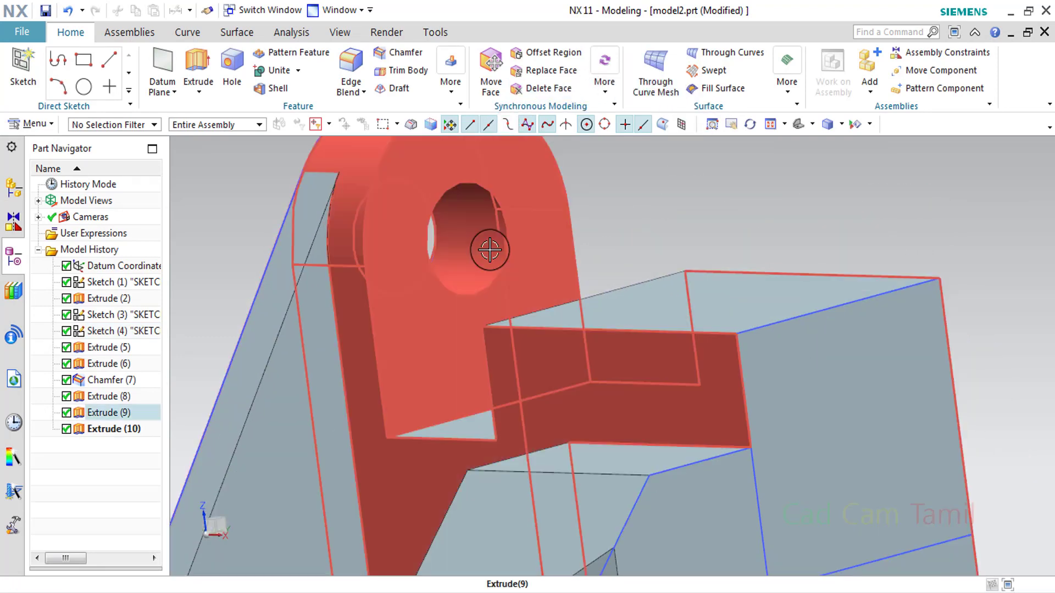
pyautogui.scroll(-5, 490, 236)
pyautogui.click(605, 74)
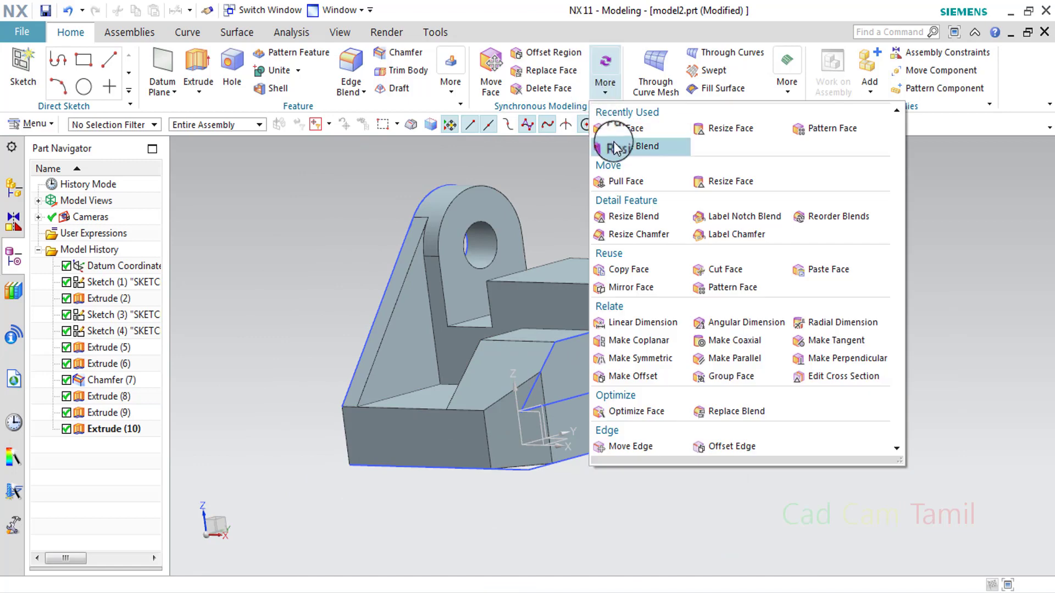
pyautogui.click(378, 197)
pyautogui.moveTo(386, 203)
pyautogui.mouseDown(button='middle')
pyautogui.moveTo(489, 201)
pyautogui.moveTo(393, 209)
pyautogui.mouseUp(button='middle')
pyautogui.moveTo(383, 268); pyautogui.dragTo(411, 309, button='middle')
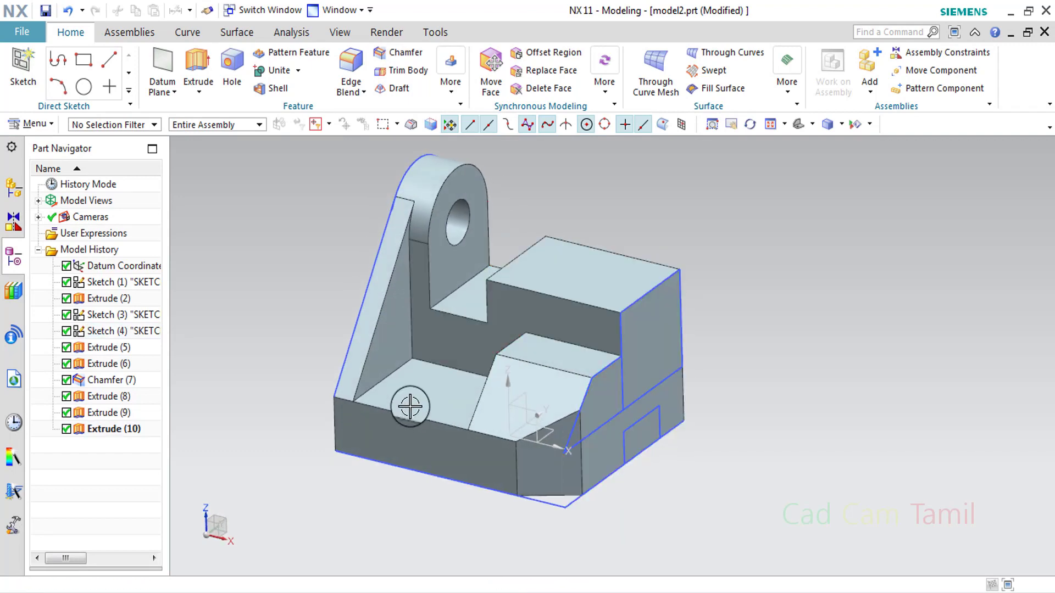
# - Check the counterbore callout on the reference drawing and place a general hole's point on the base's top face, about 30 by 21 mm from its corner
pyautogui.hotkey('alt', 'Tab')
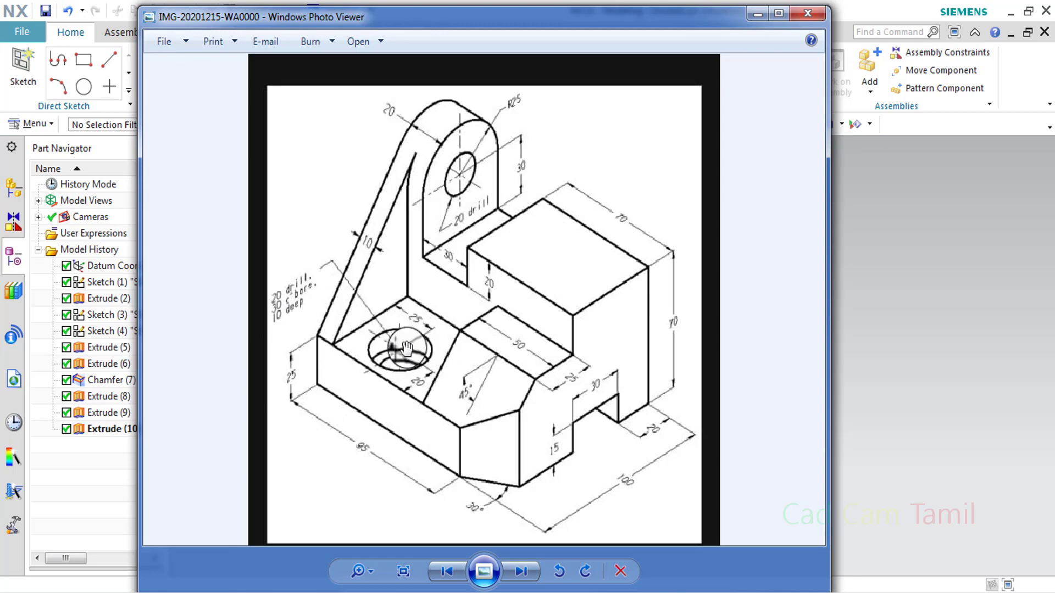
pyautogui.click(758, 14)
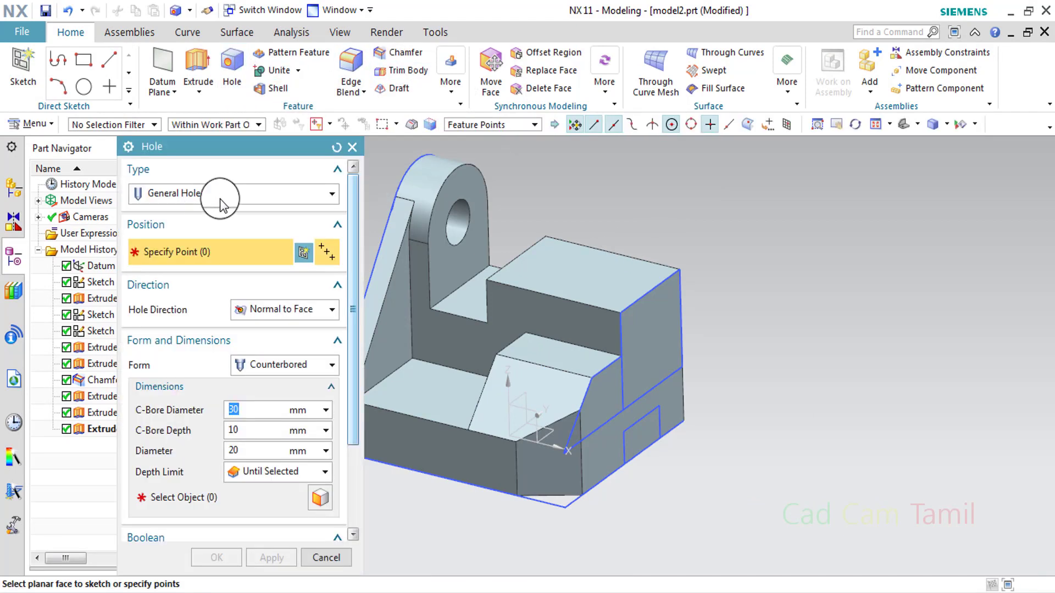
pyautogui.click(219, 199)
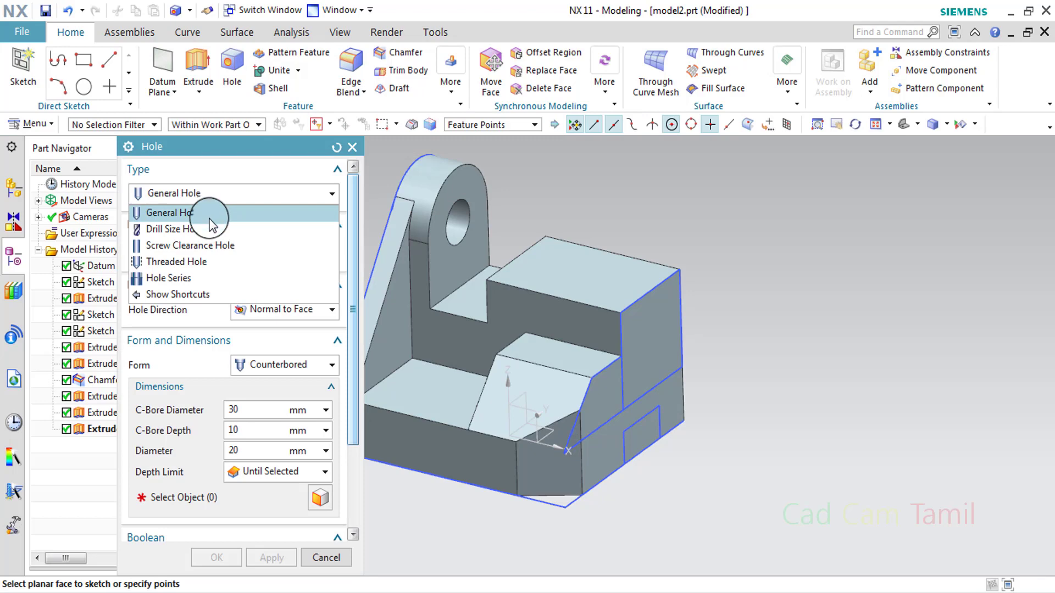
pyautogui.click(209, 217)
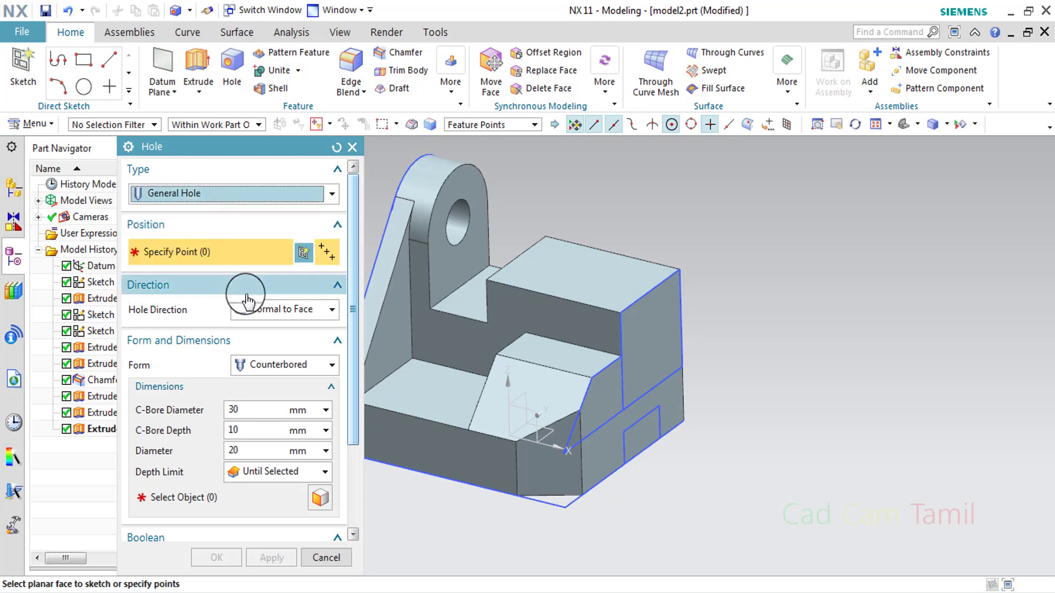
pyautogui.click(431, 398)
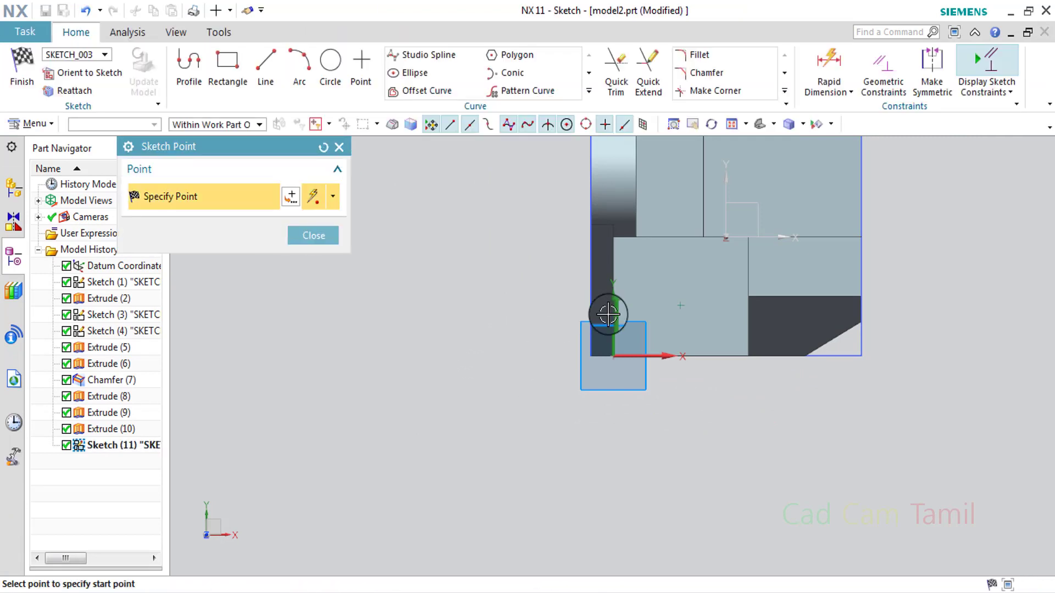
pyautogui.click(339, 146)
# - Dimension the hole point's horizontal and vertical distances from the sketch origin at the base corner
pyautogui.click(828, 68)
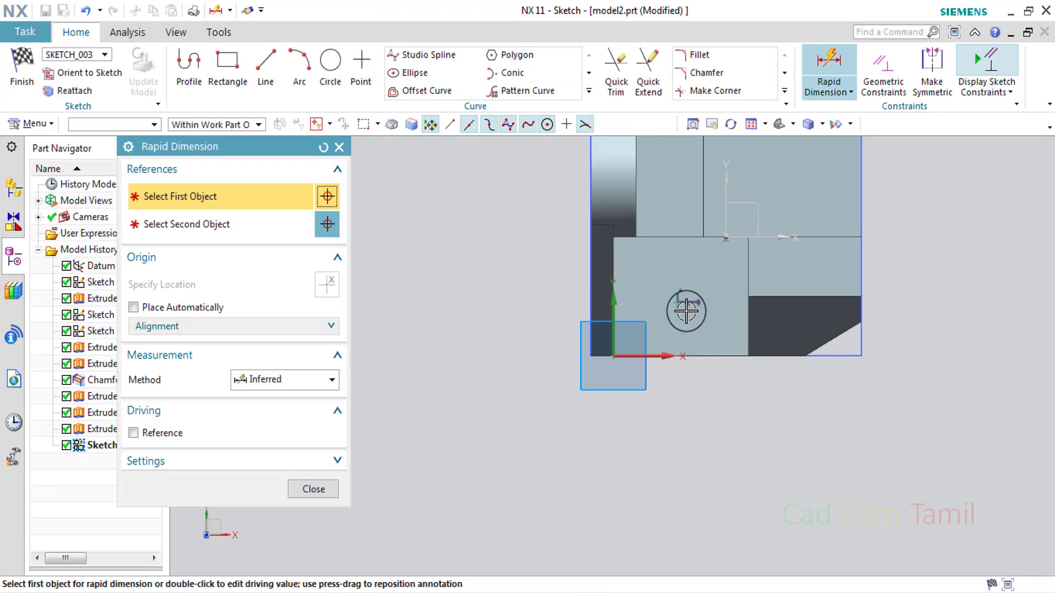
pyautogui.click(682, 306)
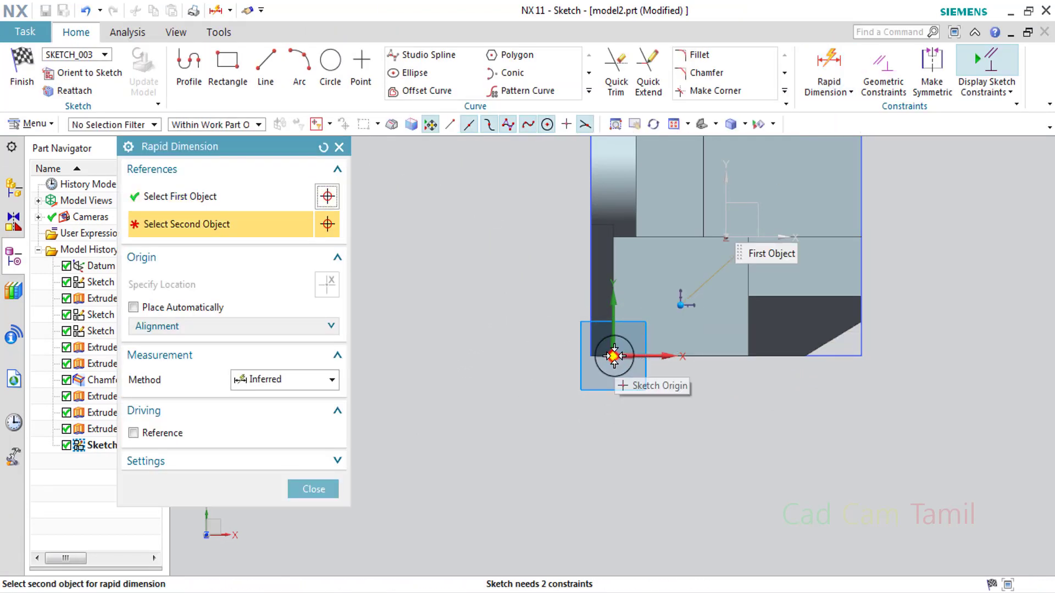
pyautogui.click(614, 356)
pyautogui.click(642, 417)
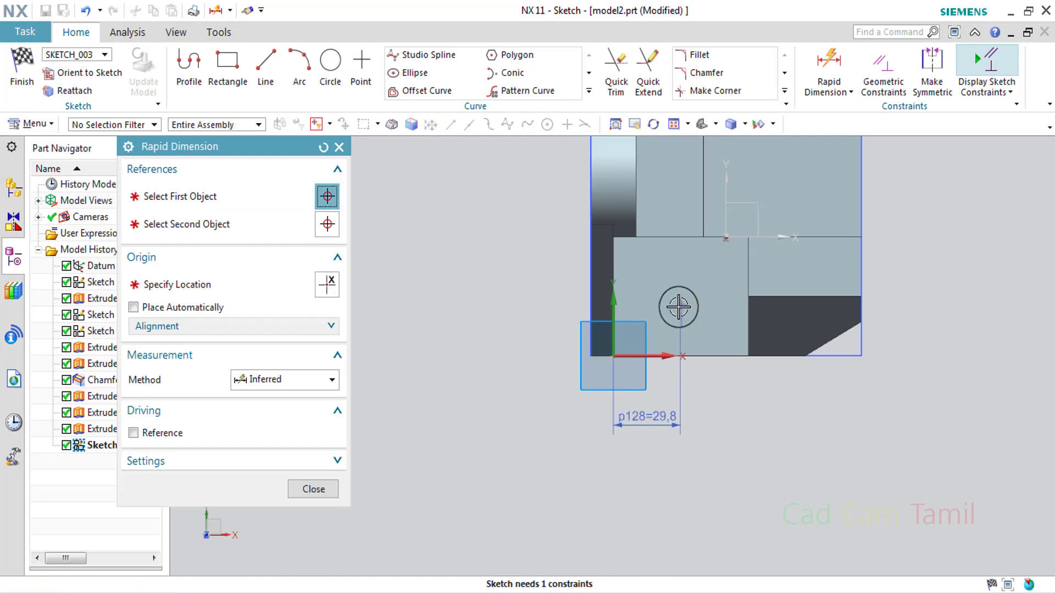
pyautogui.click(679, 306)
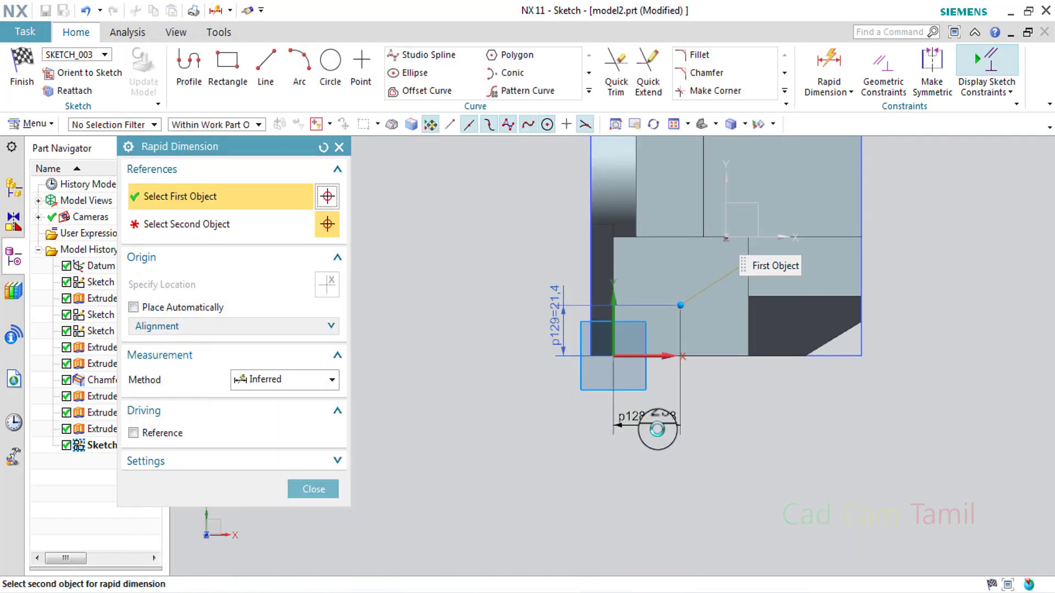
# - Set the hole point's horizontal distance to 25 mm and its vertical distance to 20 mm, and finish the sketch
pyautogui.doubleClick(657, 423)
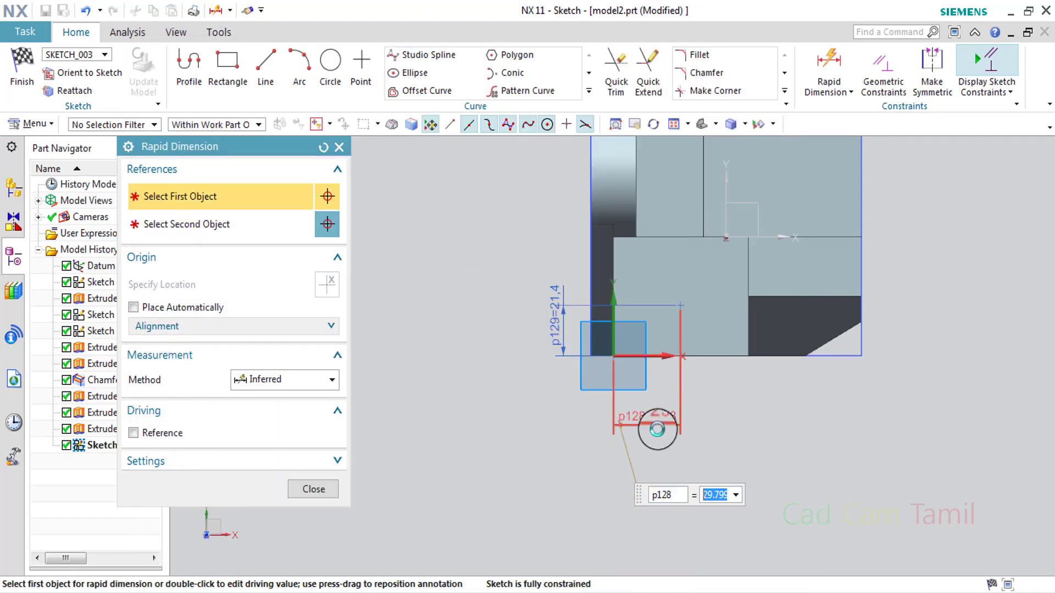
pyautogui.press('BackSpace')
pyautogui.write('25')
pyautogui.press('Return')
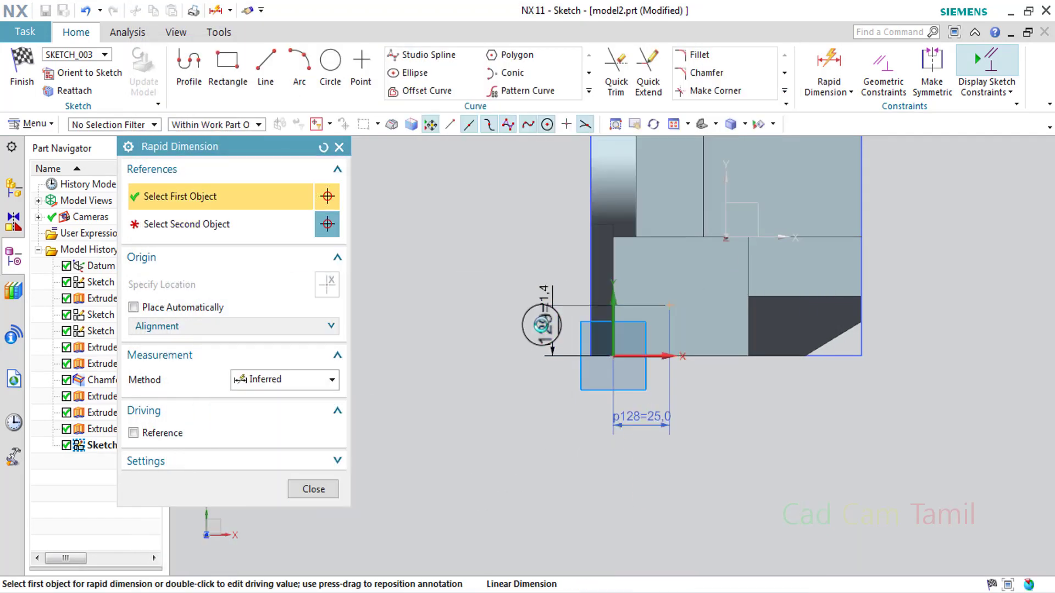
pyautogui.doubleClick(541, 324)
pyautogui.press('BackSpace')
pyautogui.press('Return')
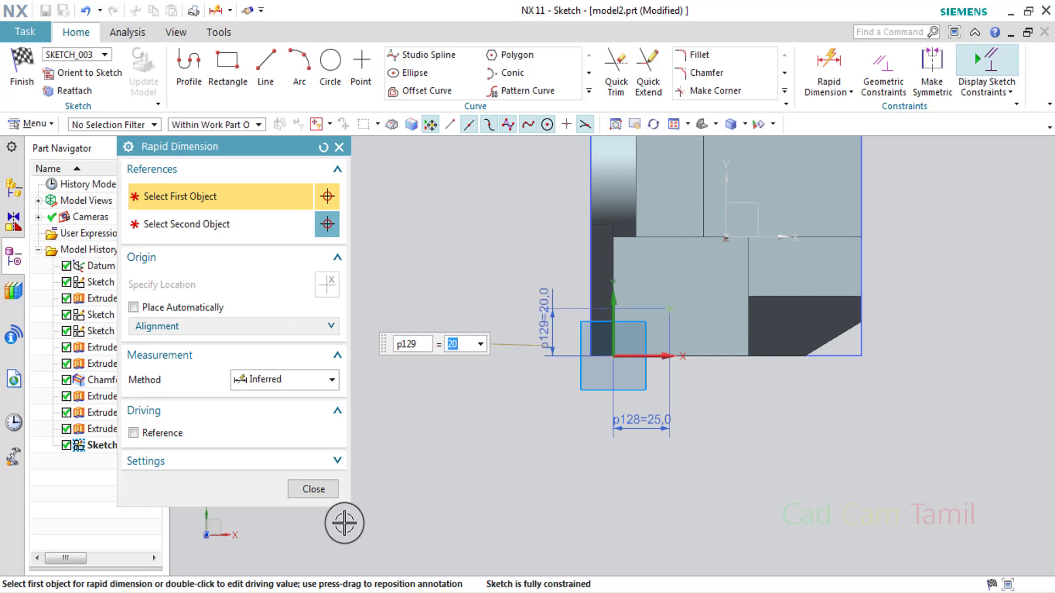
pyautogui.click(313, 489)
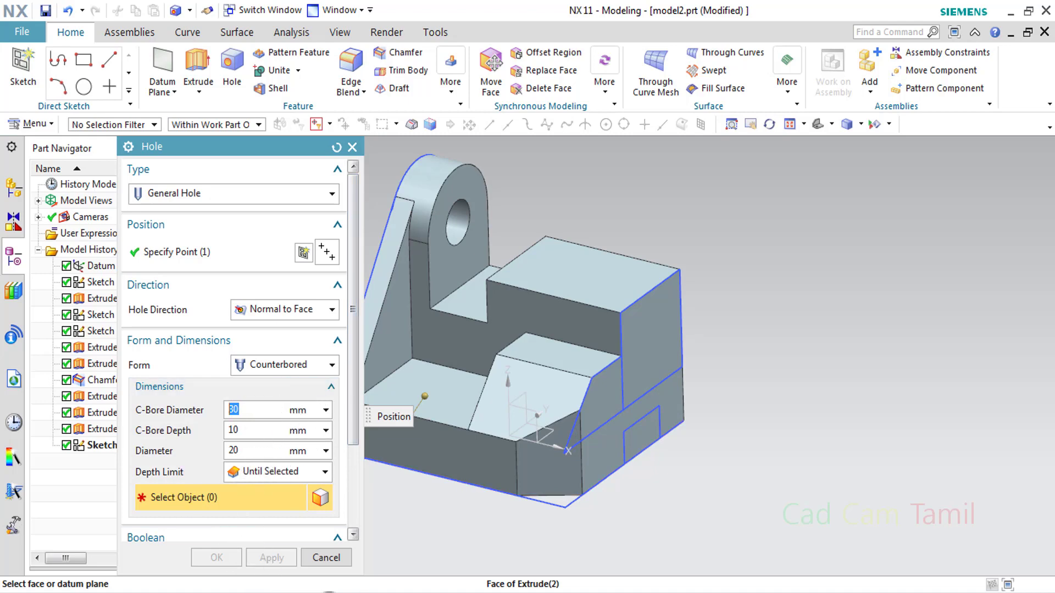
# - Check the drawing and subtract the counterbored hole down to the base's bottom face, with C-bore diameter 30 mm, C-bore depth 10 mm and diameter 20 mm
pyautogui.click(272, 589)
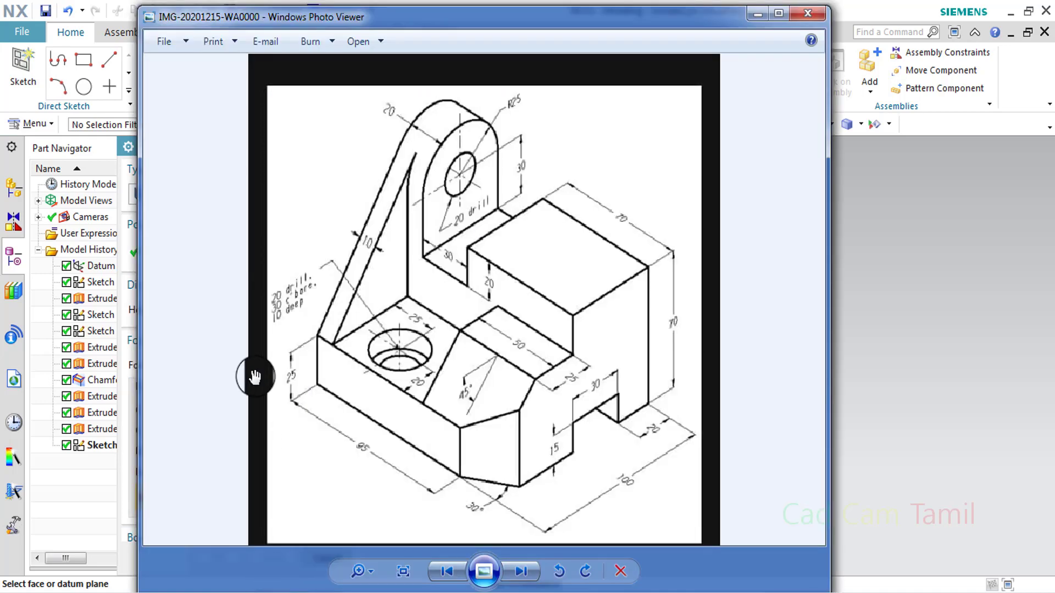
pyautogui.click(277, 590)
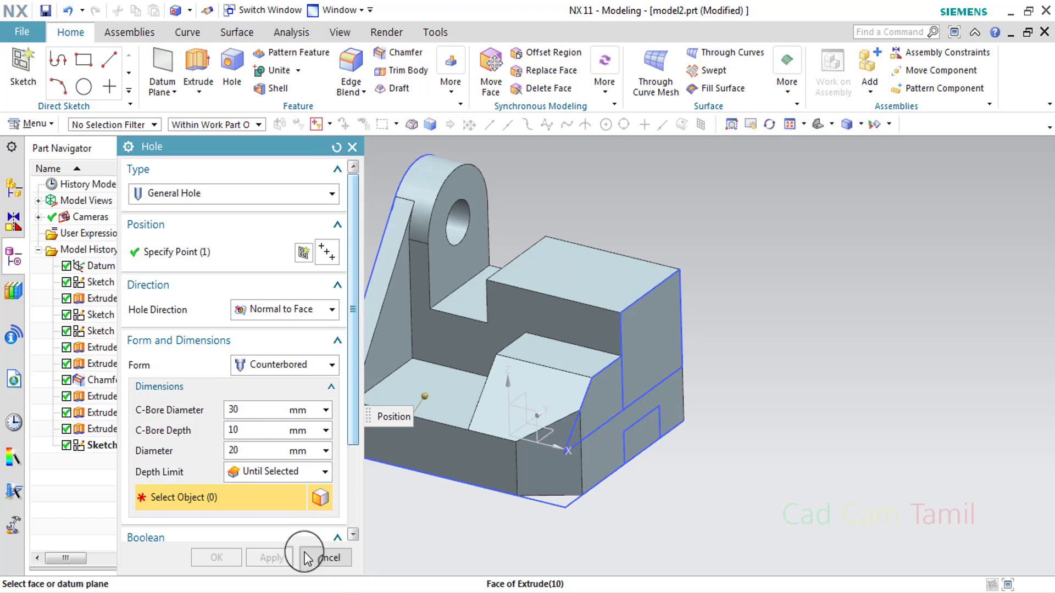
pyautogui.click(325, 471)
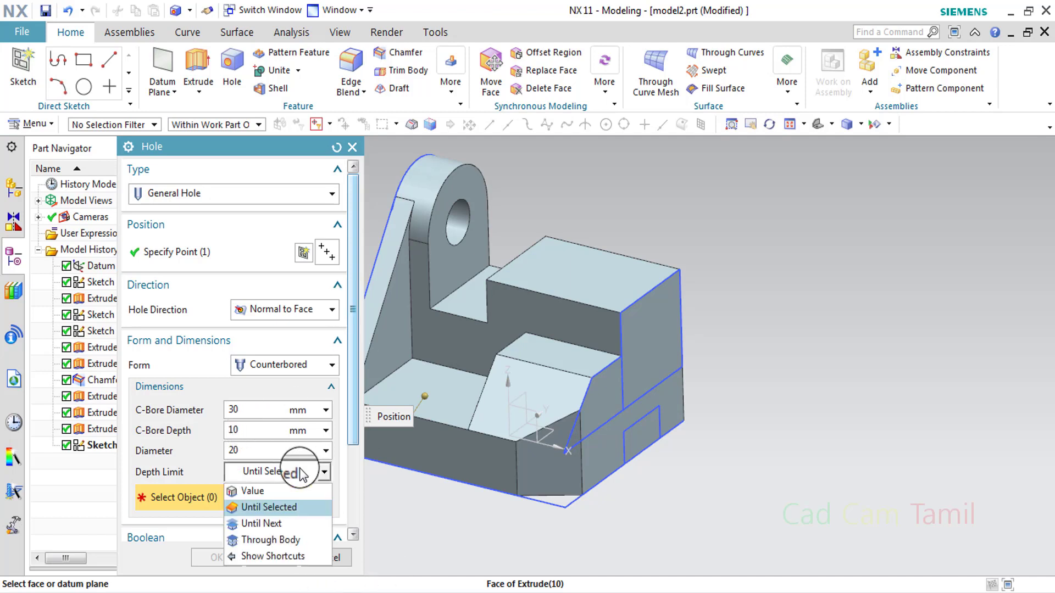
pyautogui.click(450, 508)
pyautogui.moveTo(446, 474); pyautogui.dragTo(410, 443, button='middle')
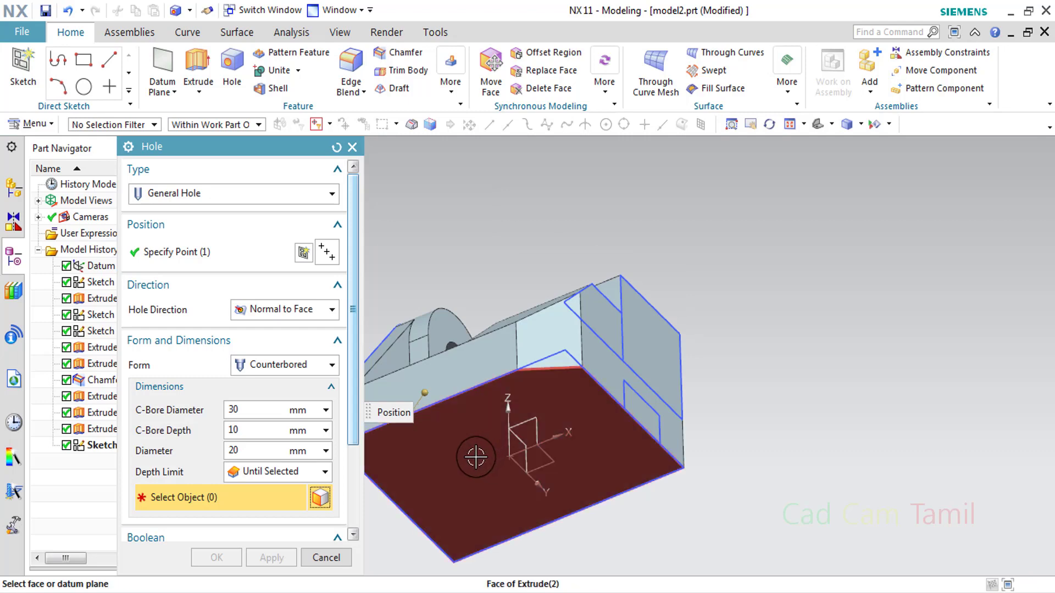
pyautogui.click(474, 457)
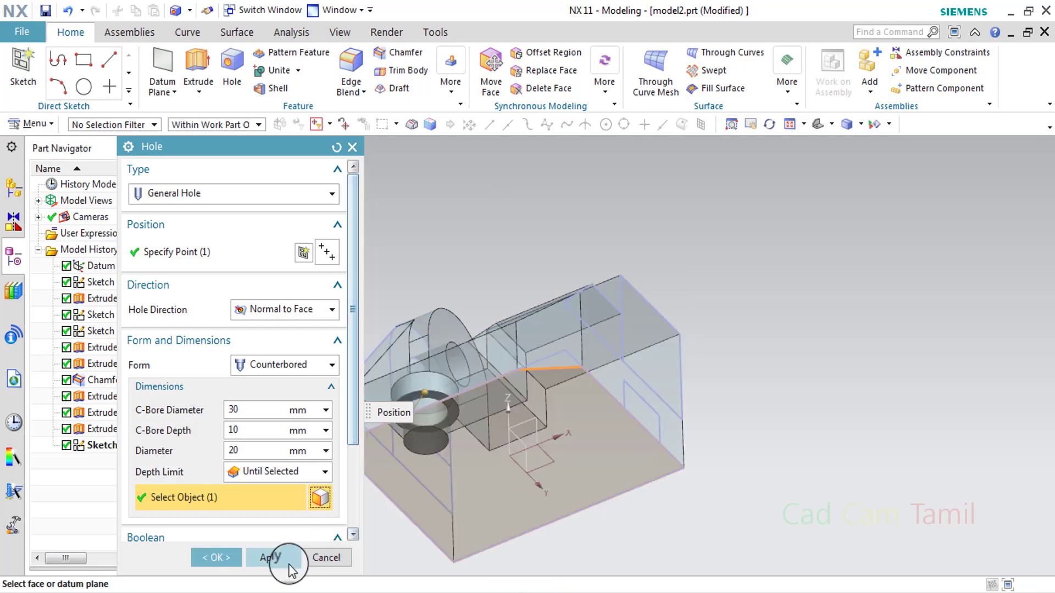
pyautogui.scroll(-2, 313, 493)
pyautogui.scroll(-2, 313, 492)
pyautogui.click(291, 449)
pyautogui.click(287, 451)
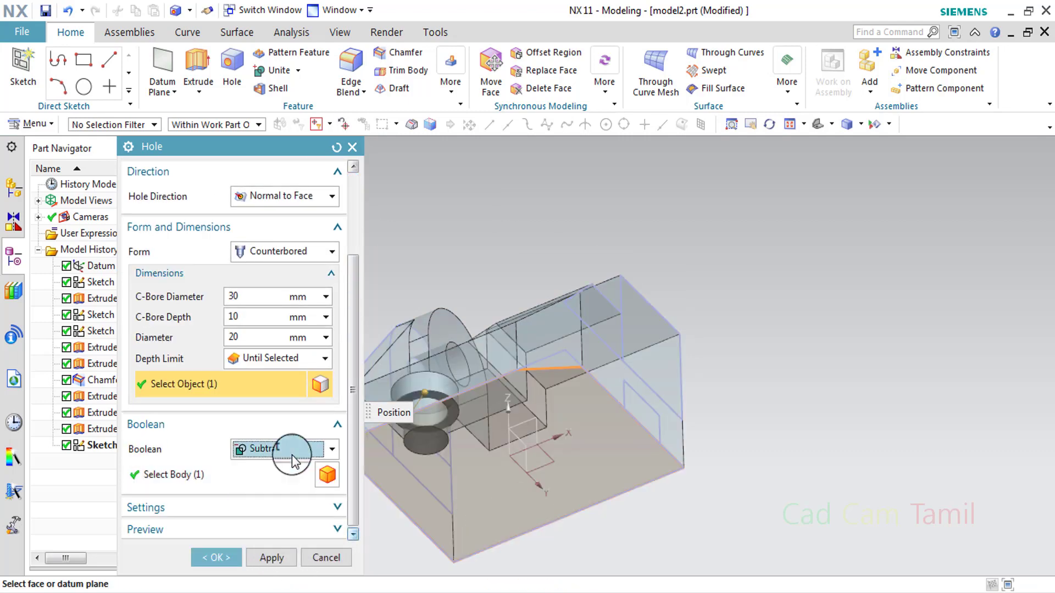
pyautogui.click(282, 554)
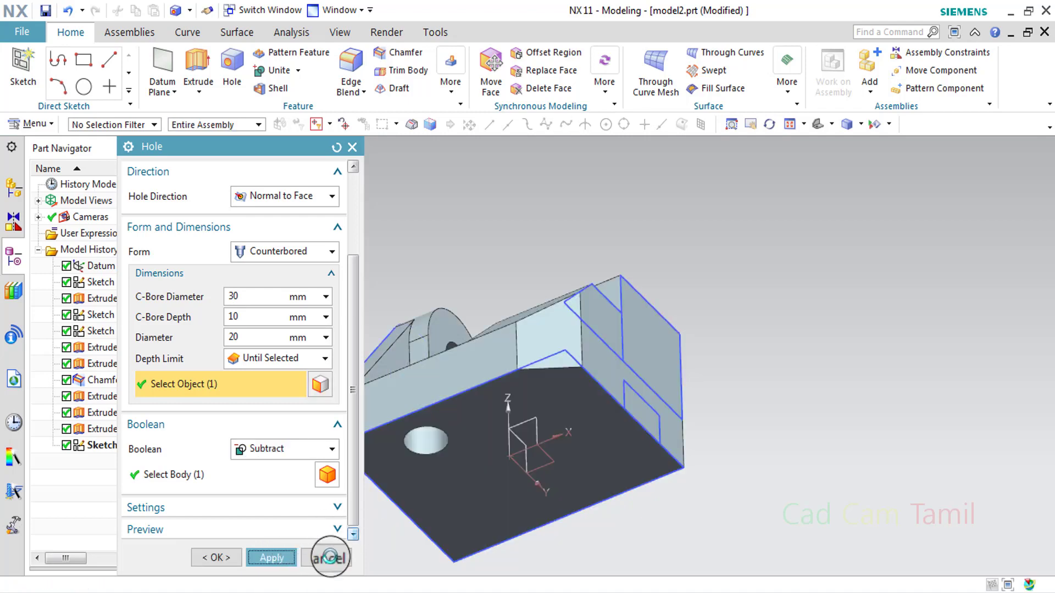
pyautogui.click(331, 558)
pyautogui.press('Home')
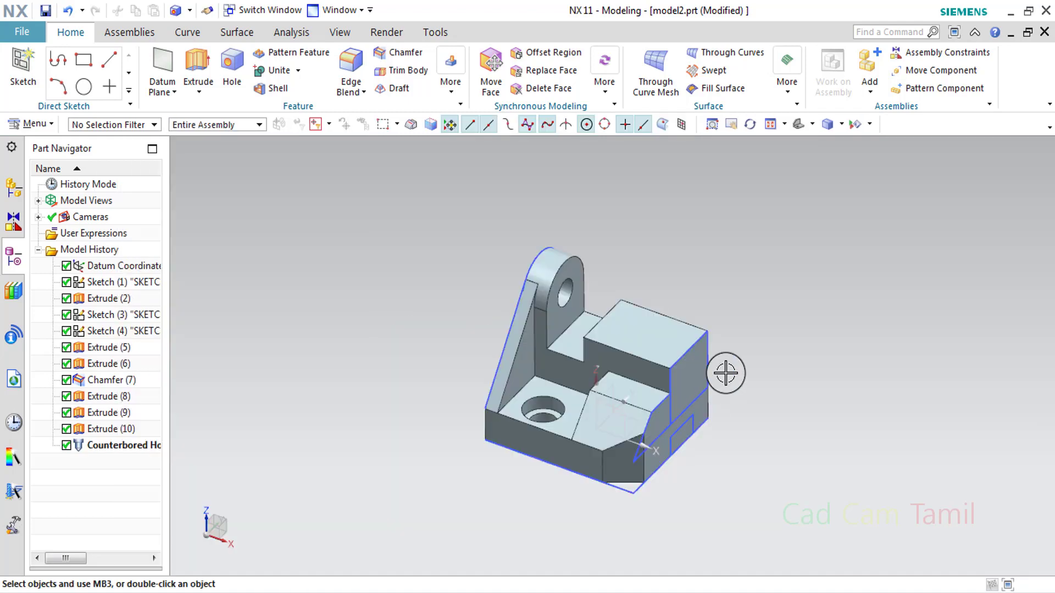
# - Extrude the small rectangular region at the base's lower edge inward until the opposite side face and subtract it from the body
pyautogui.moveTo(725, 371); pyautogui.dragTo(734, 420, button='middle')
pyautogui.scroll(-2, 692, 440)
pyautogui.scroll(8, 701, 435)
pyautogui.press('x')
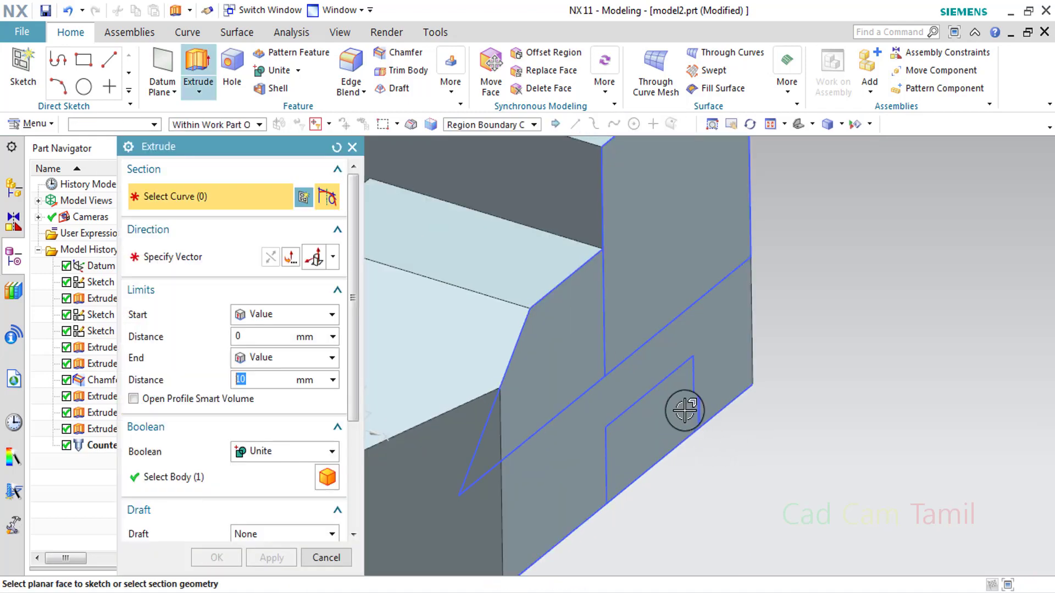
pyautogui.click(669, 396)
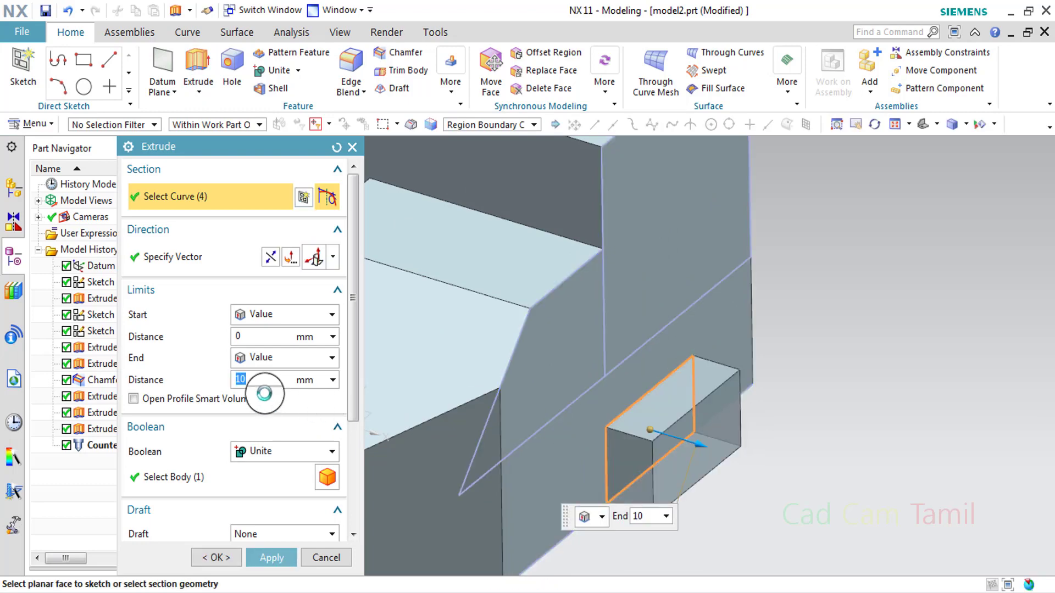
pyautogui.scroll(-6, 536, 357)
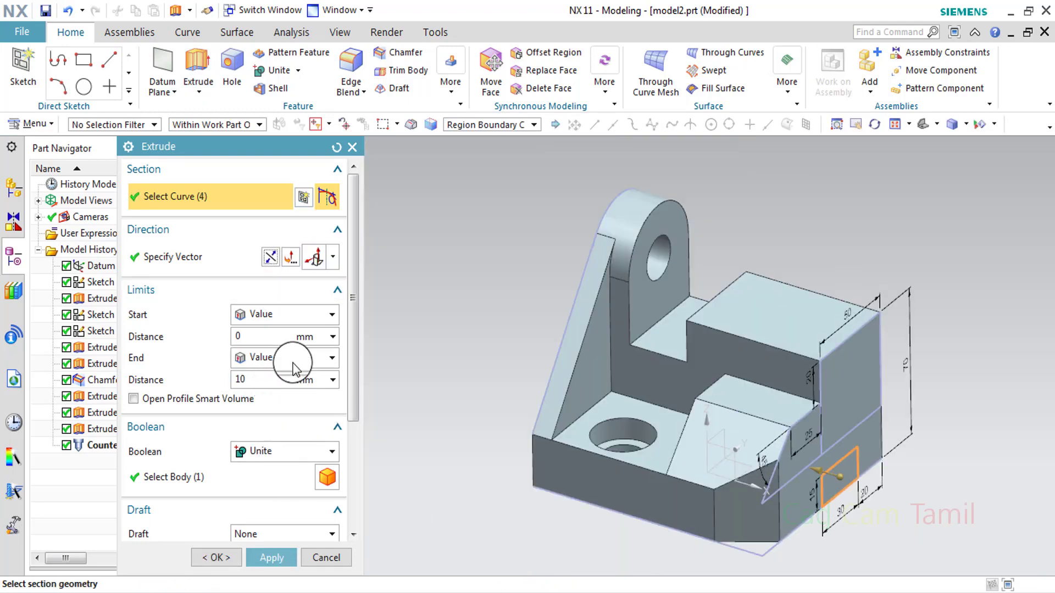
pyautogui.click(308, 358)
pyautogui.click(274, 427)
pyautogui.moveTo(462, 461); pyautogui.dragTo(558, 424, button='middle')
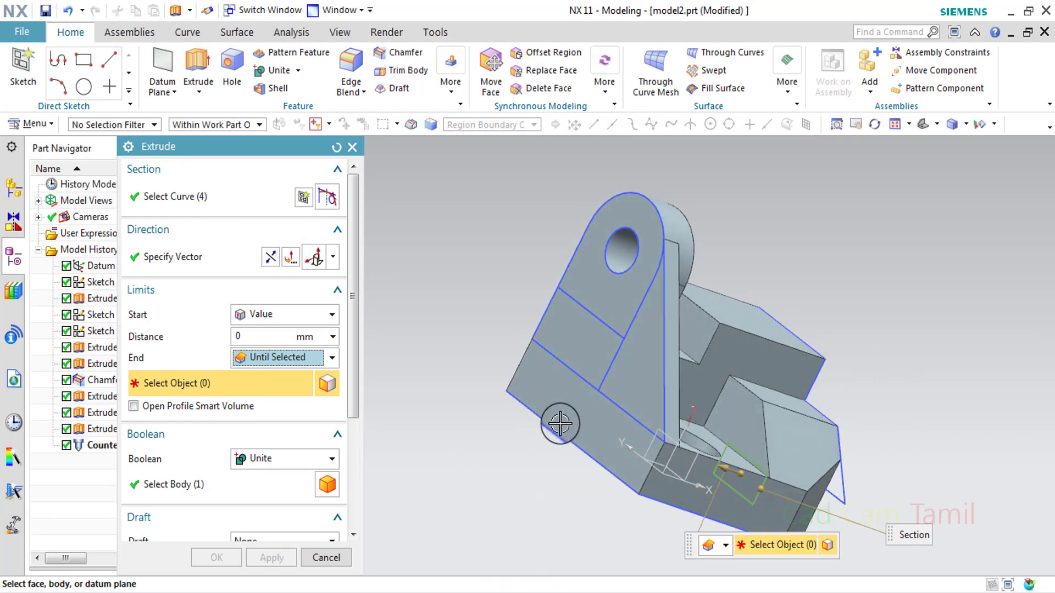
pyautogui.click(568, 429)
pyautogui.click(280, 459)
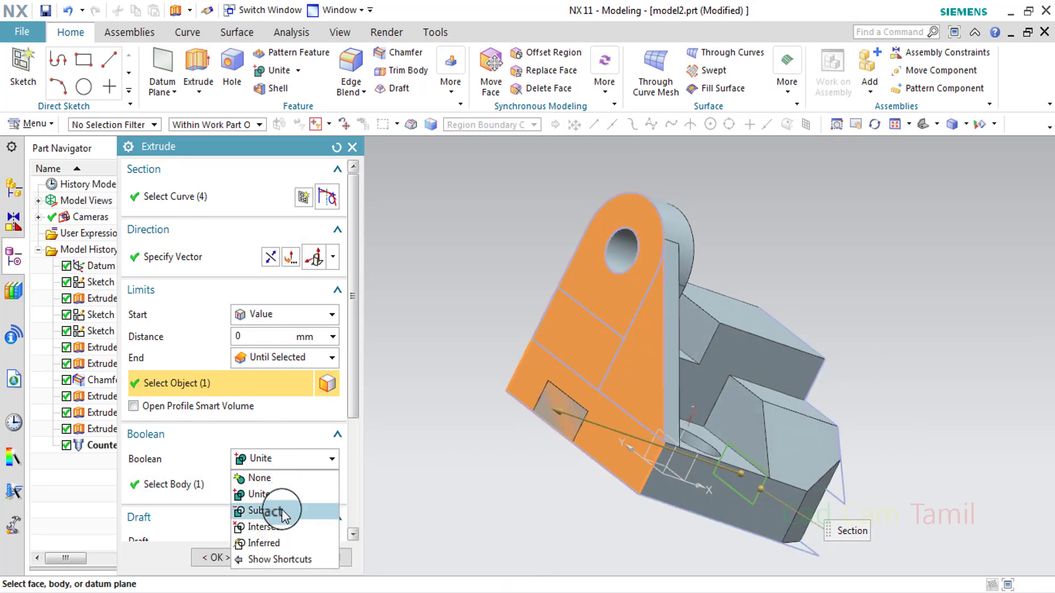
pyautogui.click(268, 505)
pyautogui.click(280, 558)
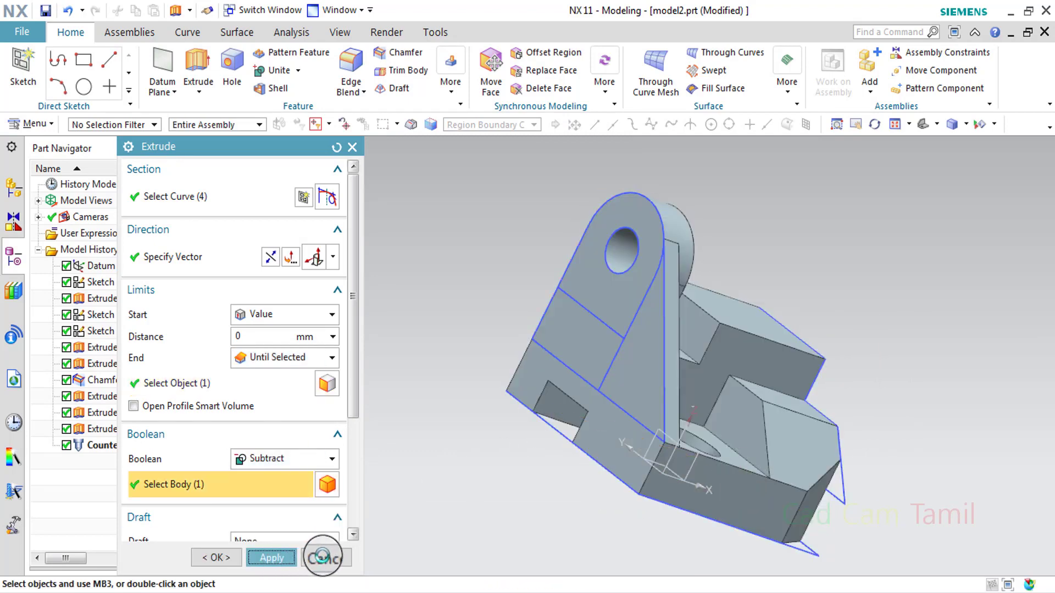
pyautogui.click(325, 558)
pyautogui.moveTo(506, 436); pyautogui.dragTo(445, 440, button='middle')
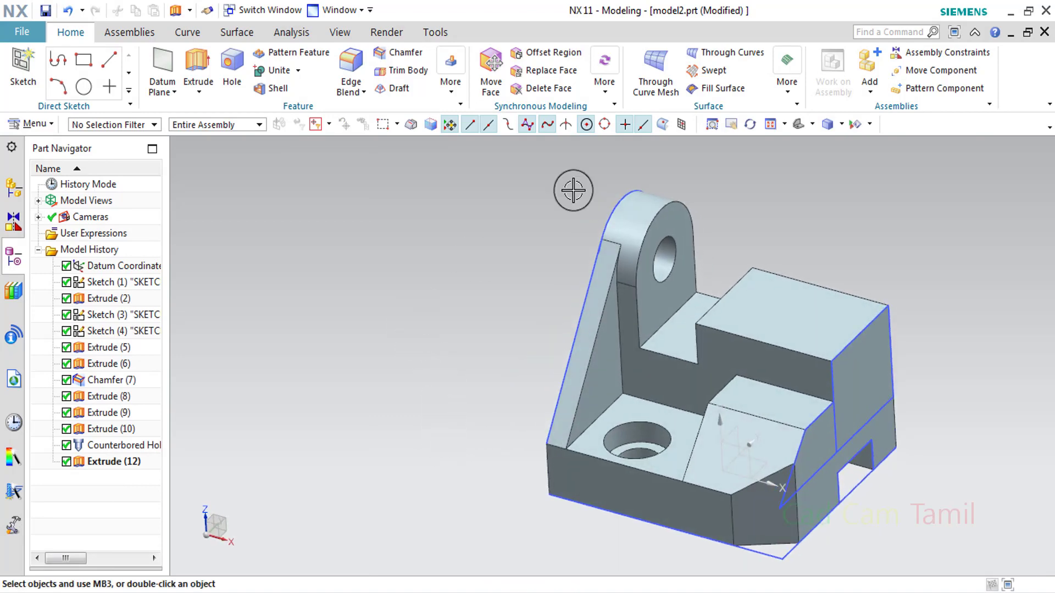
# - Hide all sketches in the model
pyautogui.click(870, 125)
pyautogui.click(900, 141)
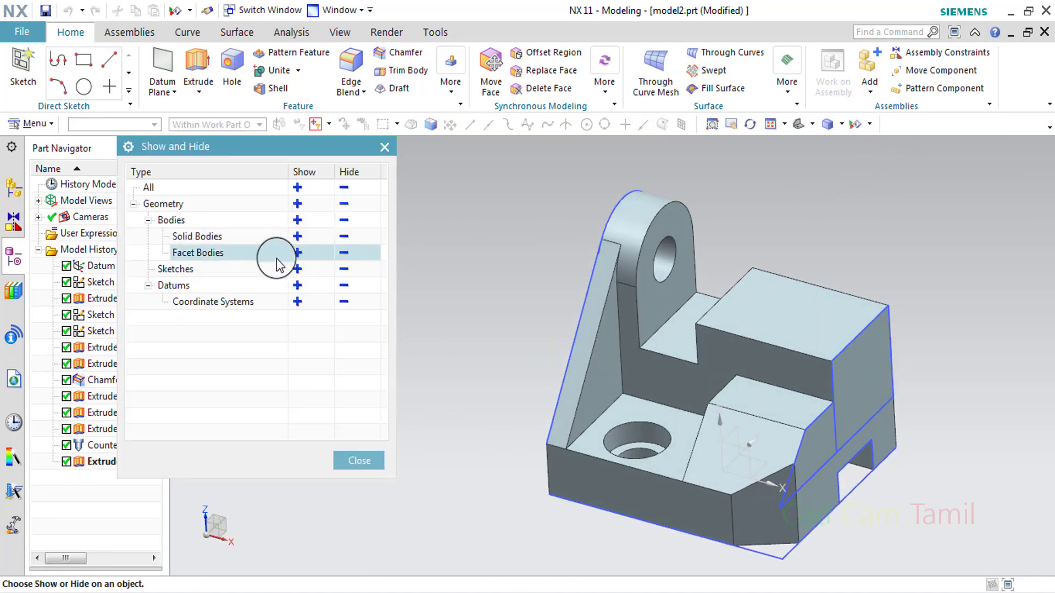
pyautogui.click(344, 270)
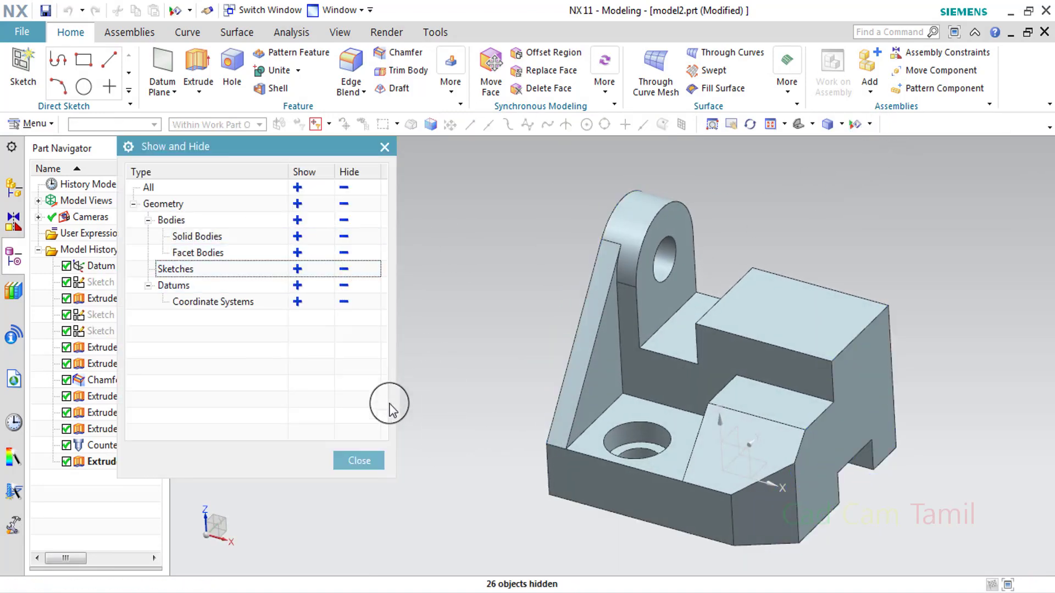
pyautogui.click(367, 465)
# - Edit the object display of the whole solid bracket body and change its colour to dark teal
pyautogui.scroll(-3, 497, 379)
pyautogui.moveTo(497, 379); pyautogui.dragTo(332, 329, button='middle')
pyautogui.click(339, 32)
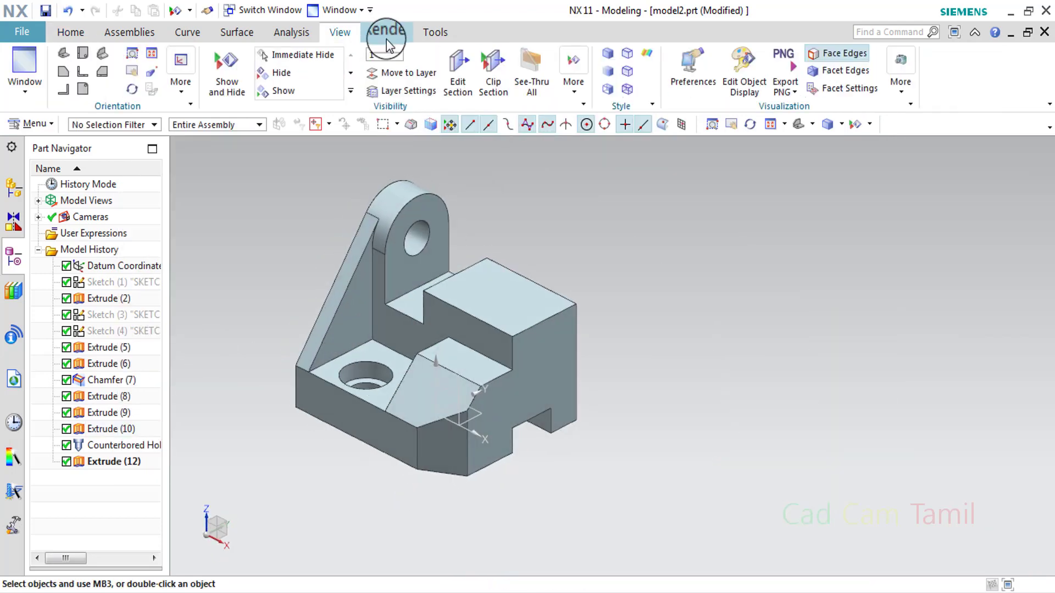
pyautogui.click(698, 90)
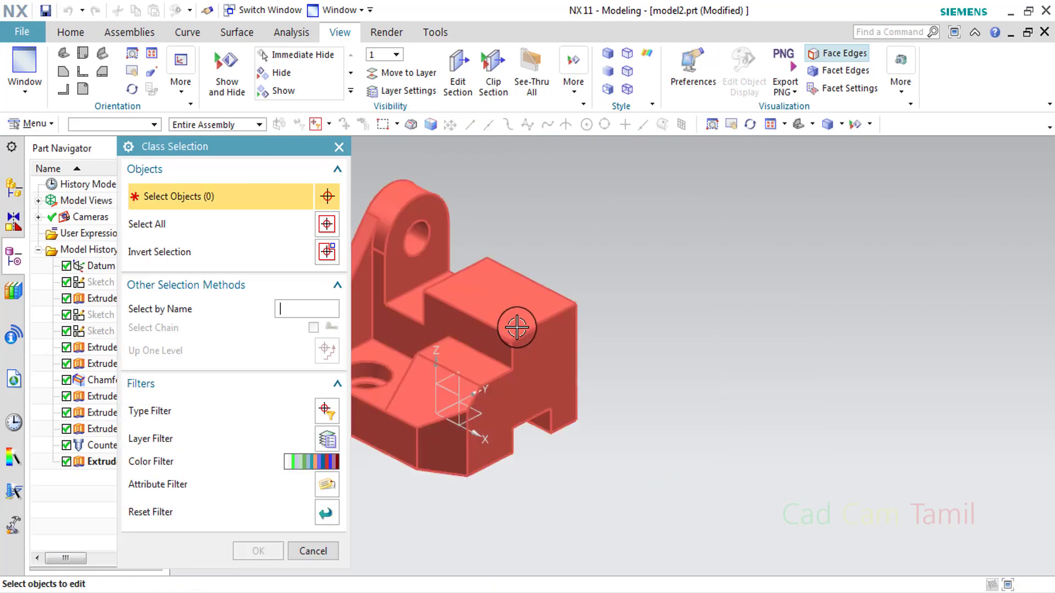
pyautogui.click(450, 320)
pyautogui.click(267, 548)
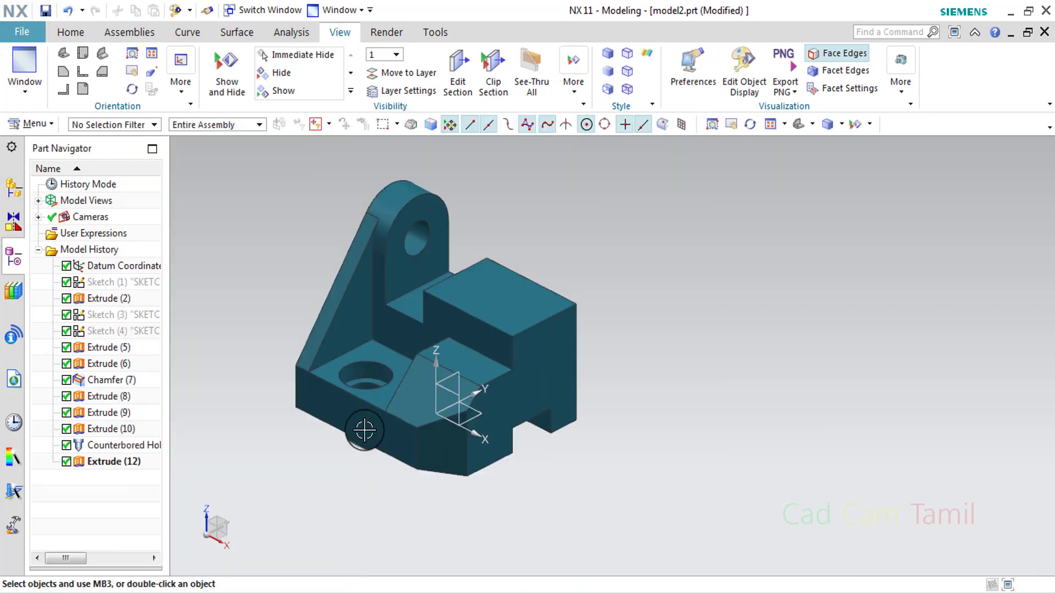
# - Examine the recoloured bracket from several angles and distances, including its upright lug, rib, counterbored hole and bottom slot
pyautogui.scroll(2, 289, 351)
pyautogui.moveTo(289, 351); pyautogui.dragTo(659, 358, button='middle')
pyautogui.scroll(-3, 714, 371)
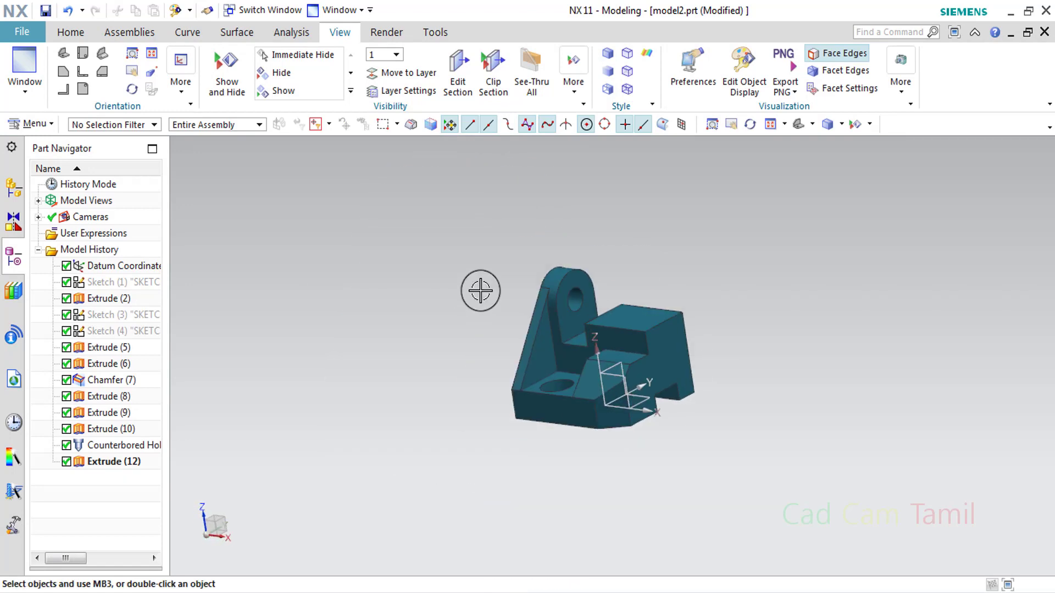
pyautogui.scroll(5, 495, 287)
pyautogui.scroll(-3, 497, 288)
pyautogui.moveTo(516, 318); pyautogui.dragTo(725, 379, button='middle')
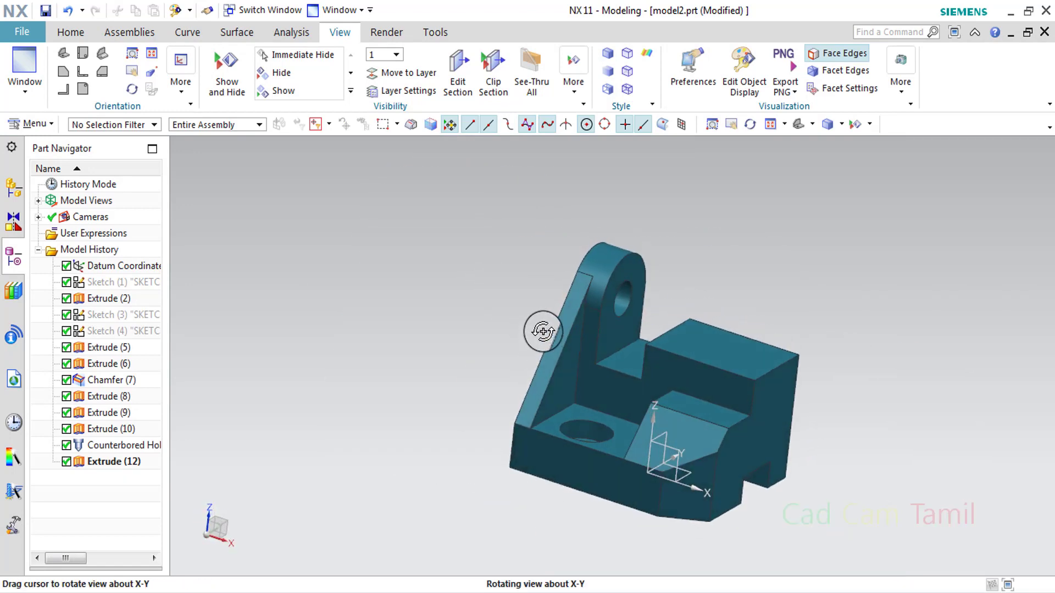
pyautogui.scroll(3, 749, 337)
pyautogui.scroll(-3, 834, 379)
pyautogui.moveTo(833, 379)
pyautogui.mouseDown(button='middle')
pyautogui.moveTo(817, 383)
pyautogui.moveTo(831, 379)
pyautogui.mouseUp(button='middle')
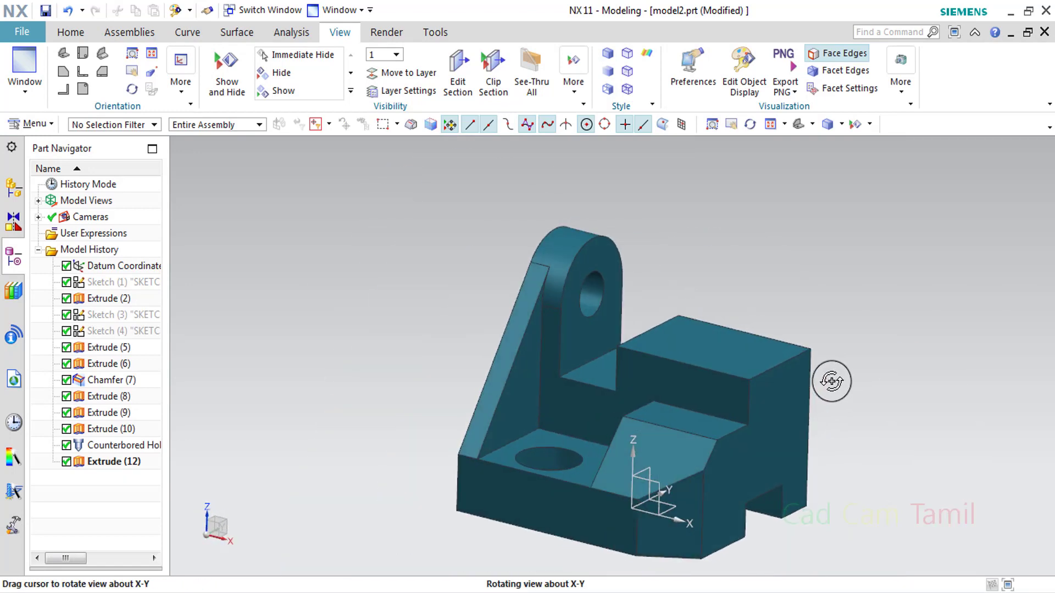
pyautogui.scroll(-3, 747, 389)
pyautogui.scroll(3, 789, 430)
pyautogui.moveTo(786, 431); pyautogui.dragTo(770, 438, button='middle')
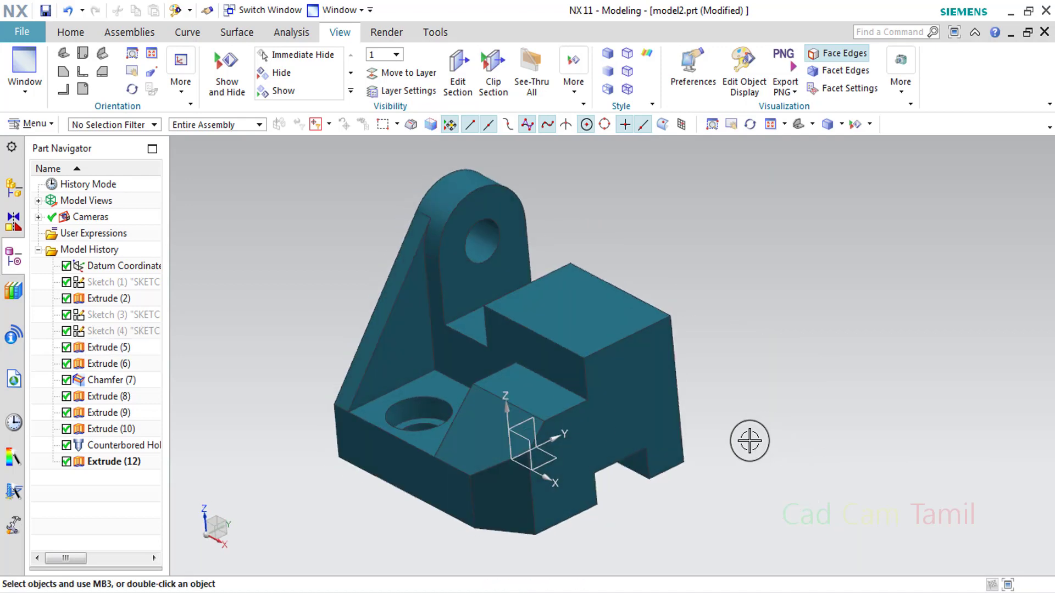
pyautogui.scroll(-2, 672, 400)
pyautogui.scroll(3, 569, 386)
pyautogui.scroll(-2, 604, 377)
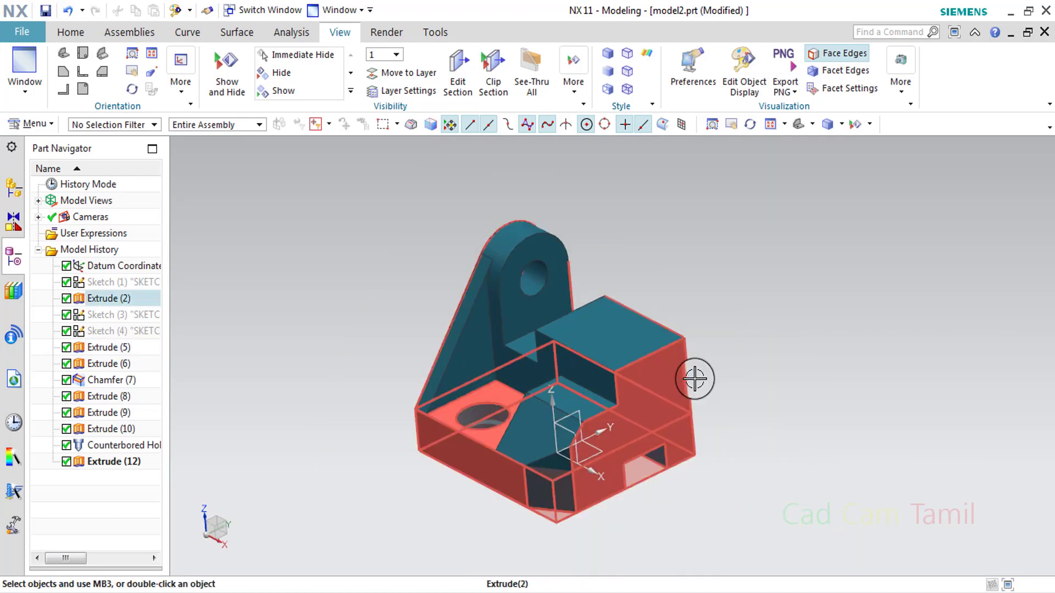
pyautogui.moveTo(711, 380); pyautogui.dragTo(721, 381, button='middle')
pyautogui.scroll(3, 365, 354)
pyautogui.scroll(-1, 378, 353)
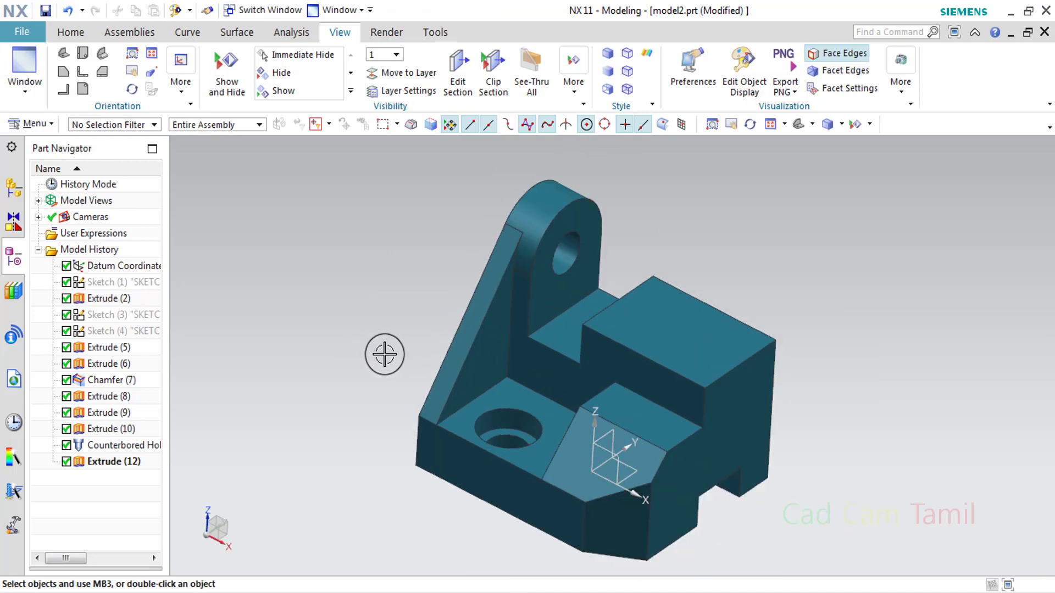